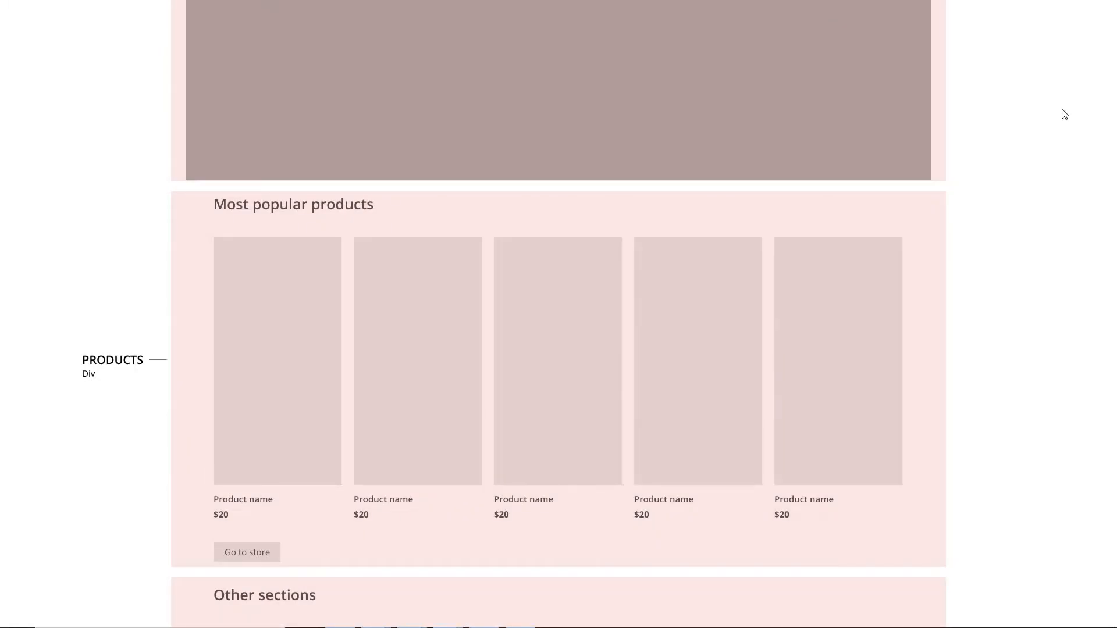
Step: Review the page wireframe's products, cards, newsletter and footer sections
scroll(1064, 114, down, 8)
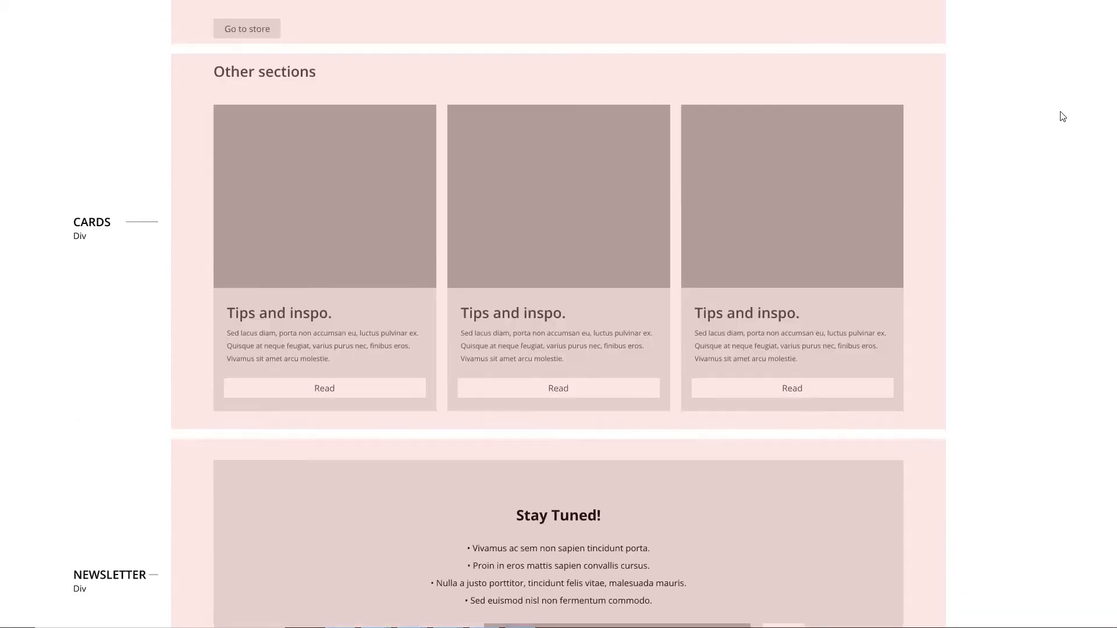
scroll(1062, 116, down, 5)
scroll(1062, 116, up, 3)
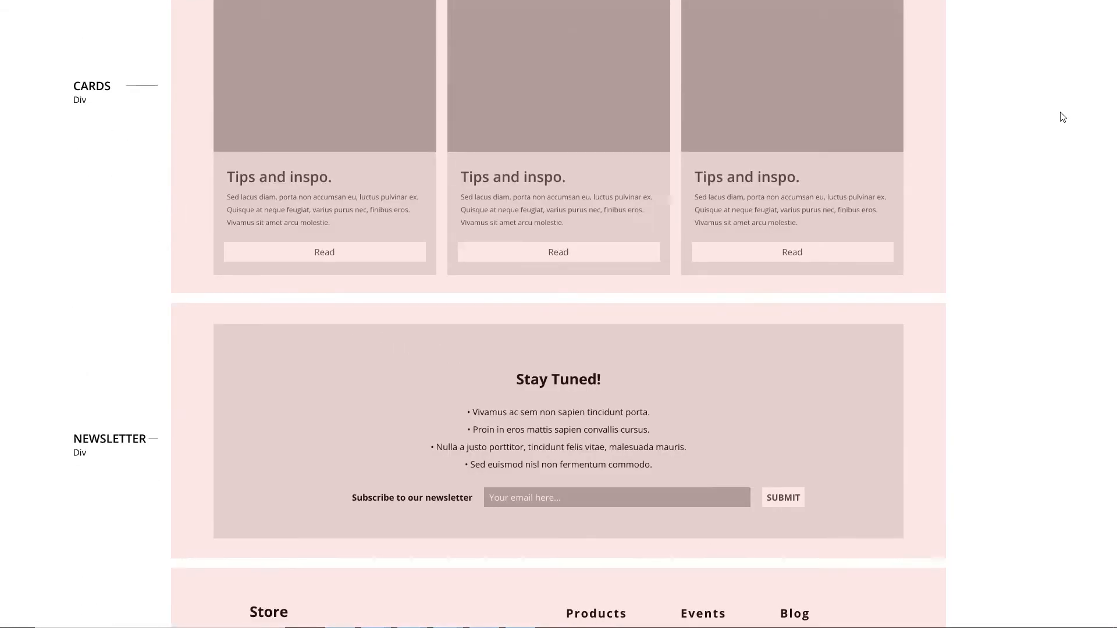
scroll(1062, 116, up, 15)
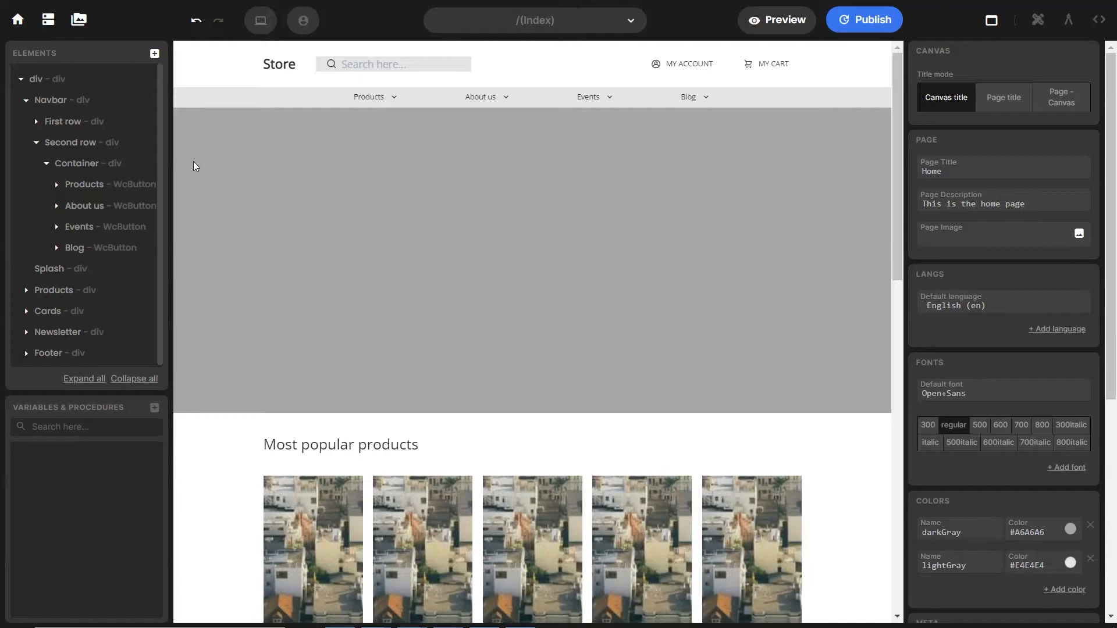
Step: Add a Tag (div) element inside the navbar's Products button and name it "Drop down"
click(387, 104)
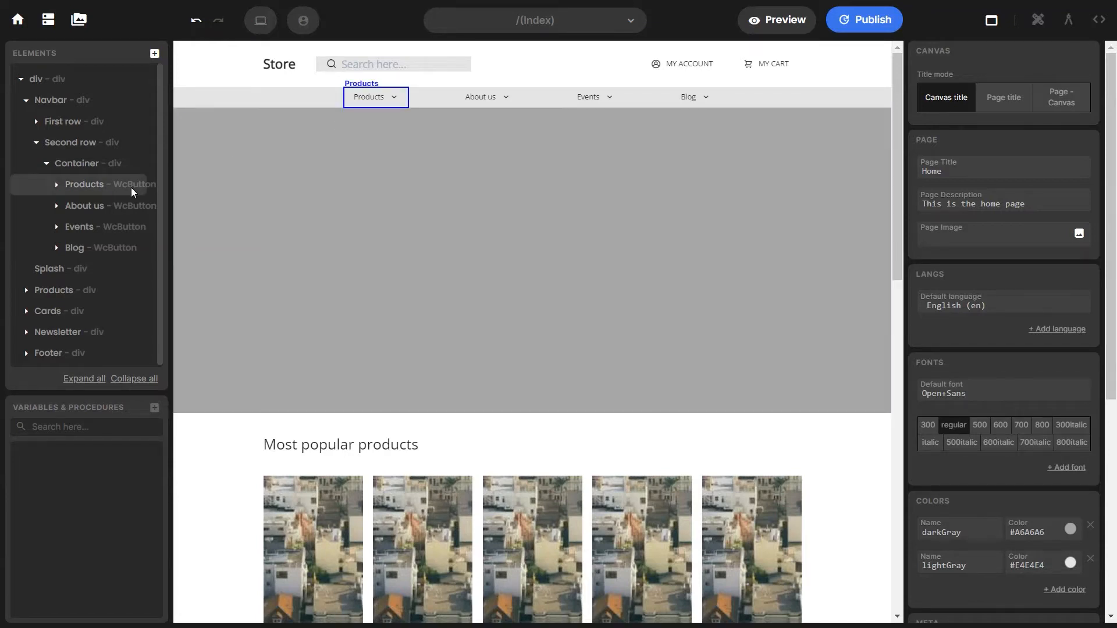
click(154, 53)
click(203, 93)
click(513, 529)
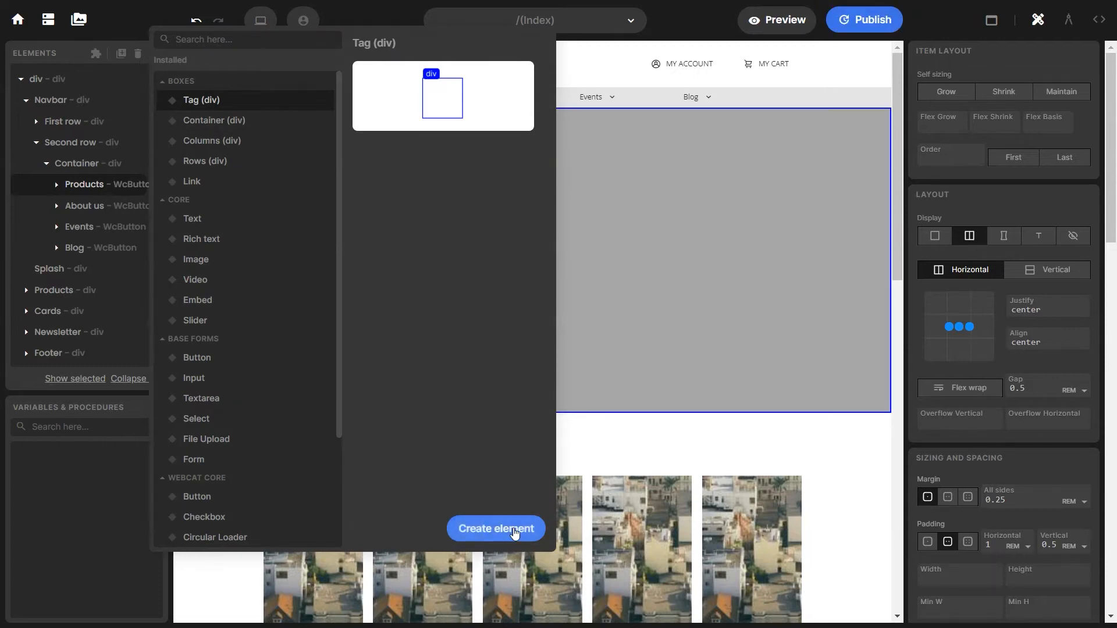
double_click(105, 250)
text(Drop down)
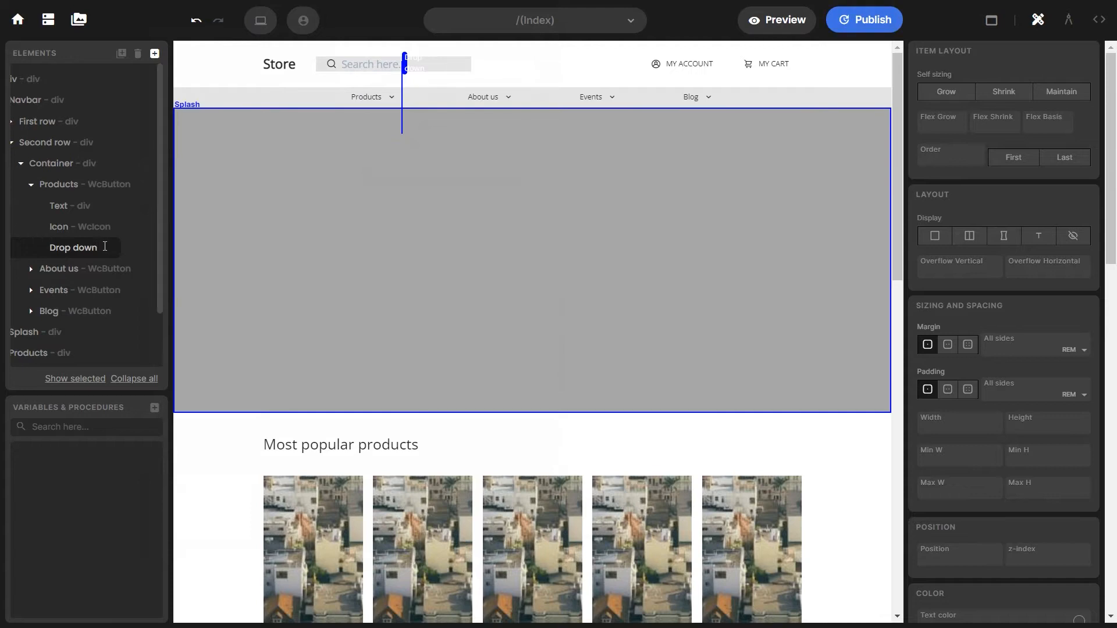
Step: Add a Text element inside the Drop down div
click(154, 53)
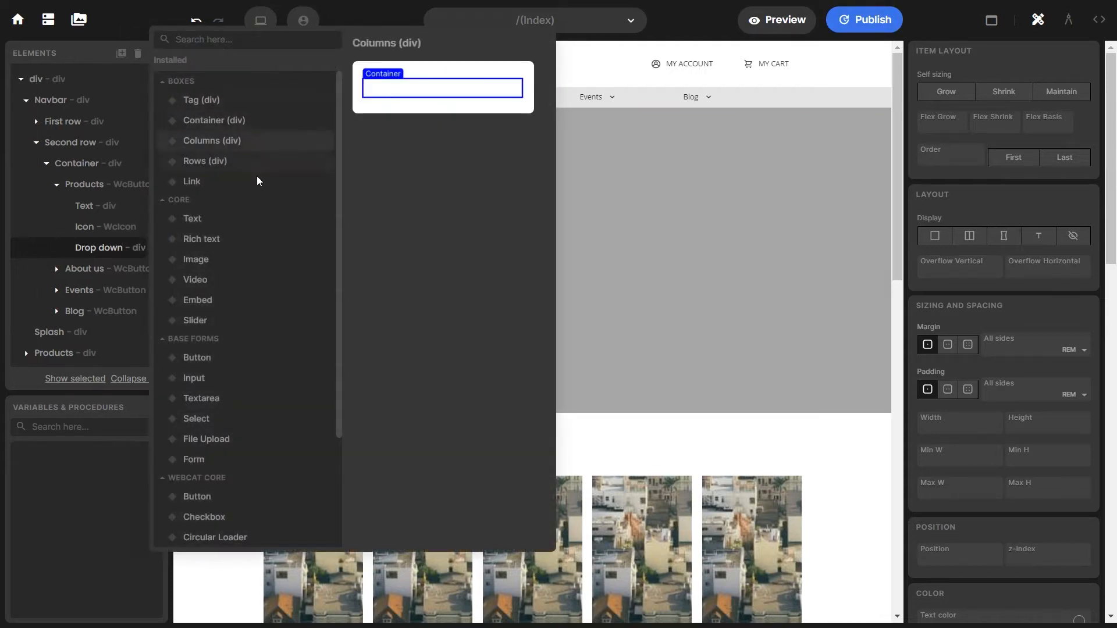
text(te)
click(242, 104)
click(476, 530)
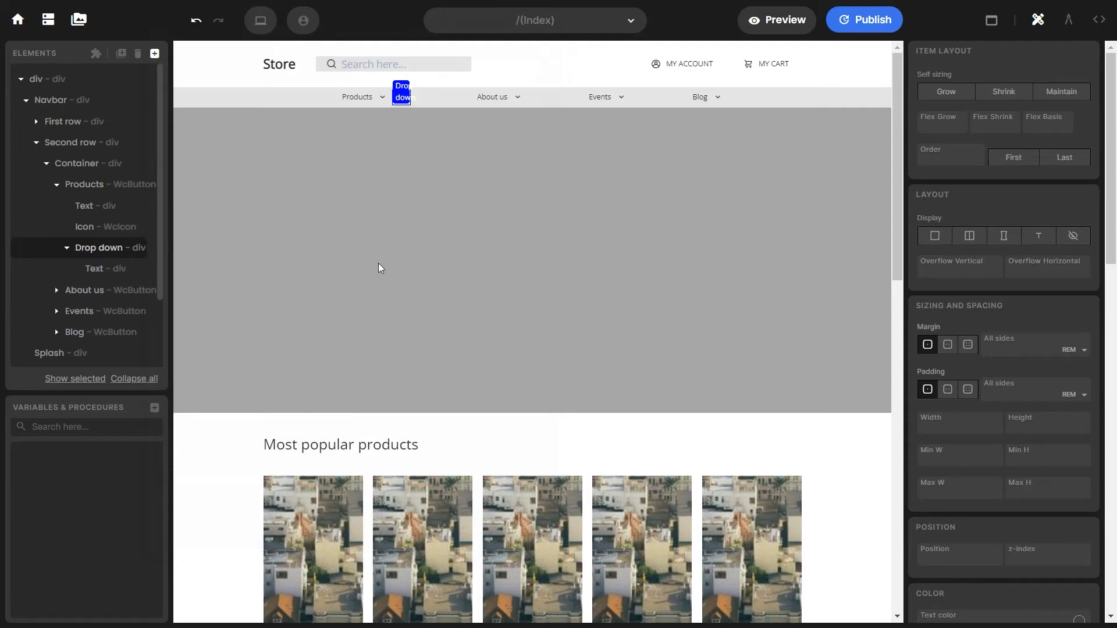
Step: Set the Drop down div's width to 10 rem and its background color to white (#FFFFFF)
scroll(980, 341, down, 2)
click(970, 350)
text(10)
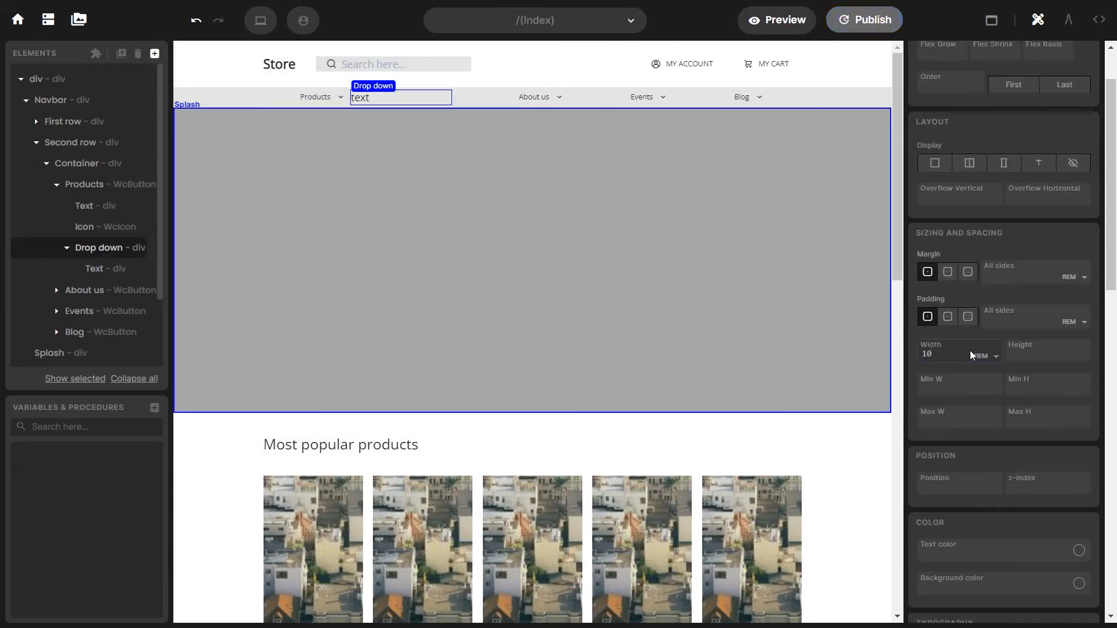
scroll(1022, 366, down, 4)
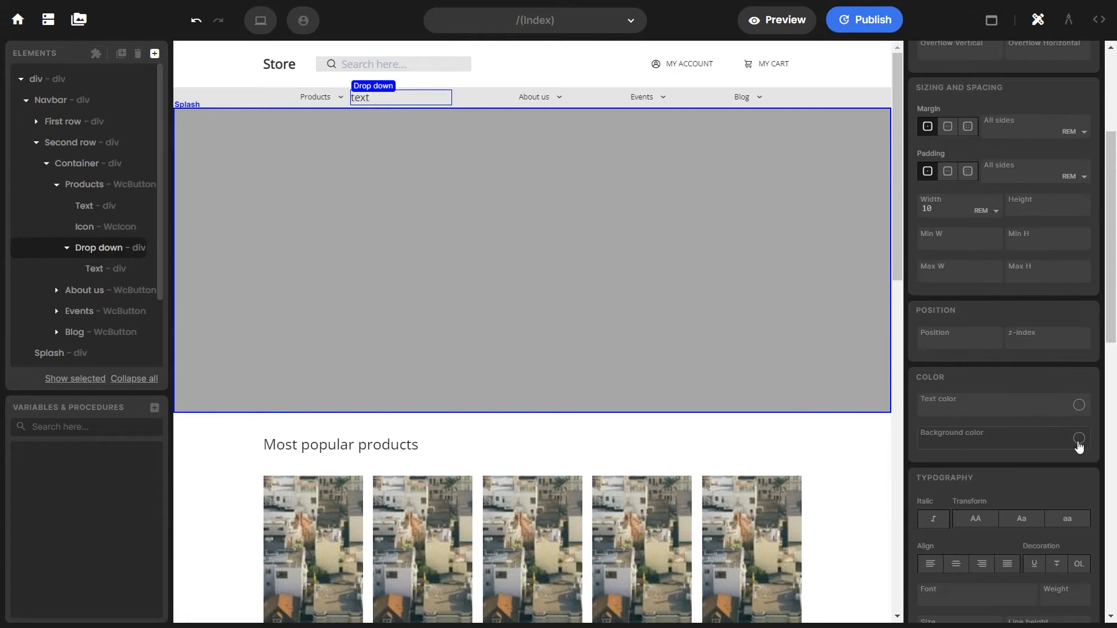
click(1079, 438)
click(1077, 608)
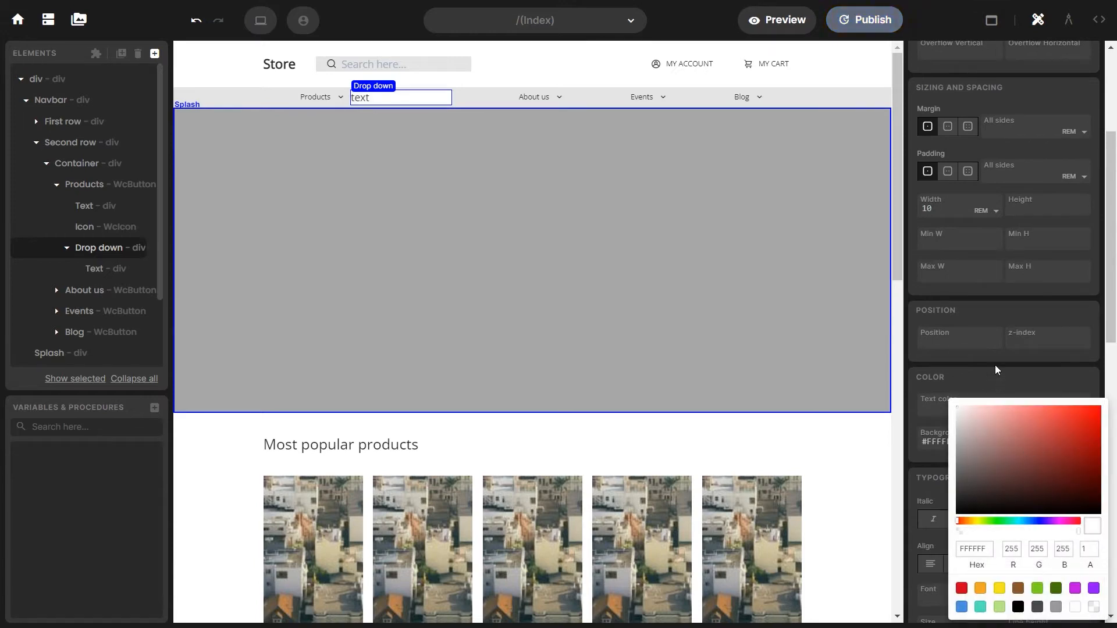
click(930, 369)
Step: Set the Drop down div's padding to 1 rem on all sides
scroll(931, 368, up, 2)
click(999, 251)
text(1)
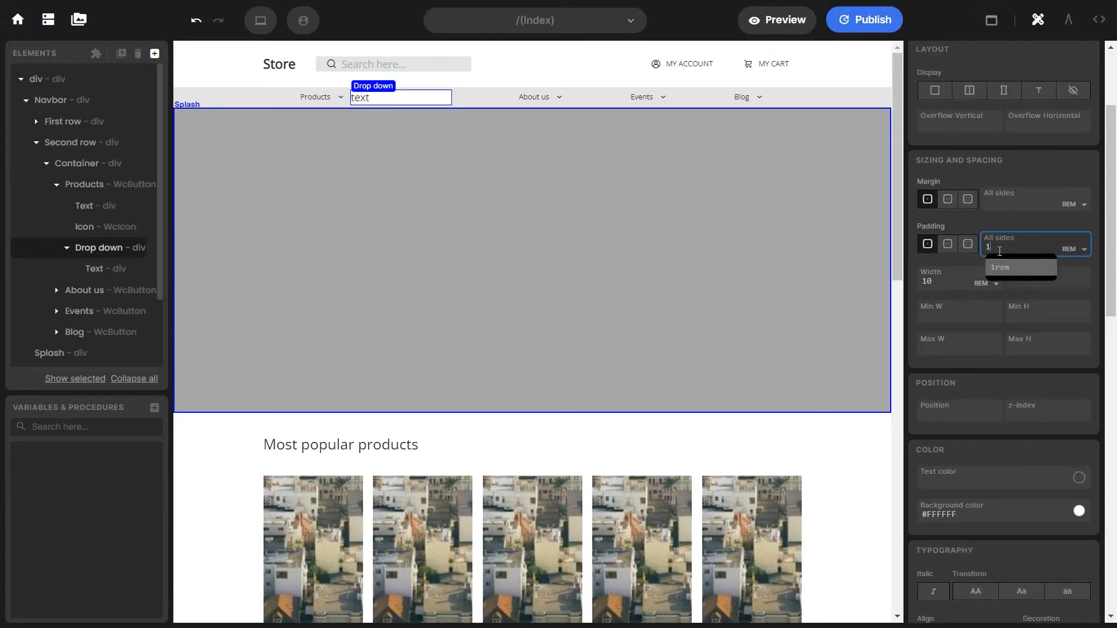
key(Return)
Step: Change the drop-down's text to "Category" and set its typography to Open Sans at 12 px
click(364, 97)
double_click(294, 607)
text(Category)
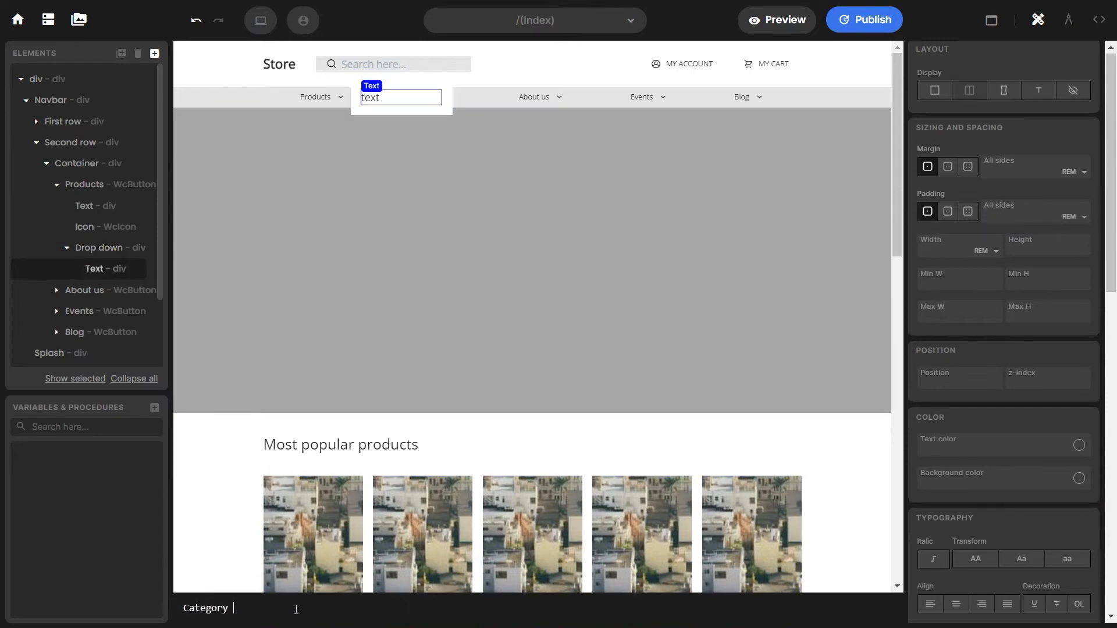
scroll(995, 409, down, 3)
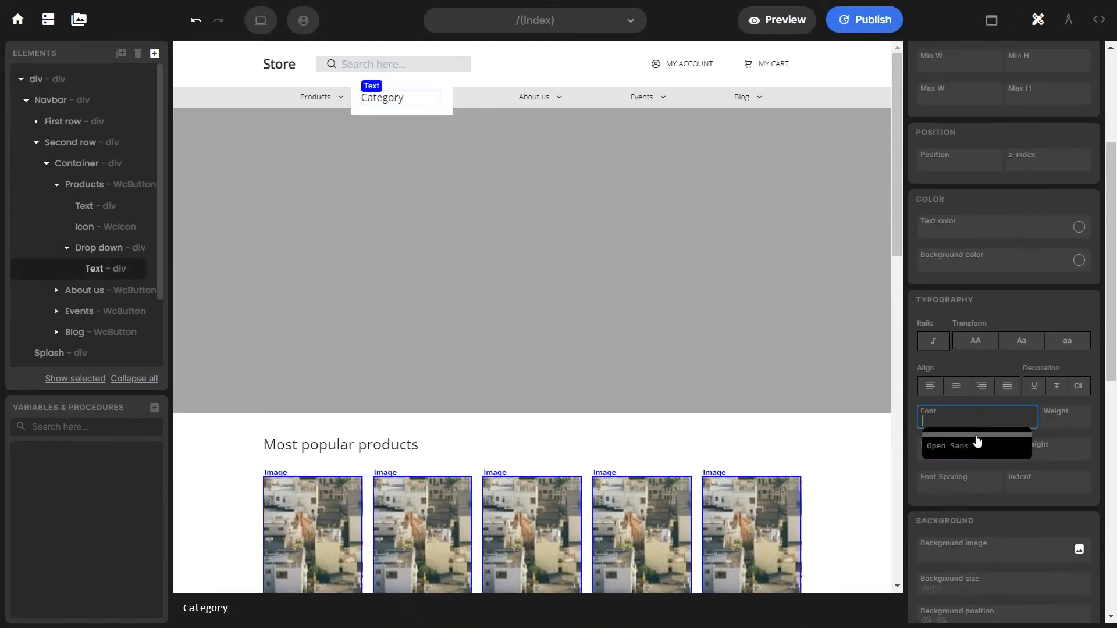
click(966, 449)
click(937, 346)
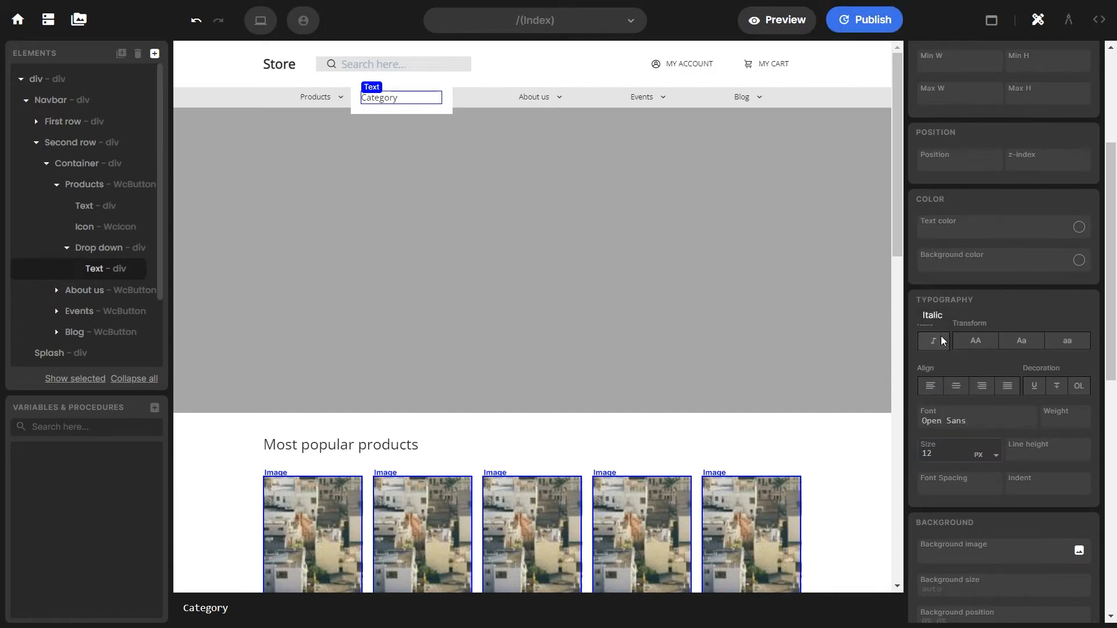
click(623, 277)
Step: Repeat the Category text five times with the repeater expression _.range(5)
click(384, 98)
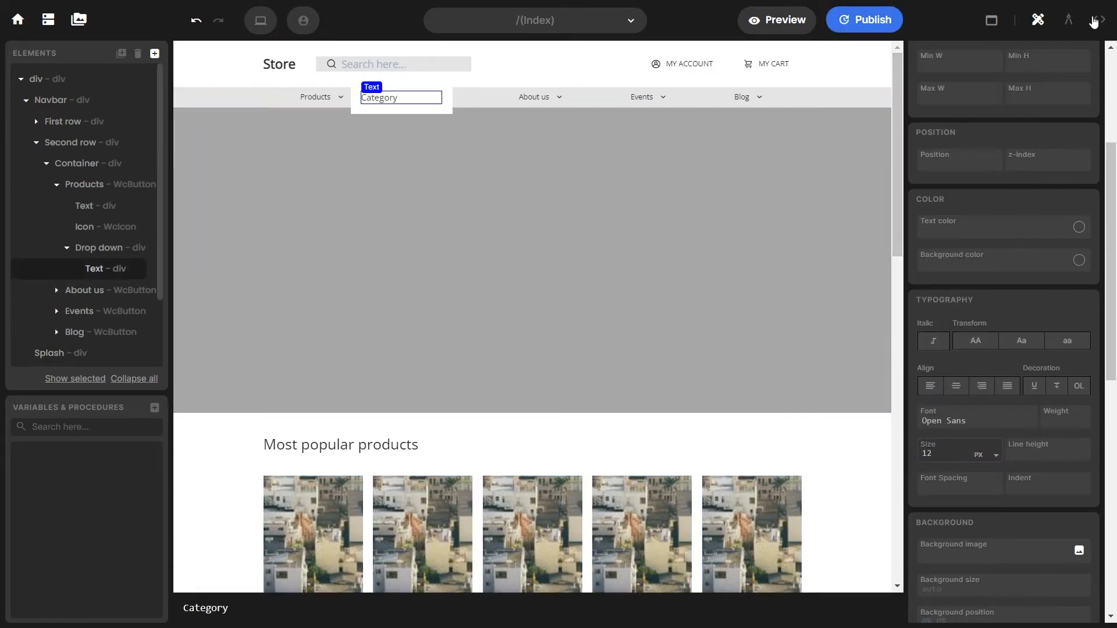
click(1098, 20)
click(953, 148)
text(_)
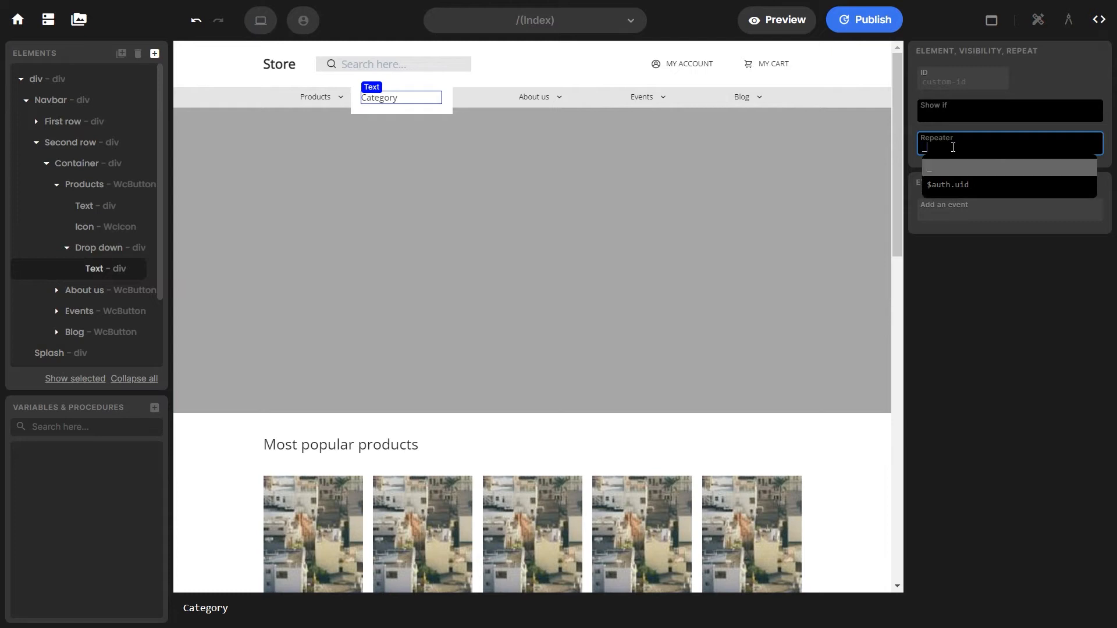
text(.range)
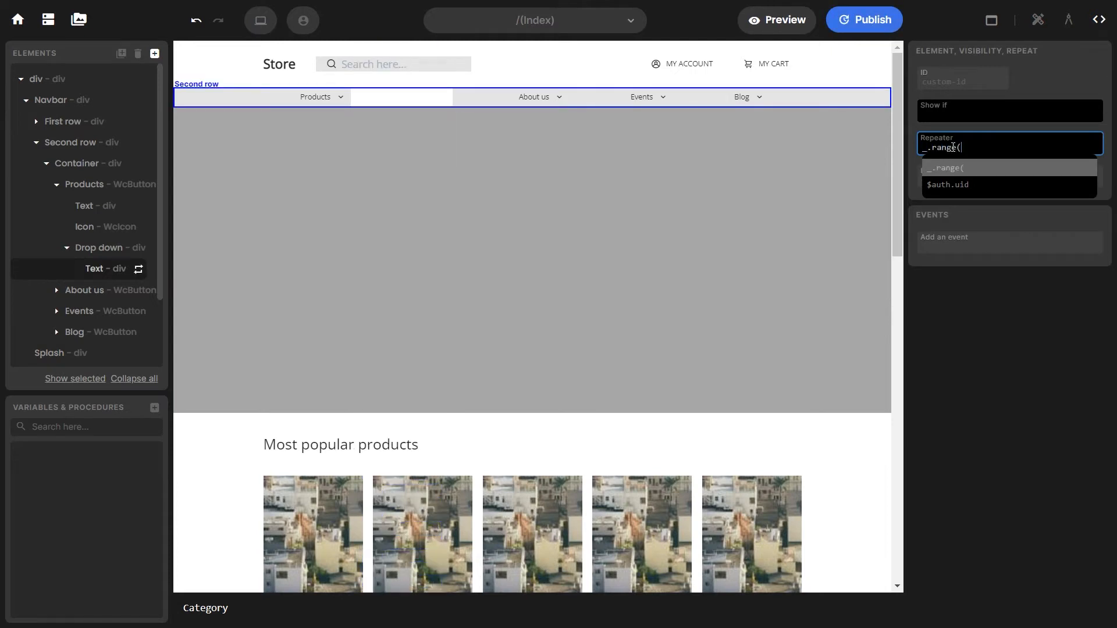
text((5))
key(Return)
click(668, 202)
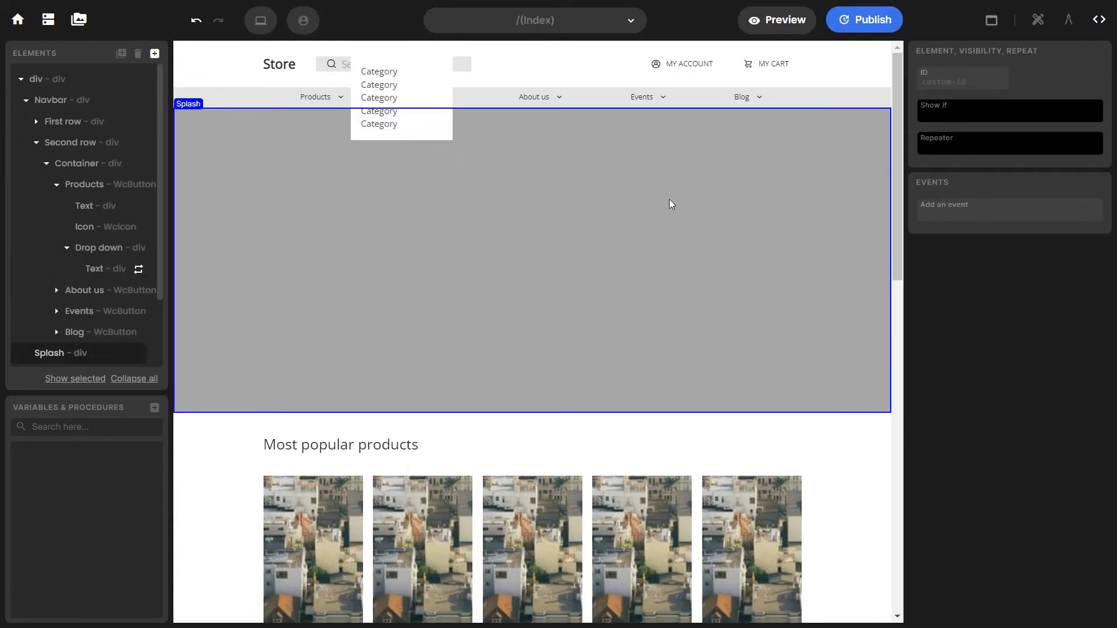
Step: Lay out the Drop down div's items as a vertical flex stack with a 0.5 rem gap
click(467, 81)
click(1038, 20)
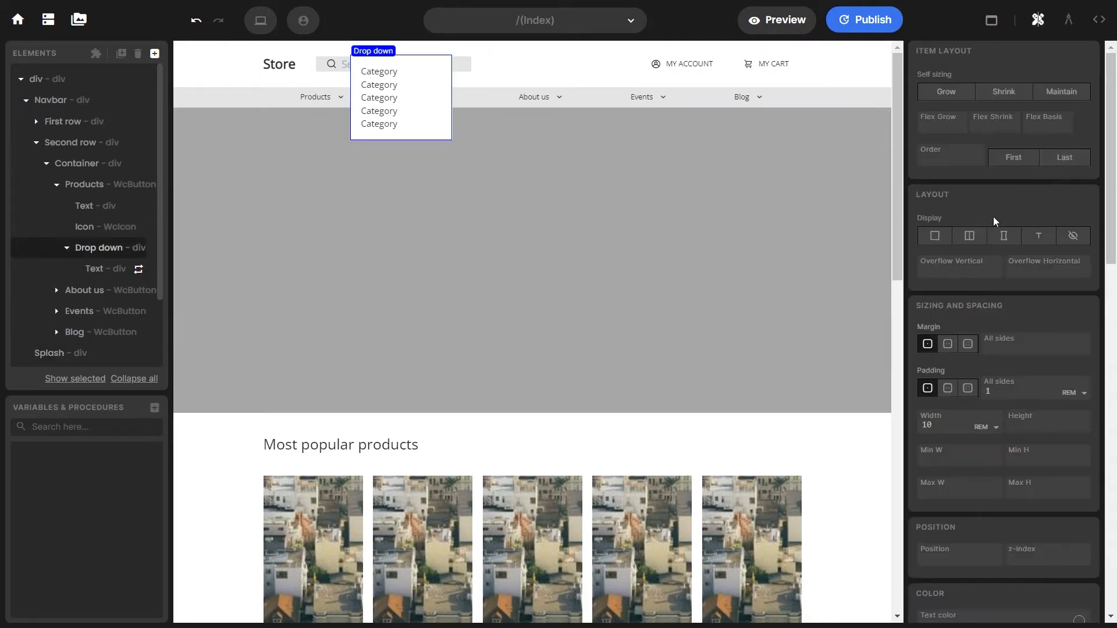
click(970, 236)
click(1029, 388)
text(0.5)
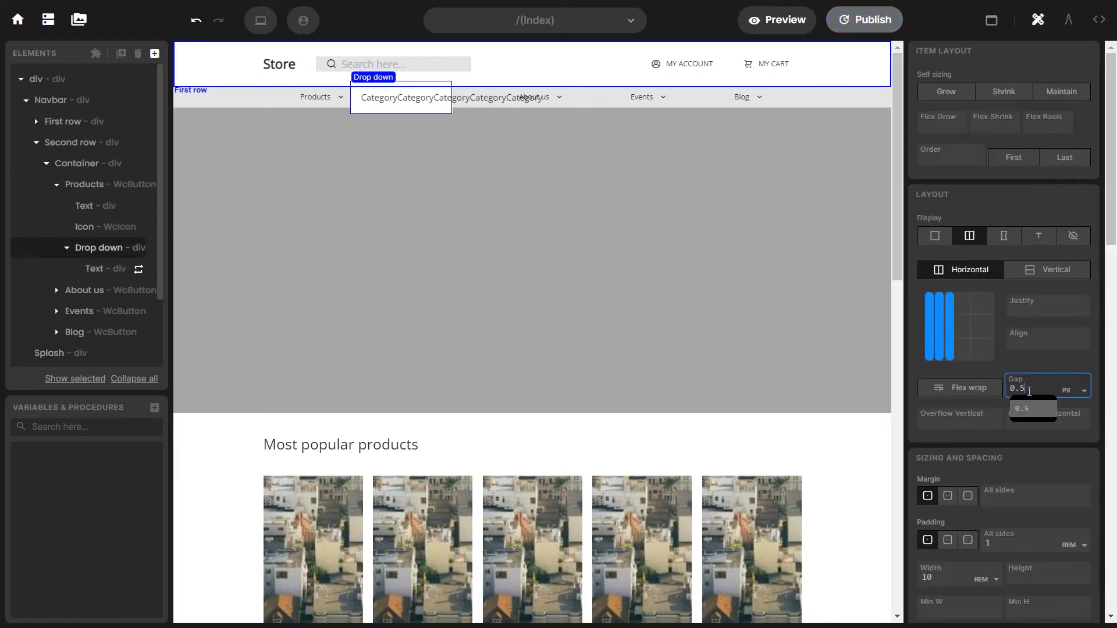
click(1027, 269)
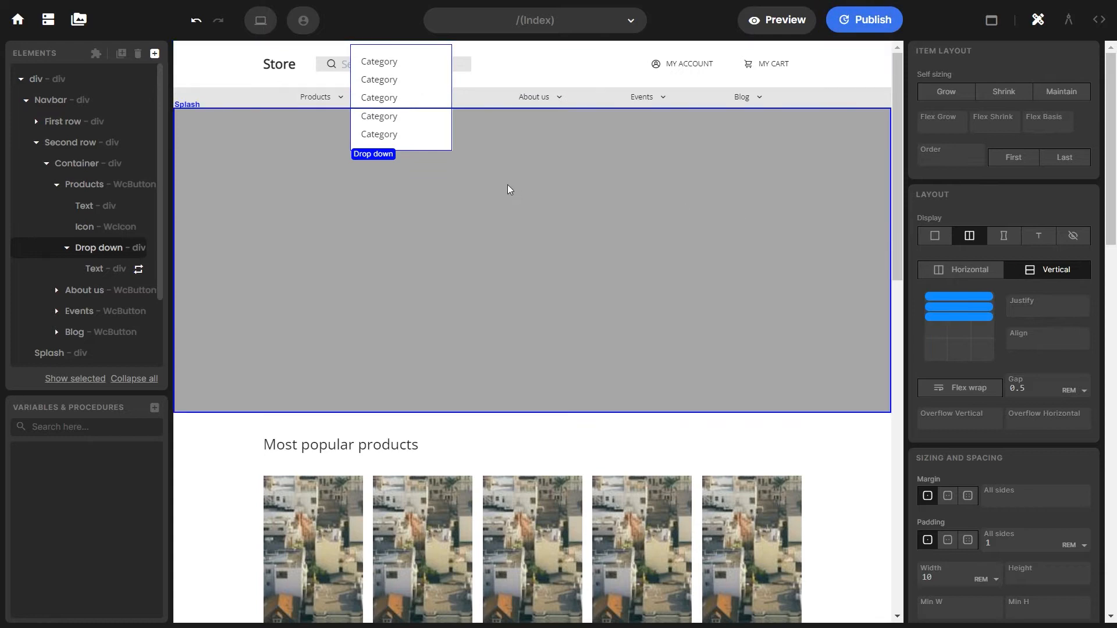
Step: Set the navbar Products button's position to relative
click(122, 187)
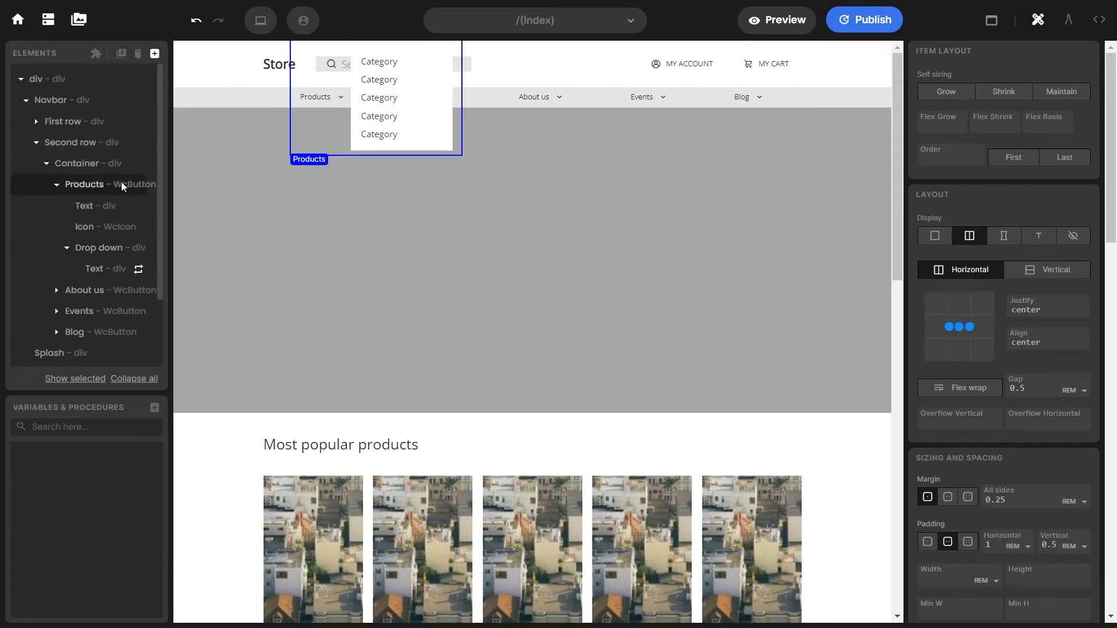
scroll(987, 396, down, 5)
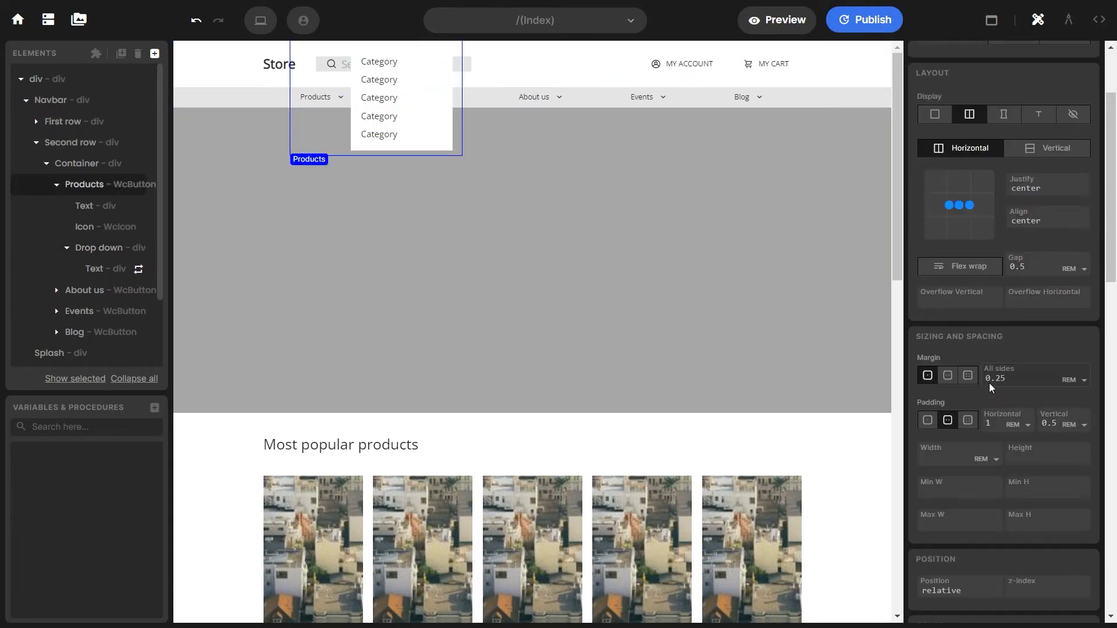
click(960, 420)
click(962, 444)
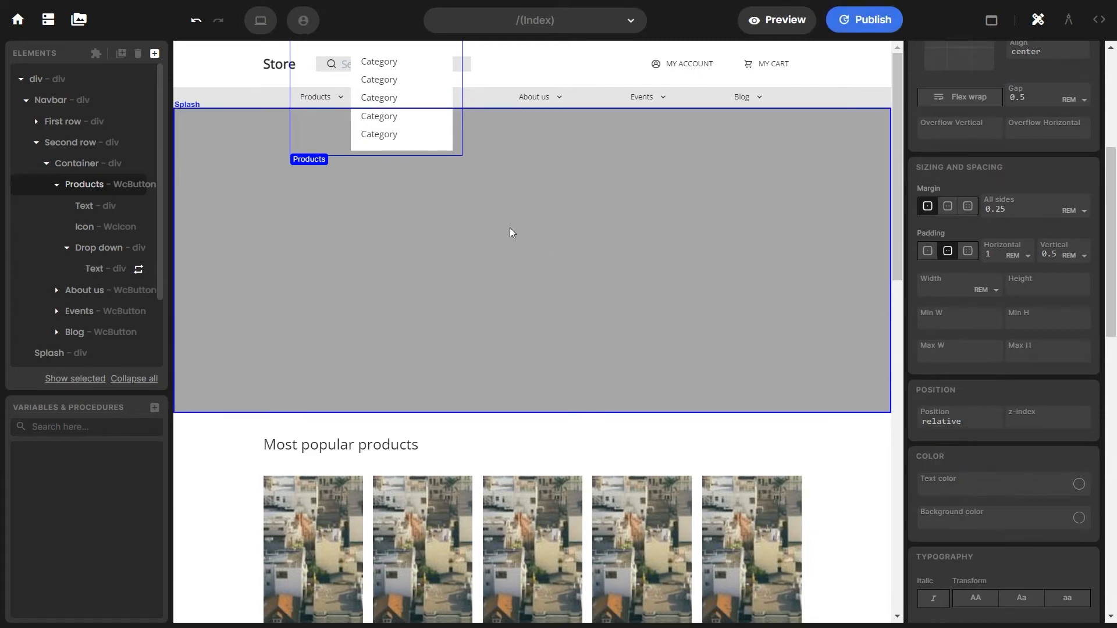
Step: Set the Drop down div's position to absolute
click(416, 150)
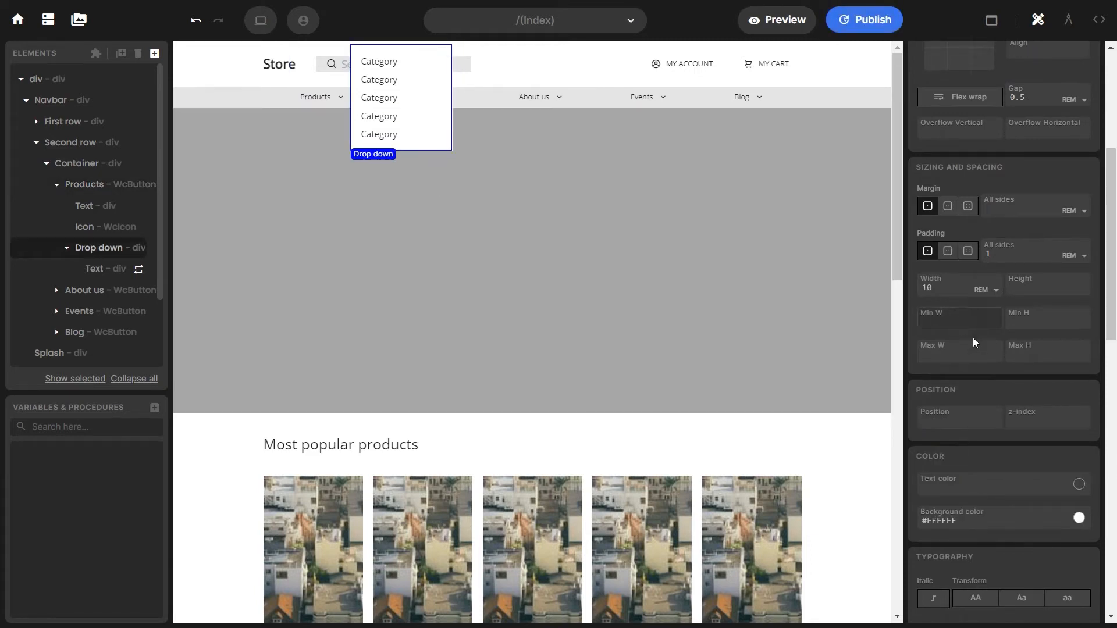
click(973, 423)
click(960, 497)
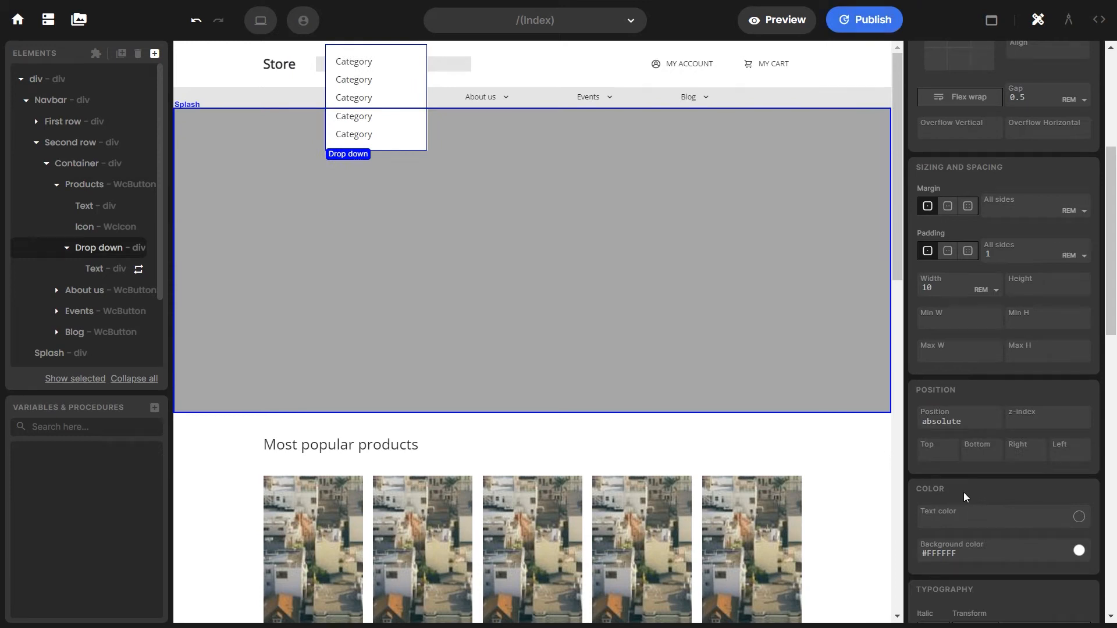
Step: Offset the Drop down div 2rem from the top and 1rem from the left of the Products button
scroll(960, 488, down, 1)
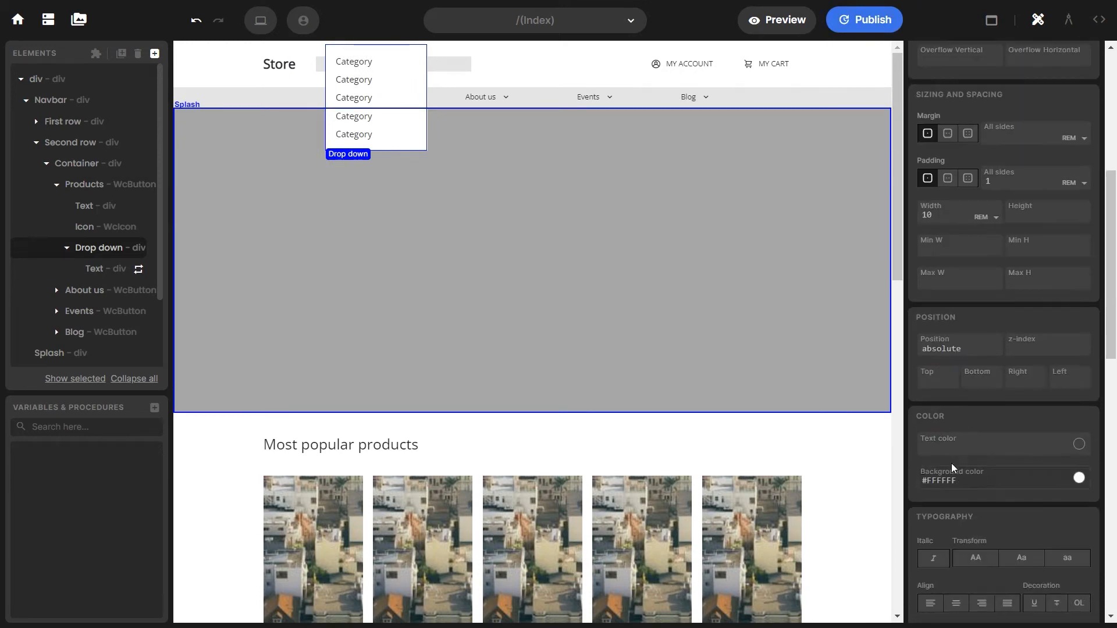
click(930, 380)
text(2rem)
key(Return)
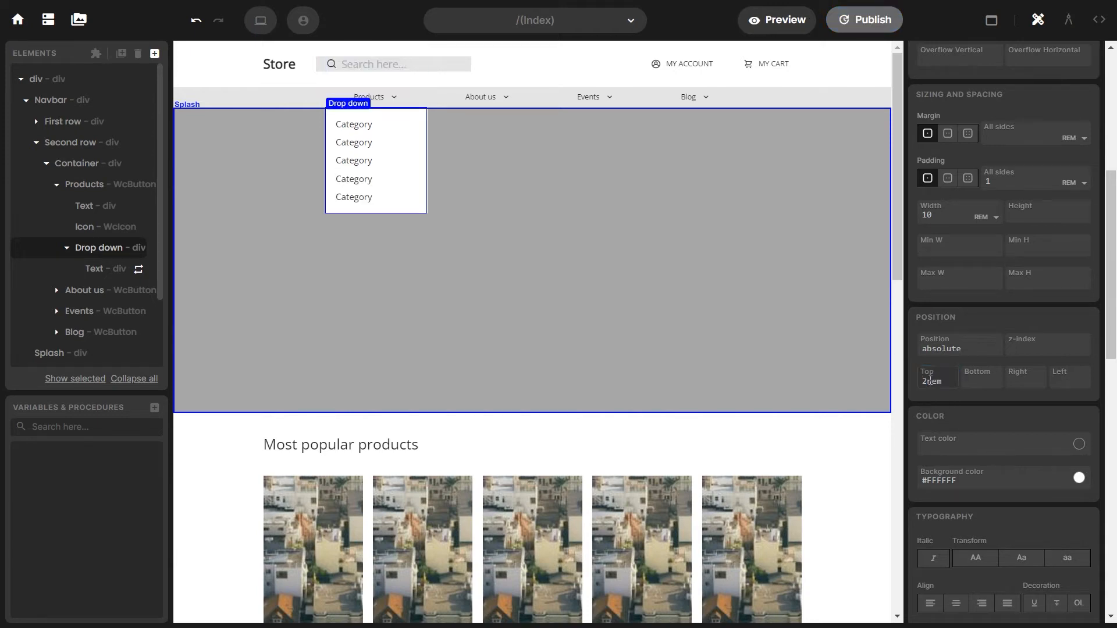
click(1060, 381)
text(1re)
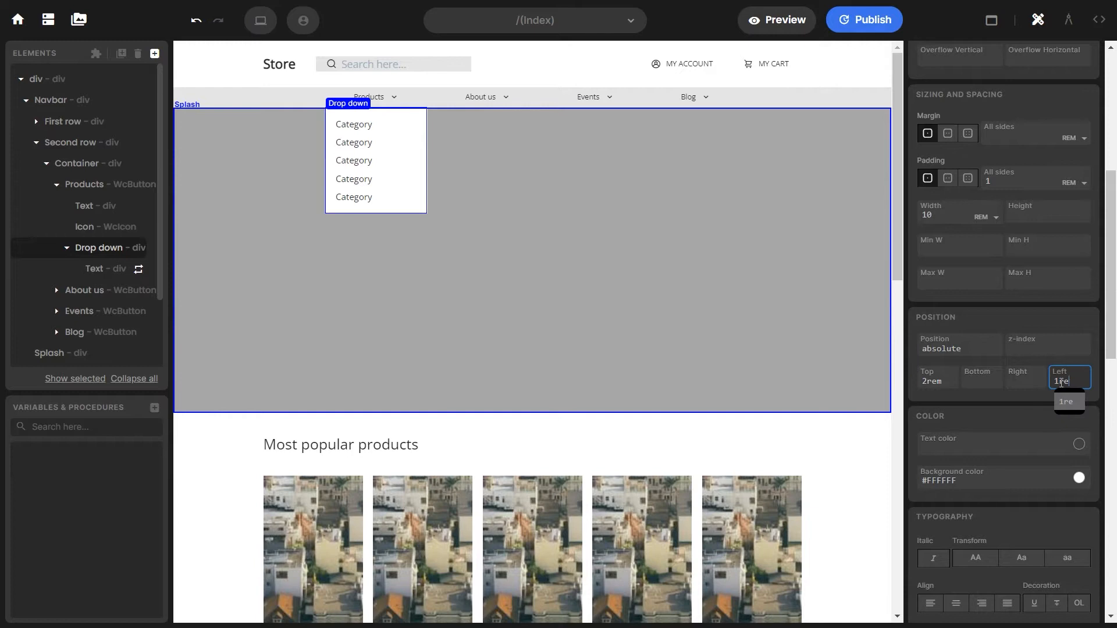
text(m)
key(Return)
click(700, 30)
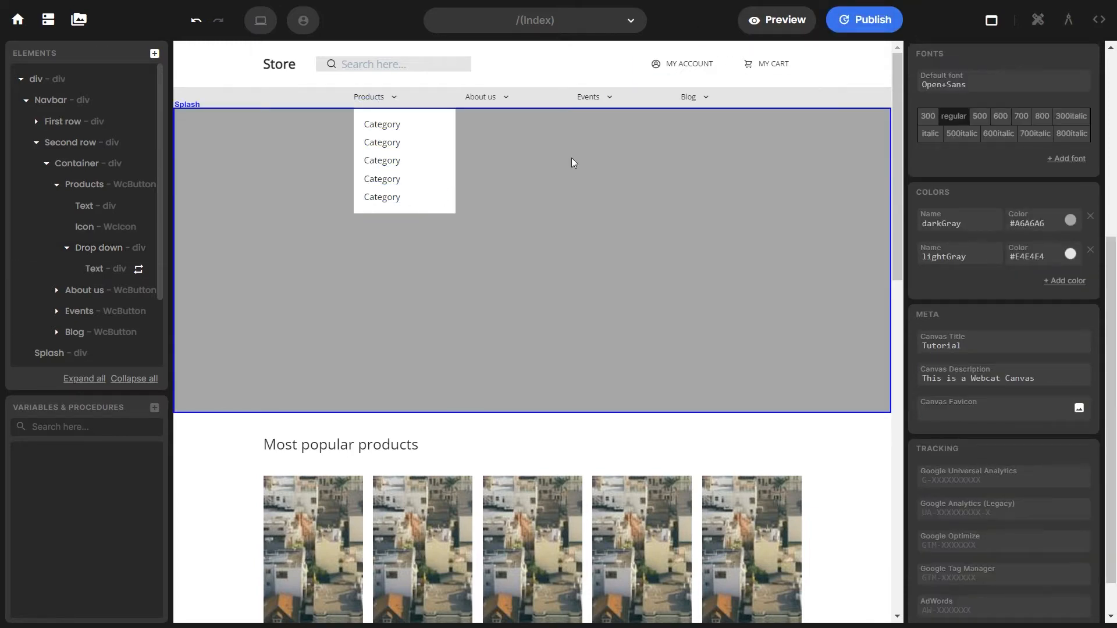
Step: Create a Boolean scope variable named modalOpen and set it as the Drop down div's Show if condition
click(99, 247)
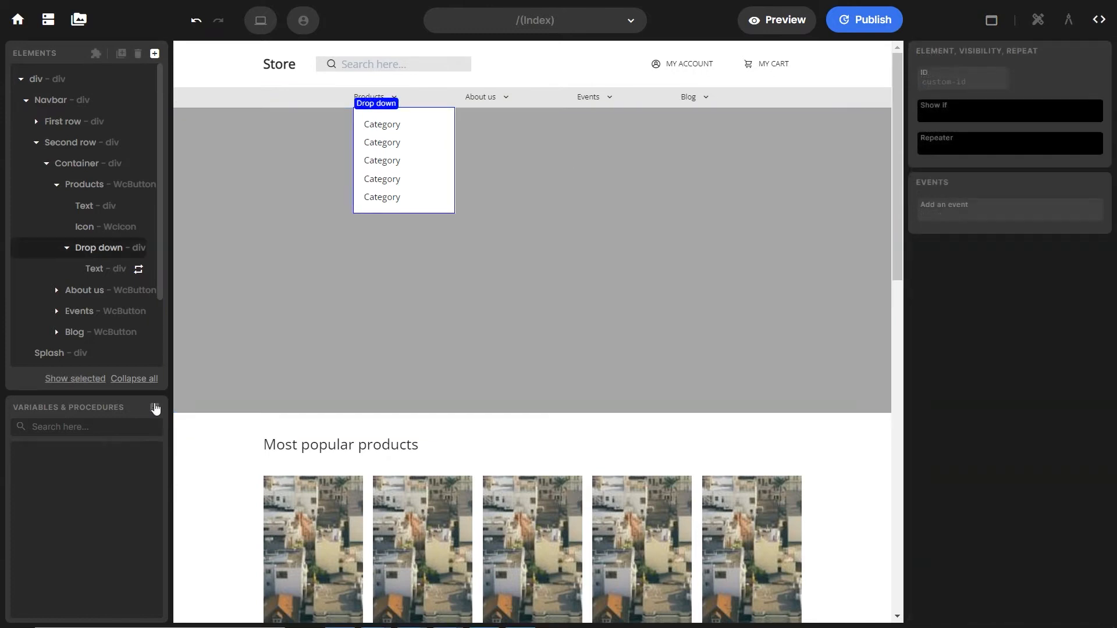
click(155, 408)
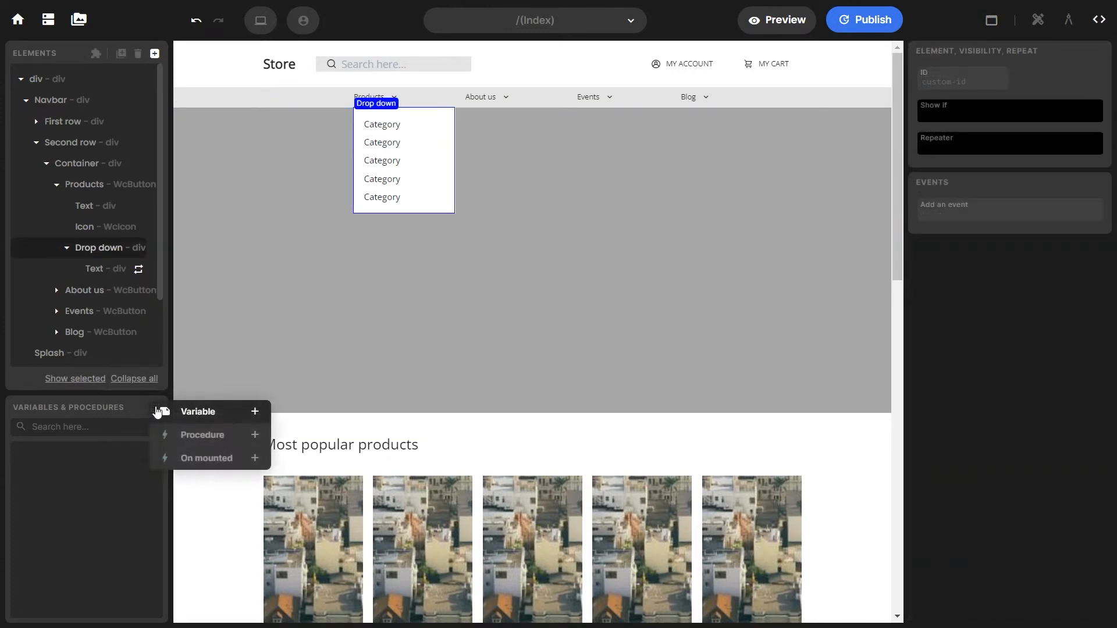
click(195, 415)
click(197, 410)
click(214, 429)
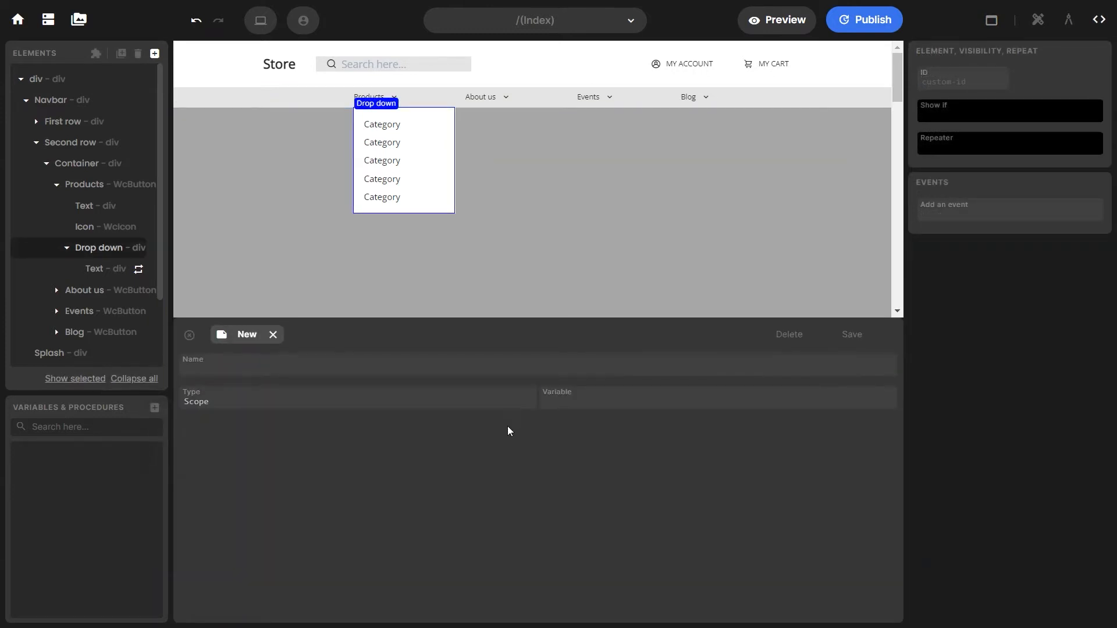
click(546, 403)
click(583, 461)
click(318, 369)
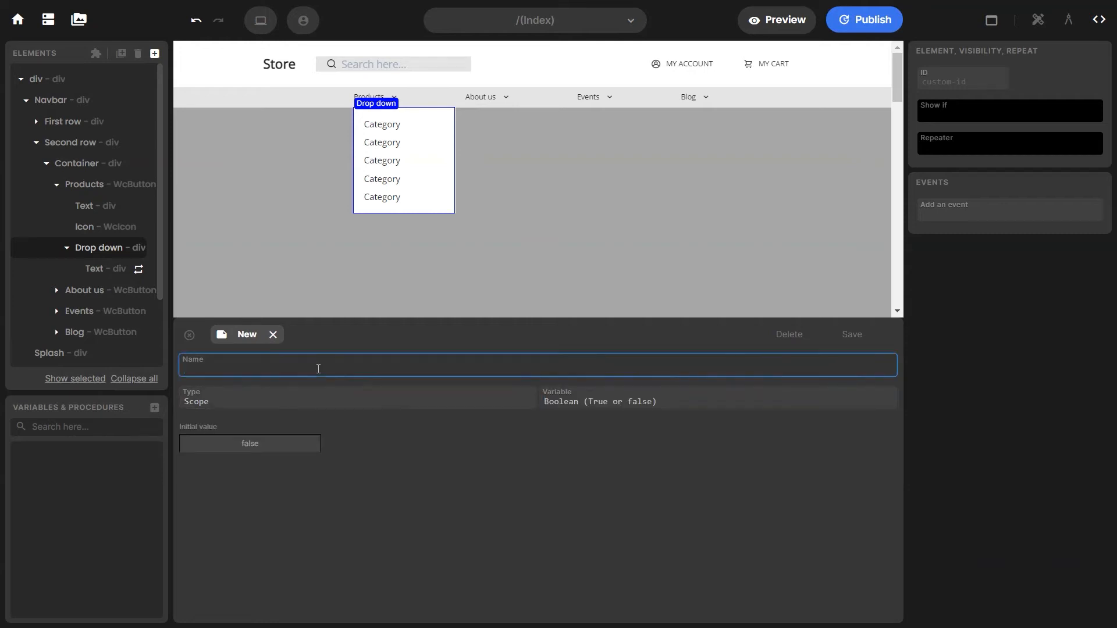
text(modalOpen)
click(842, 336)
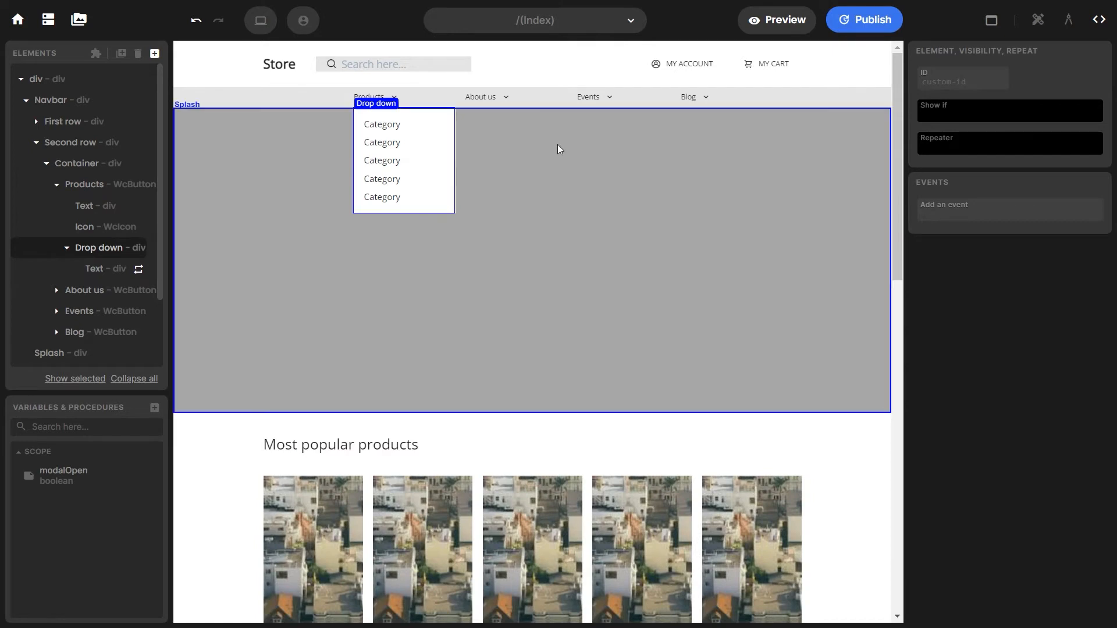
click(978, 112)
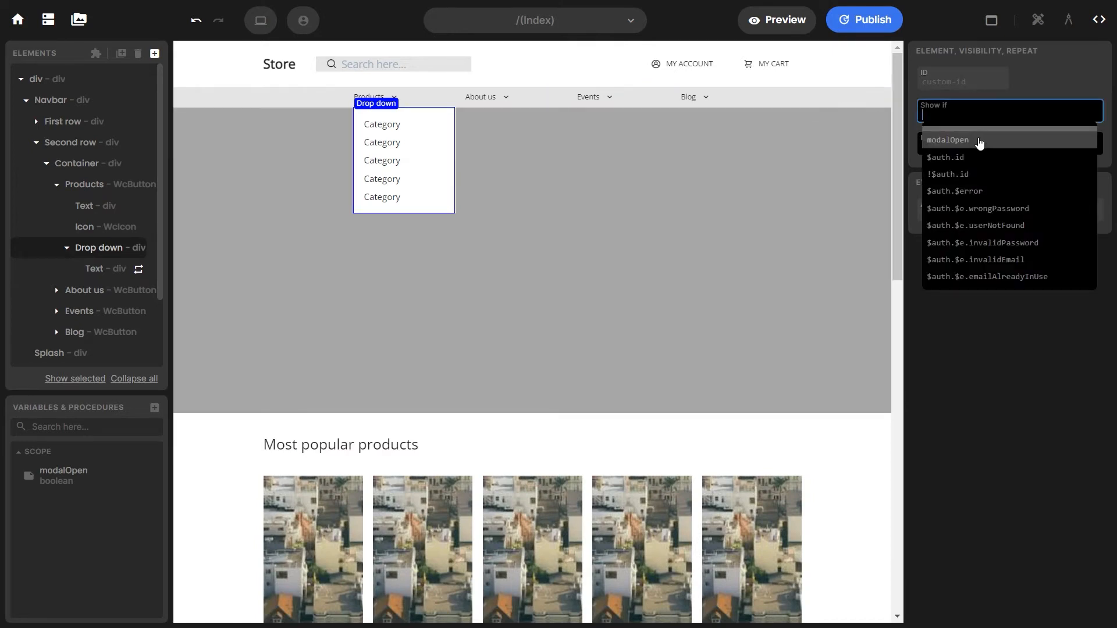
click(978, 142)
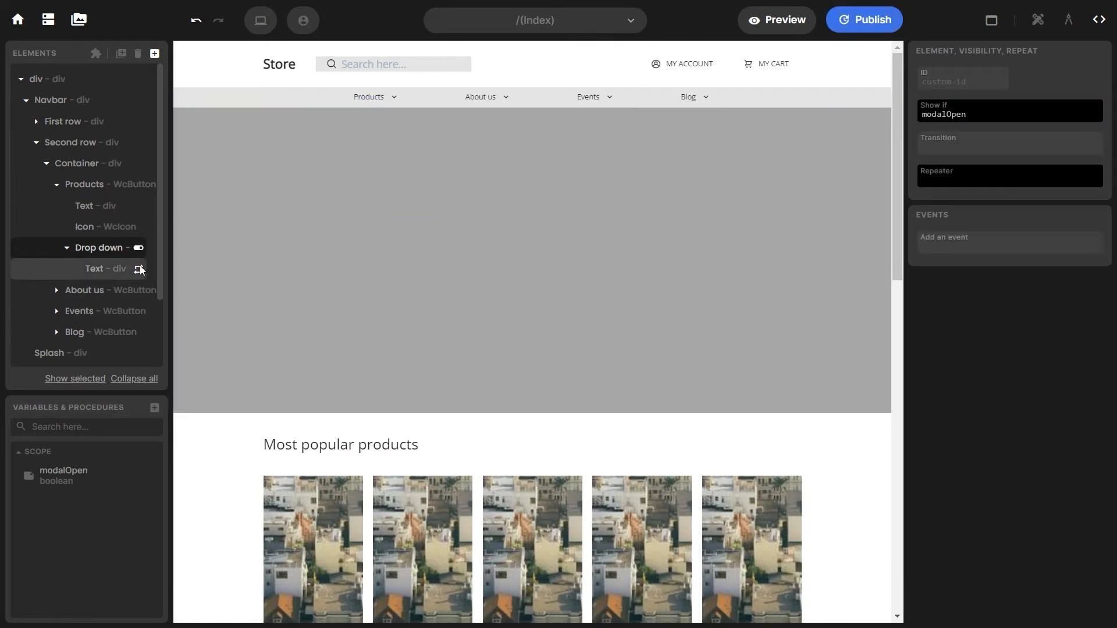
Step: Create a scope procedure named toggleModal that toggles the modalOpen variable between true and false
click(154, 407)
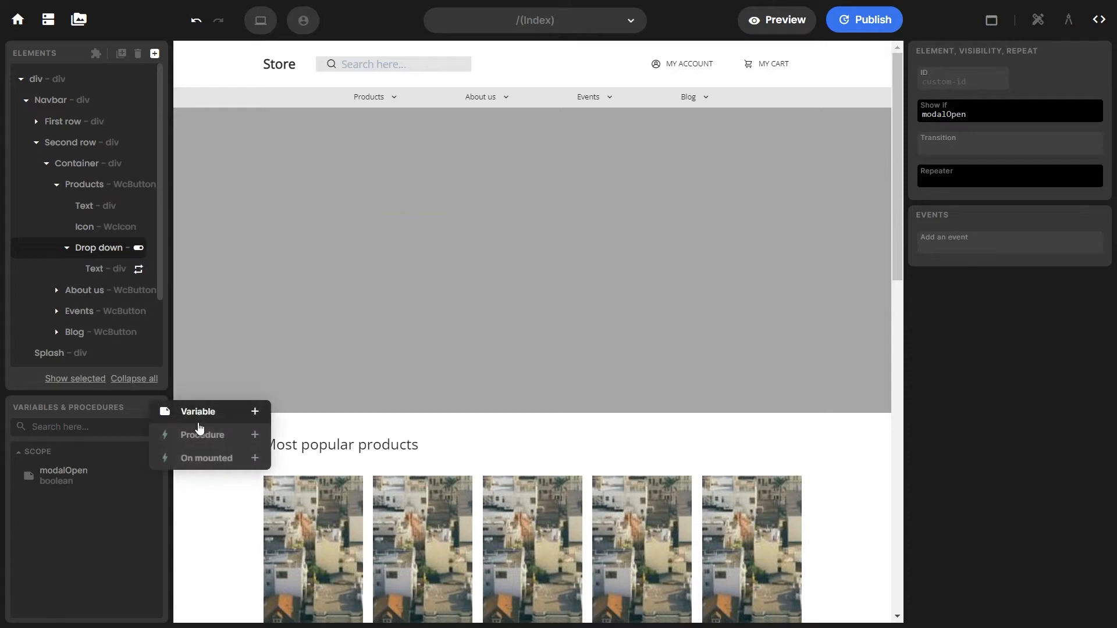
click(198, 433)
click(245, 397)
click(245, 428)
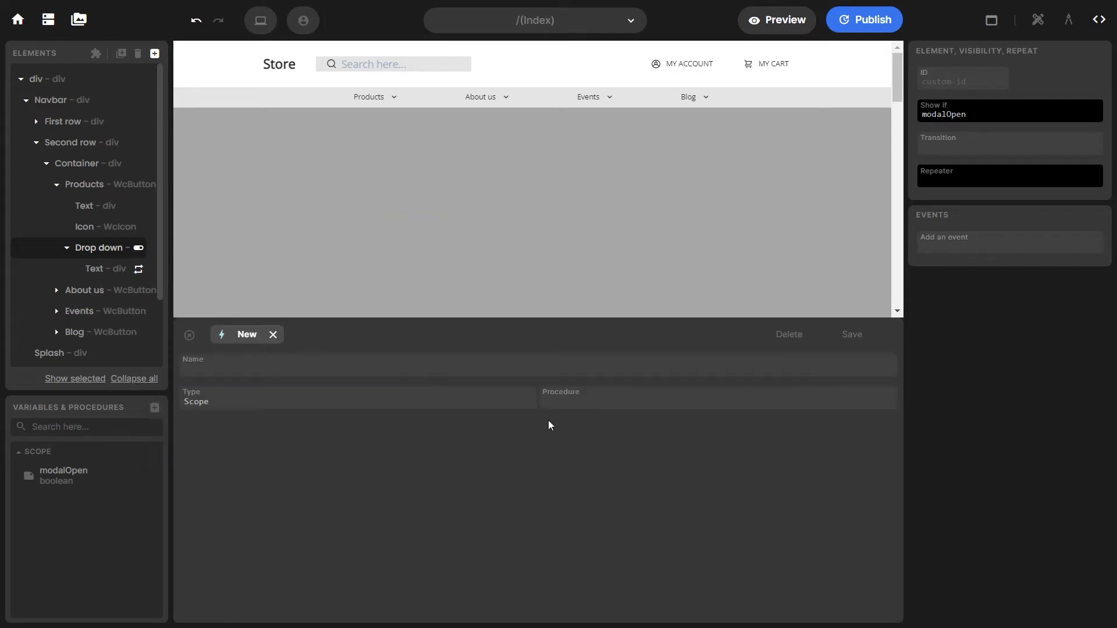
click(575, 400)
click(599, 460)
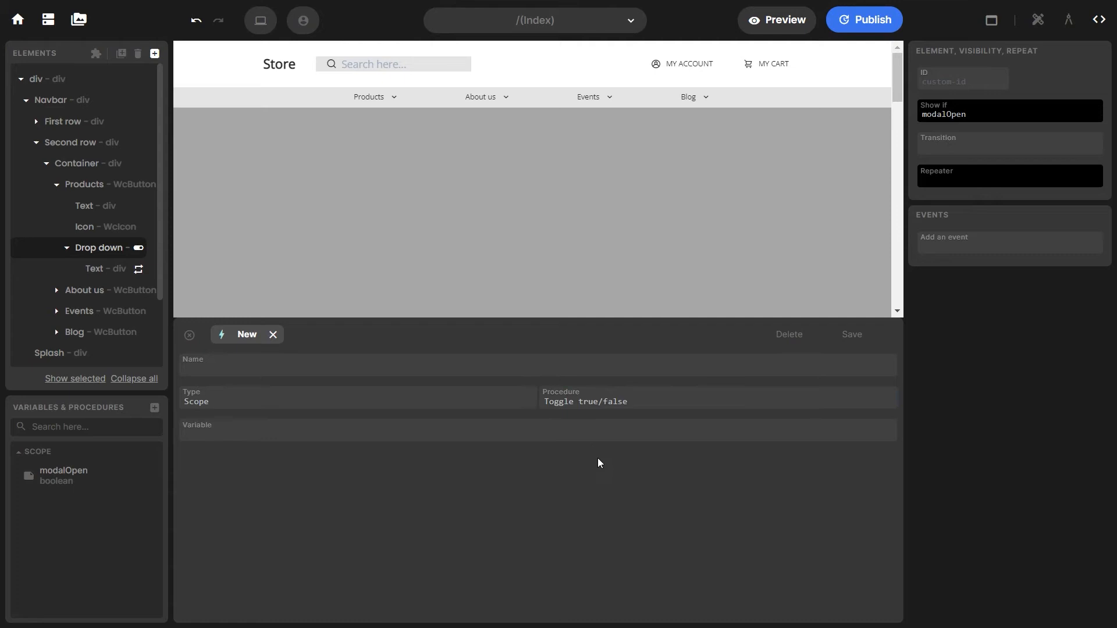
click(402, 444)
click(397, 459)
click(276, 371)
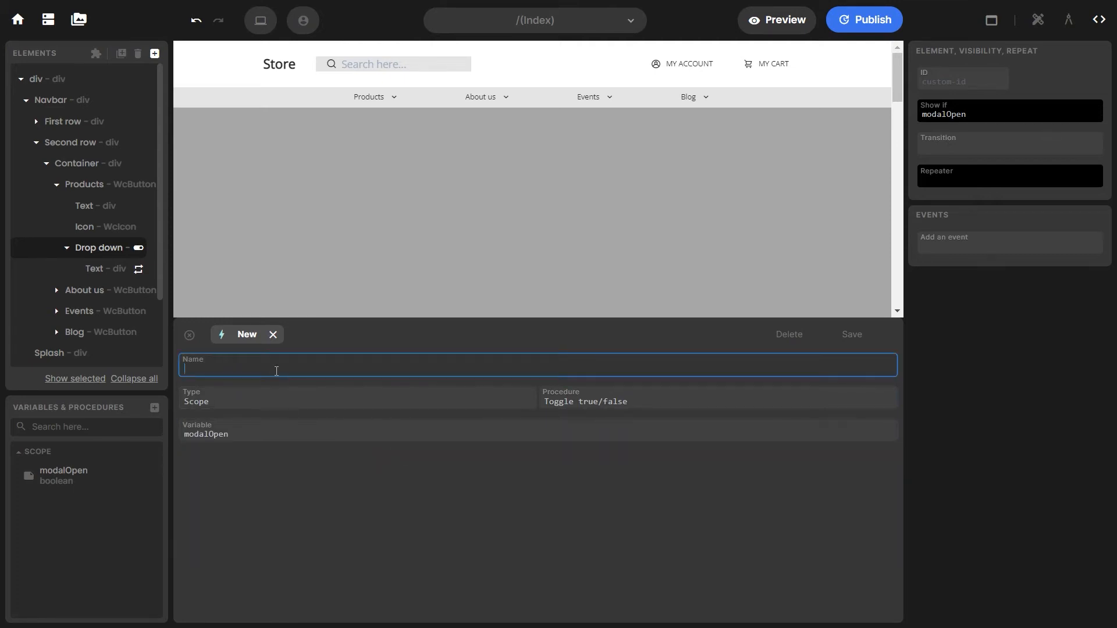
text(toggle)
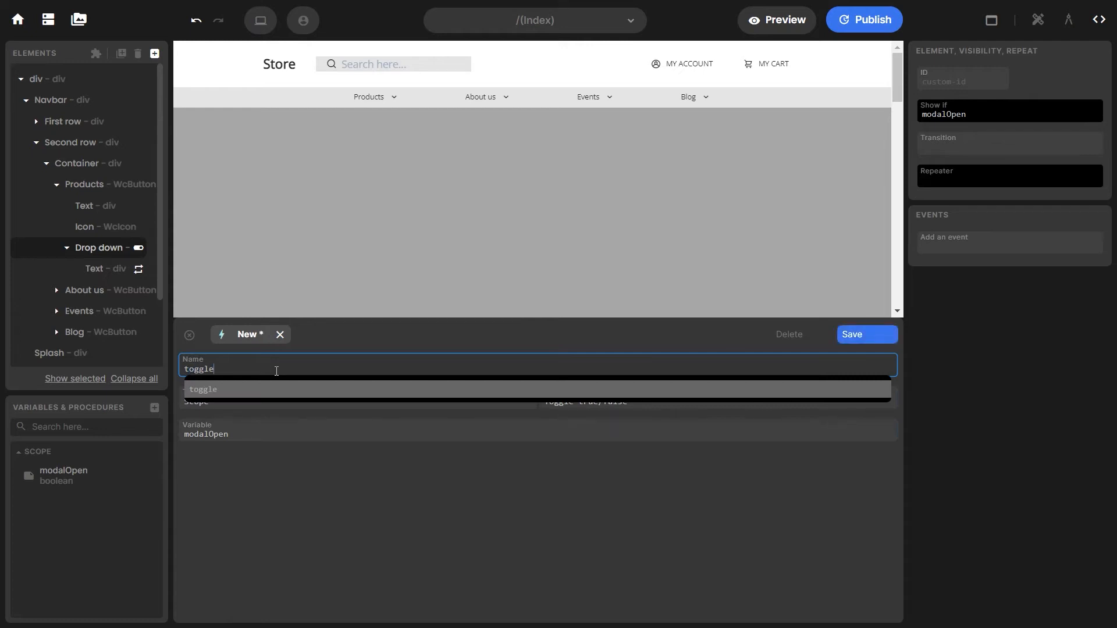
text(Modal)
key(Return)
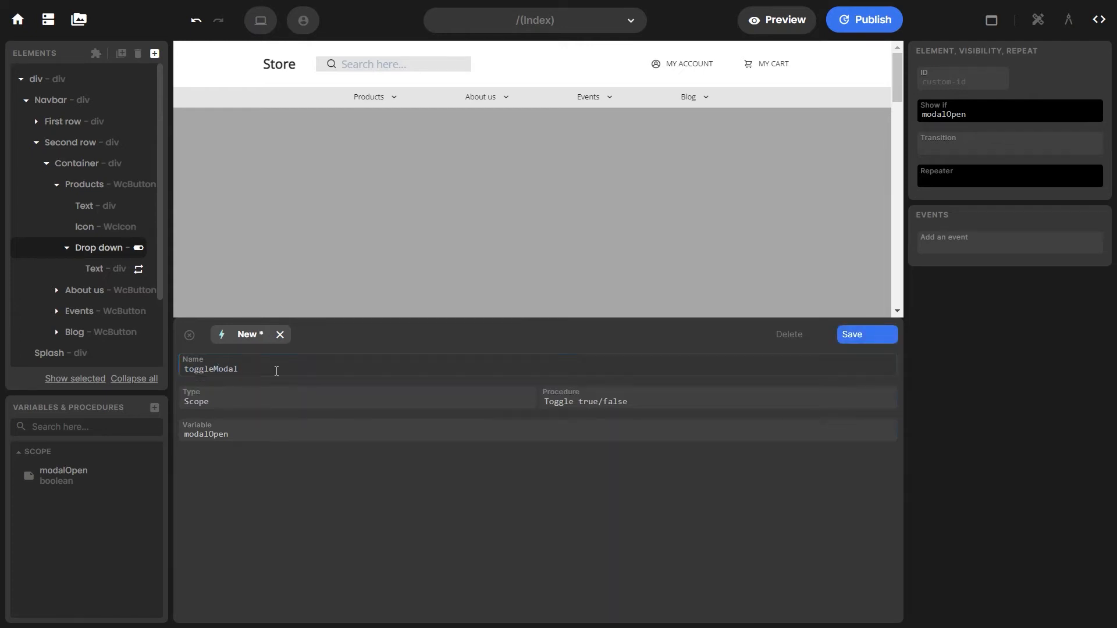
click(846, 339)
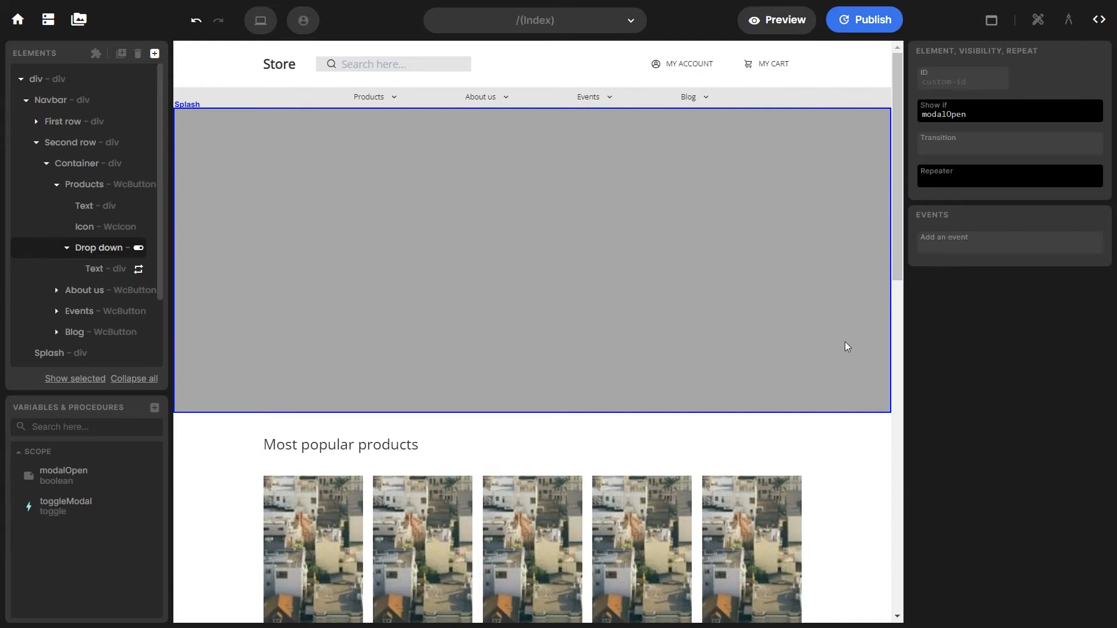
Step: Add a click event to the navbar's Products button that runs the toggleModal procedure
click(140, 185)
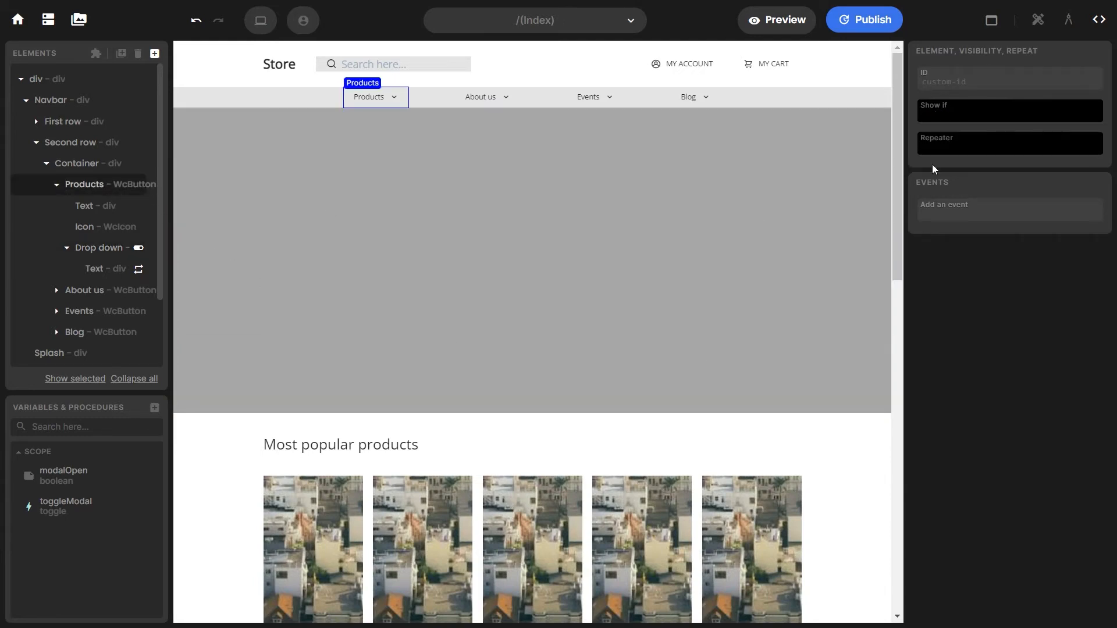
click(989, 203)
click(984, 236)
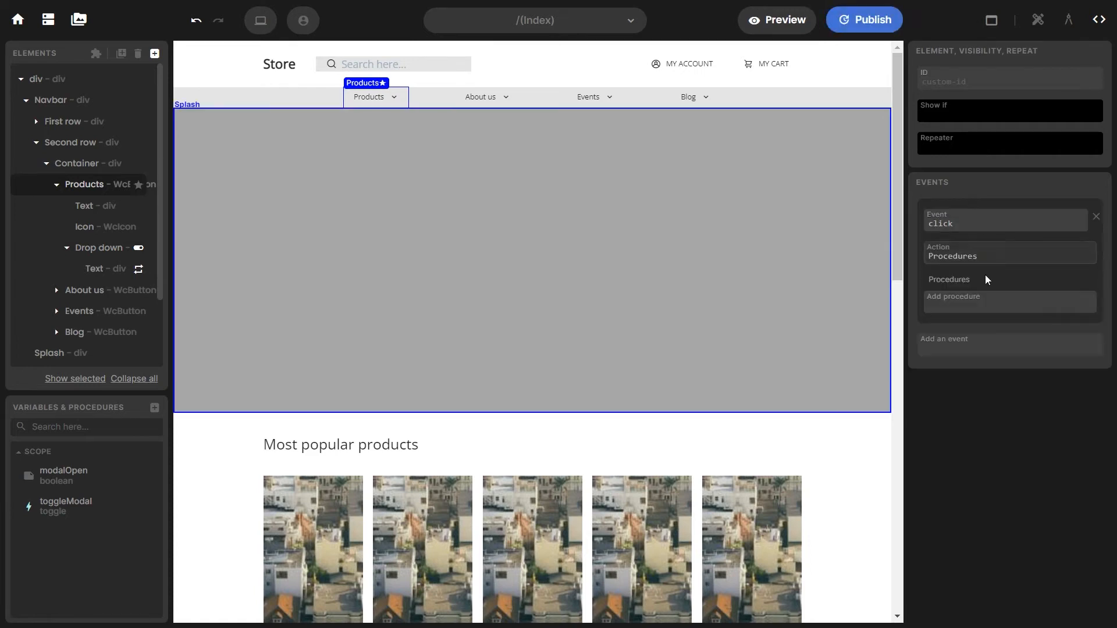
click(984, 302)
click(987, 331)
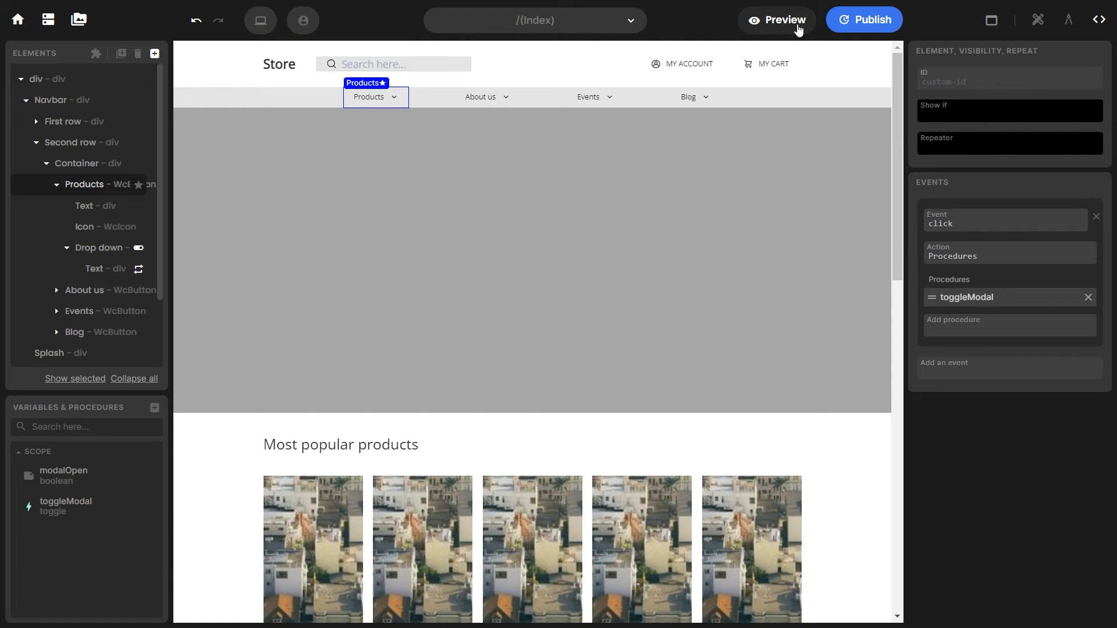
Step: Preview the page, test opening and closing the Products drop-down menu, and return to editing
click(798, 28)
click(413, 99)
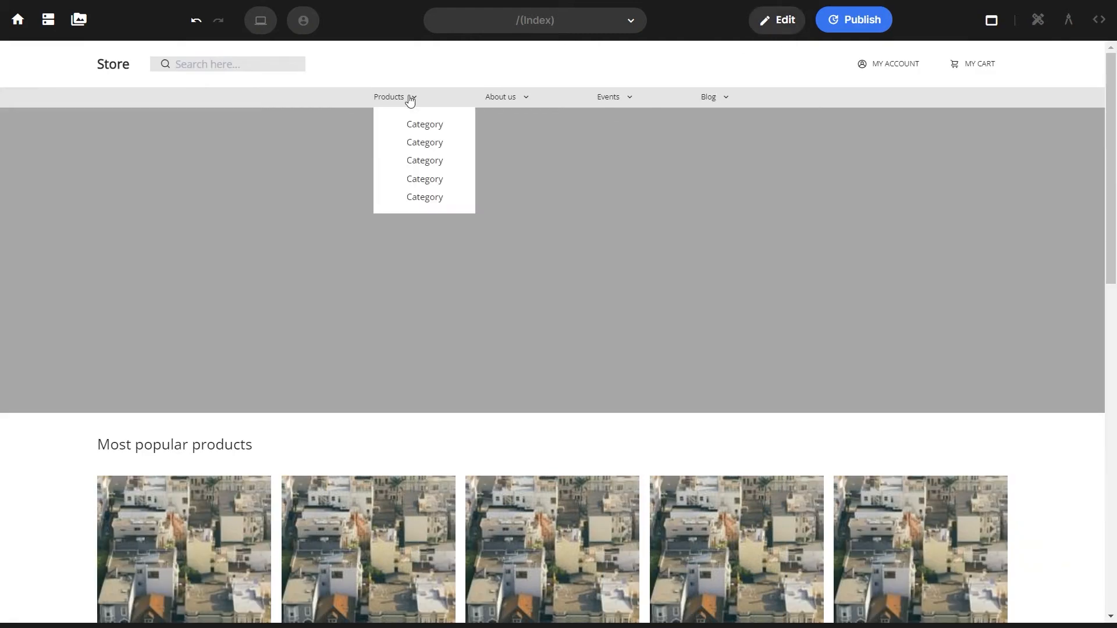
click(410, 99)
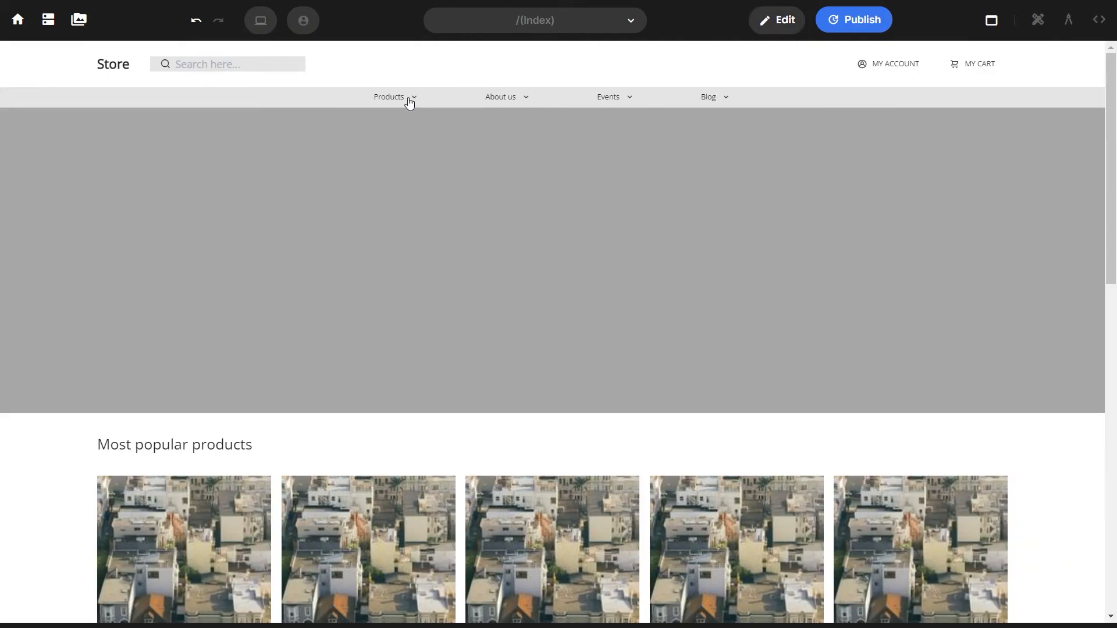
click(766, 30)
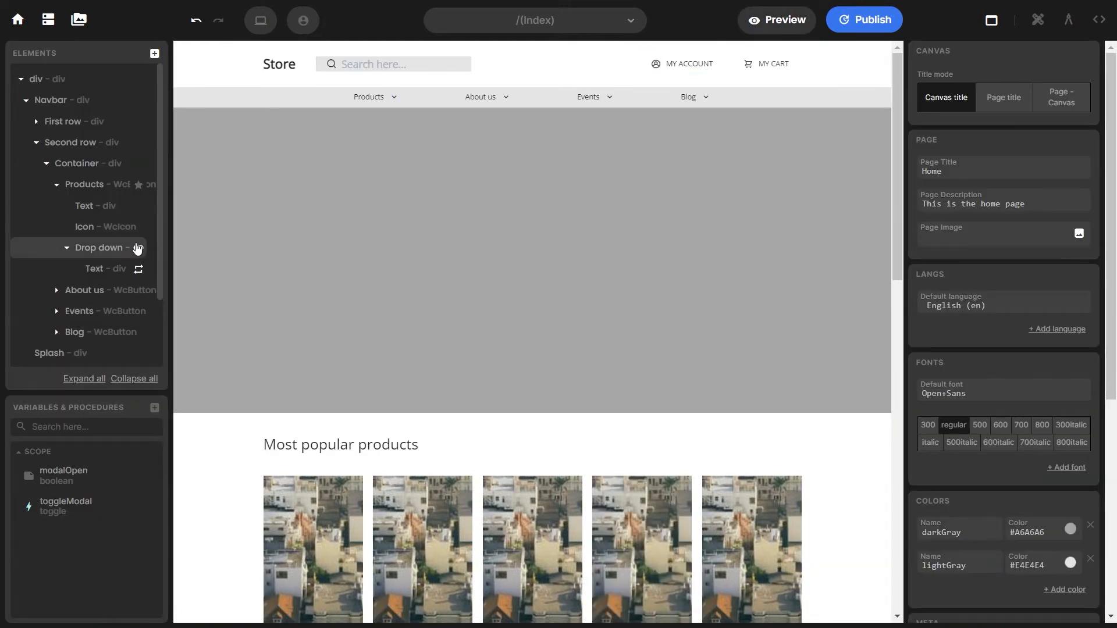
Step: Try out the Drop down div's visibility toggle in the element tree
click(139, 249)
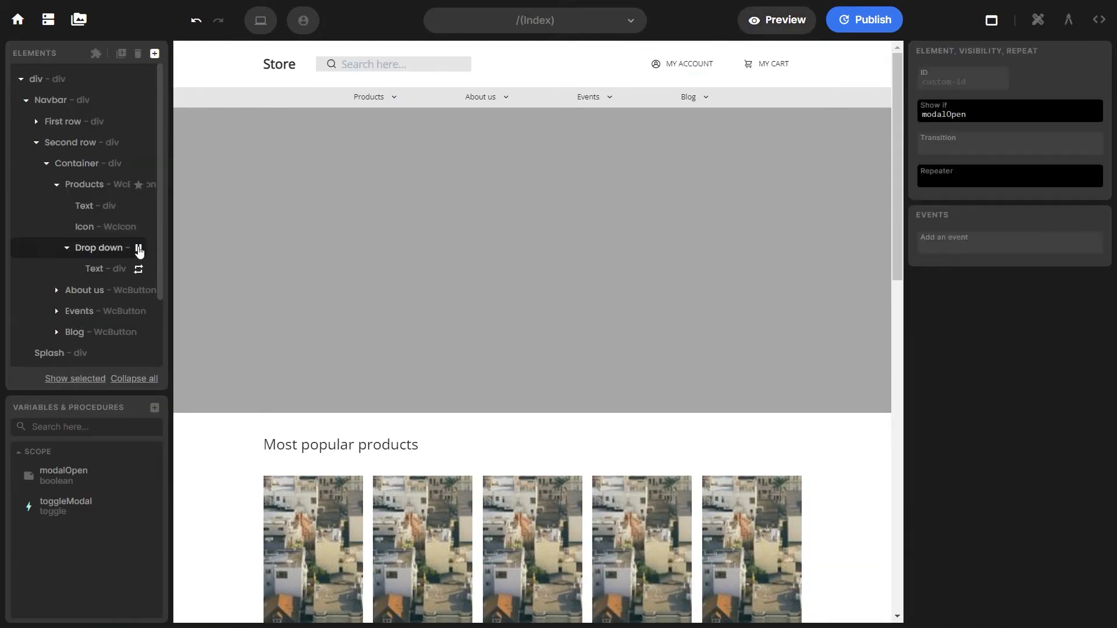
click(139, 249)
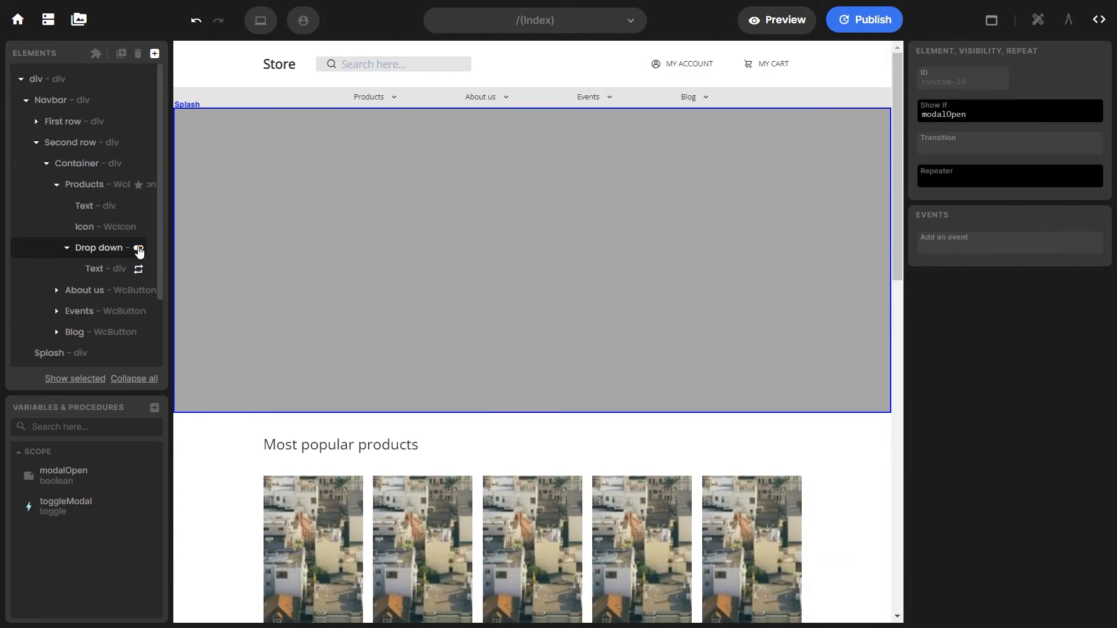
click(139, 249)
click(139, 249)
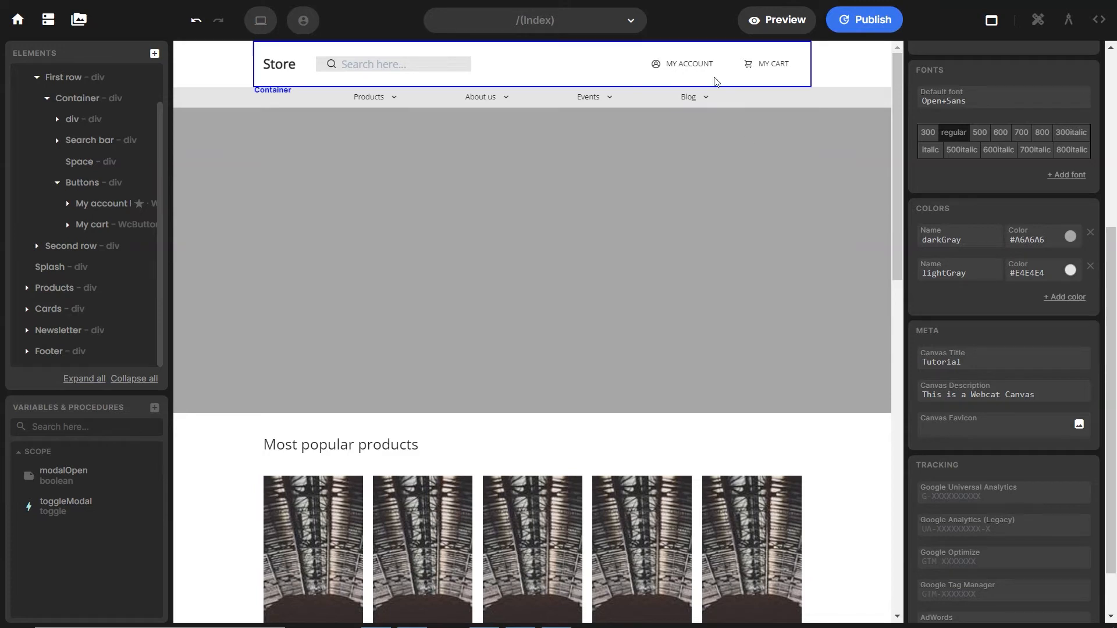
Step: Add a div named Pop up inside the Buttons div of the navbar's first row
click(686, 64)
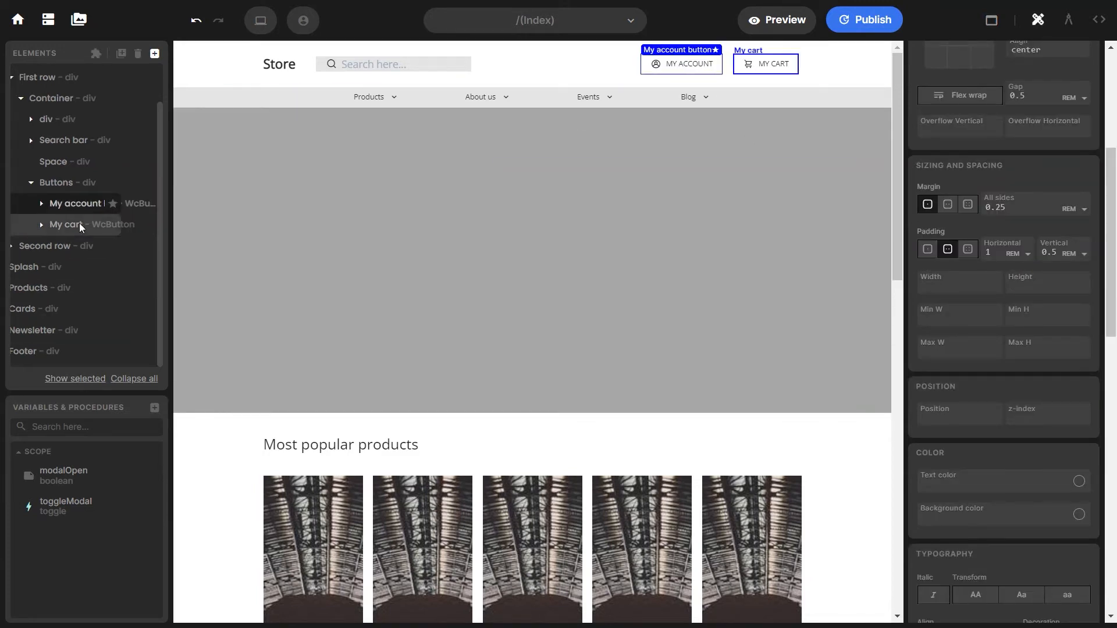
click(87, 182)
click(154, 53)
click(457, 520)
double_click(100, 246)
text(Pop up)
key(Return)
Step: Add two divs inside the Pop up div and name them Overlay and Surface
click(154, 53)
click(219, 100)
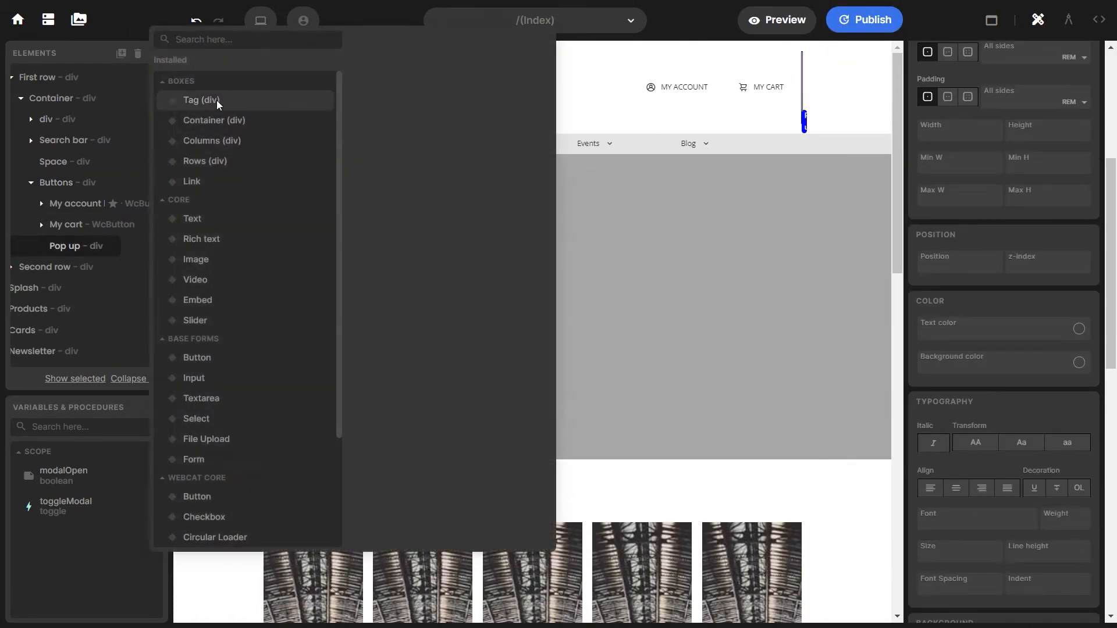
click(495, 527)
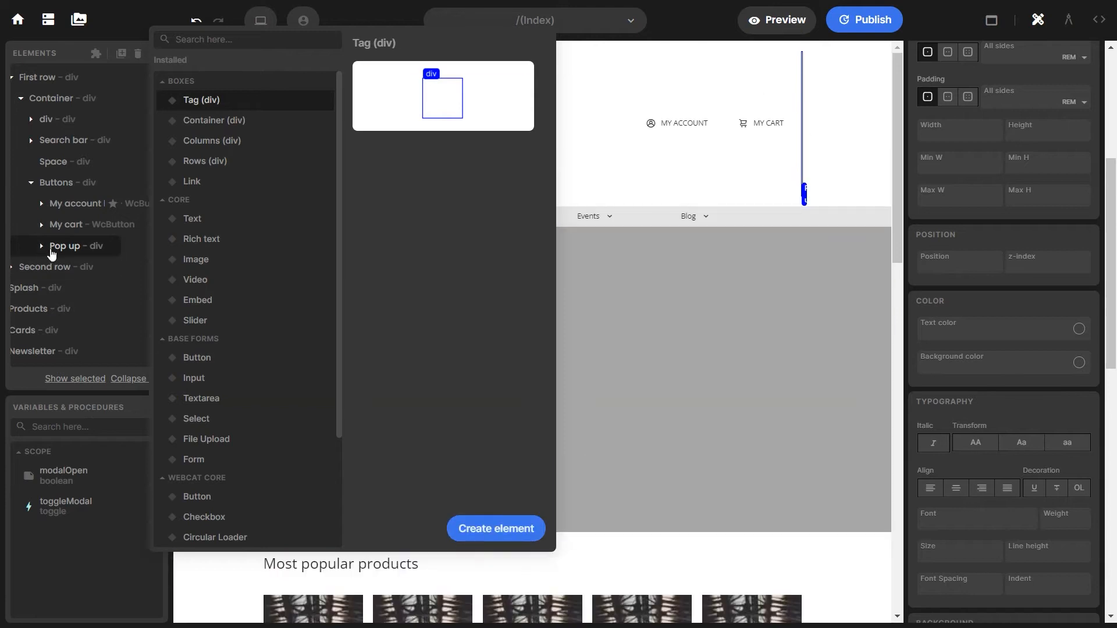
text(ay)
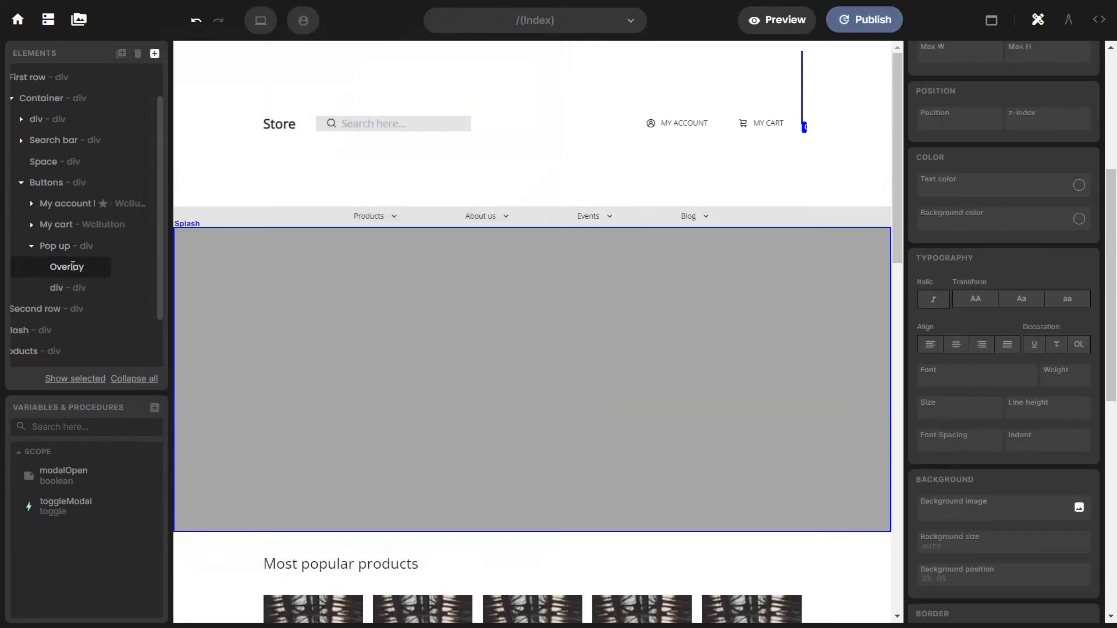
double_click(75, 289)
text(Surface)
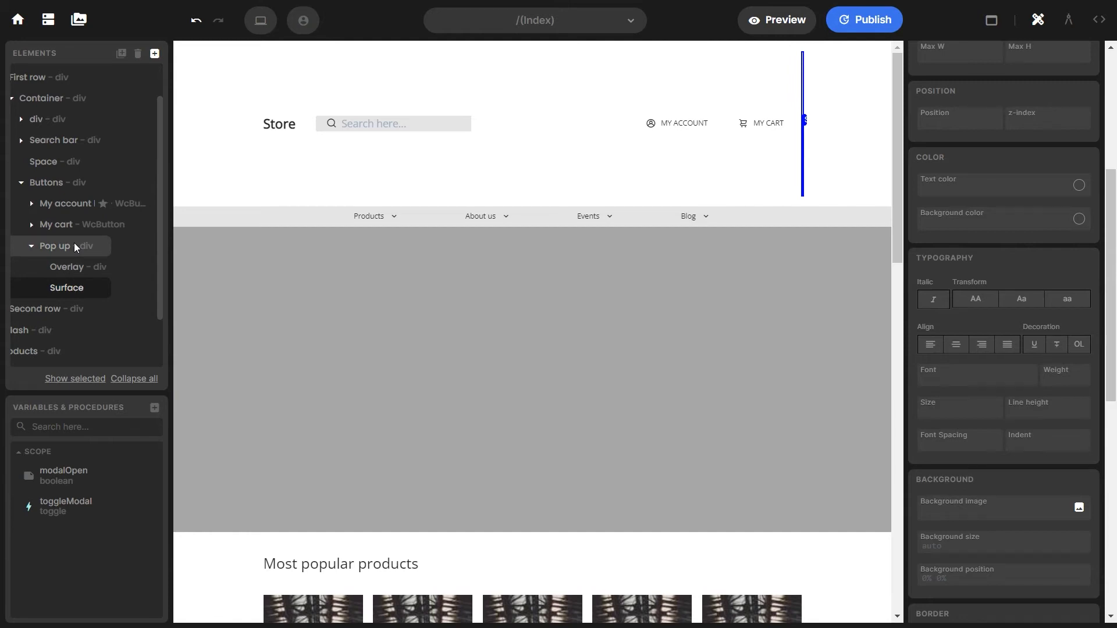
Step: Give the Pop up div a horizontal flex layout with Justify and Align both set to center
click(74, 244)
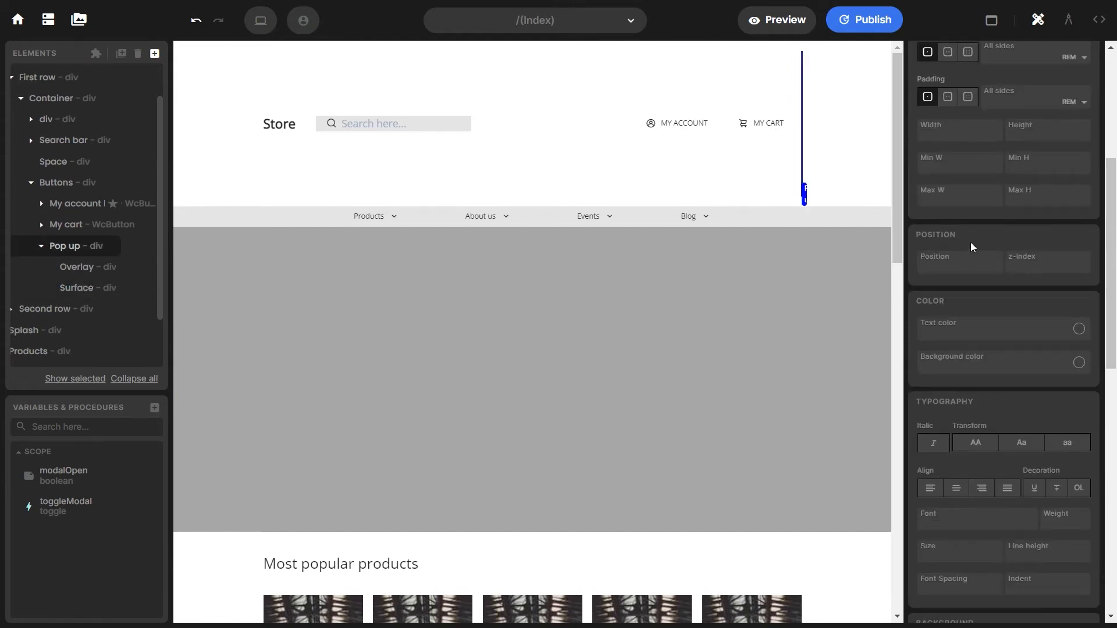
scroll(970, 242, up, 5)
click(976, 164)
click(1013, 232)
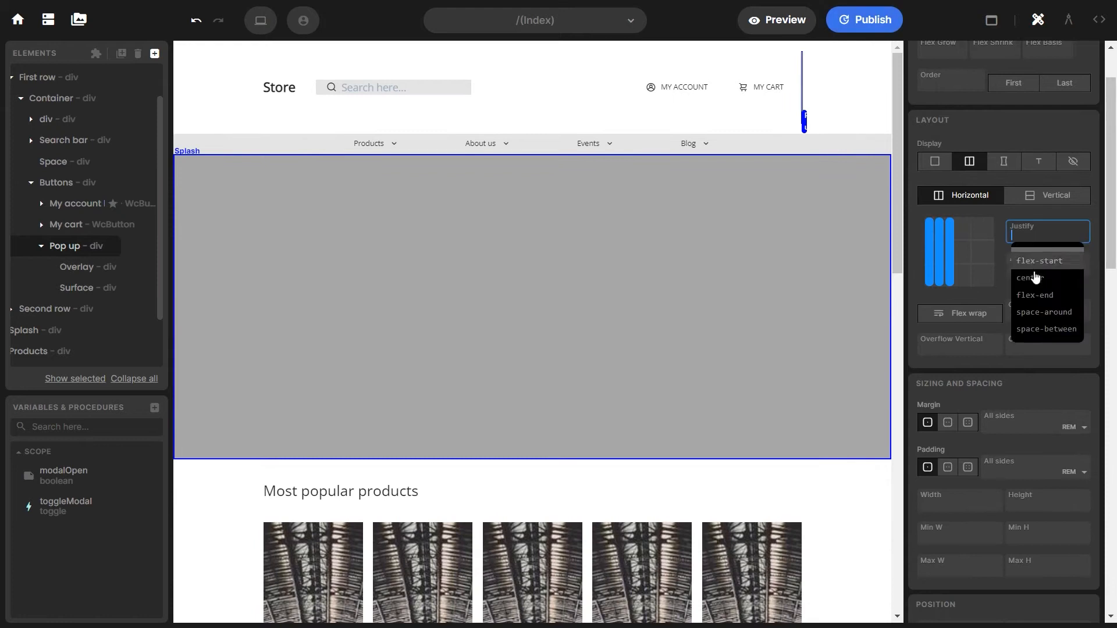
click(1034, 277)
click(1041, 266)
click(1034, 303)
Step: Set the Pop up div's position to fixed with top, bottom, right and left offsets of 0
scroll(1034, 303, down, 1)
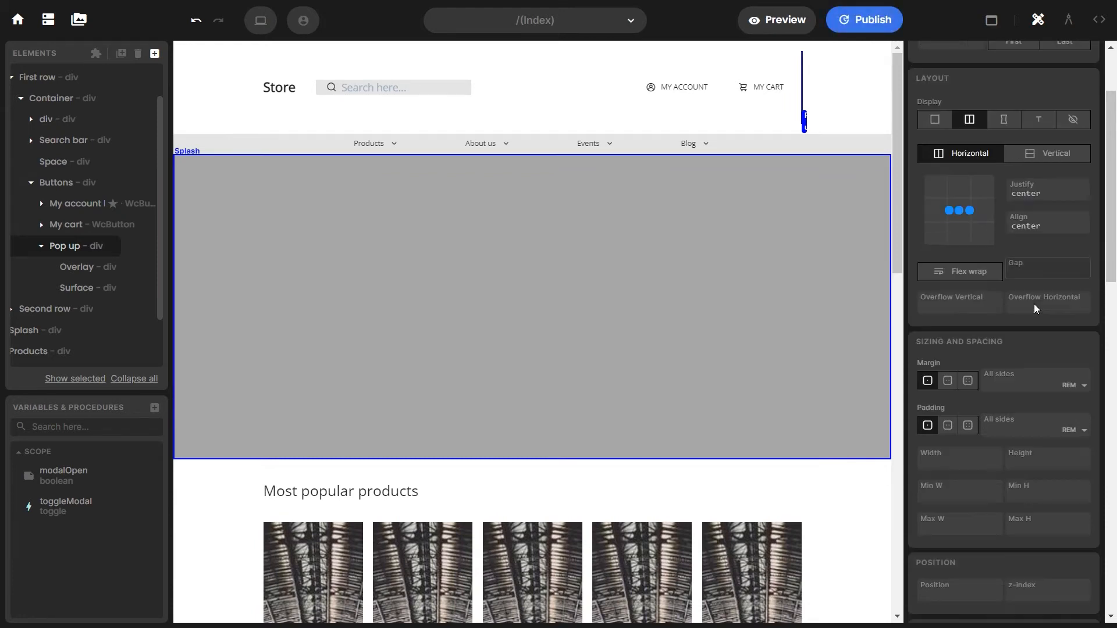
scroll(1034, 304, down, 4)
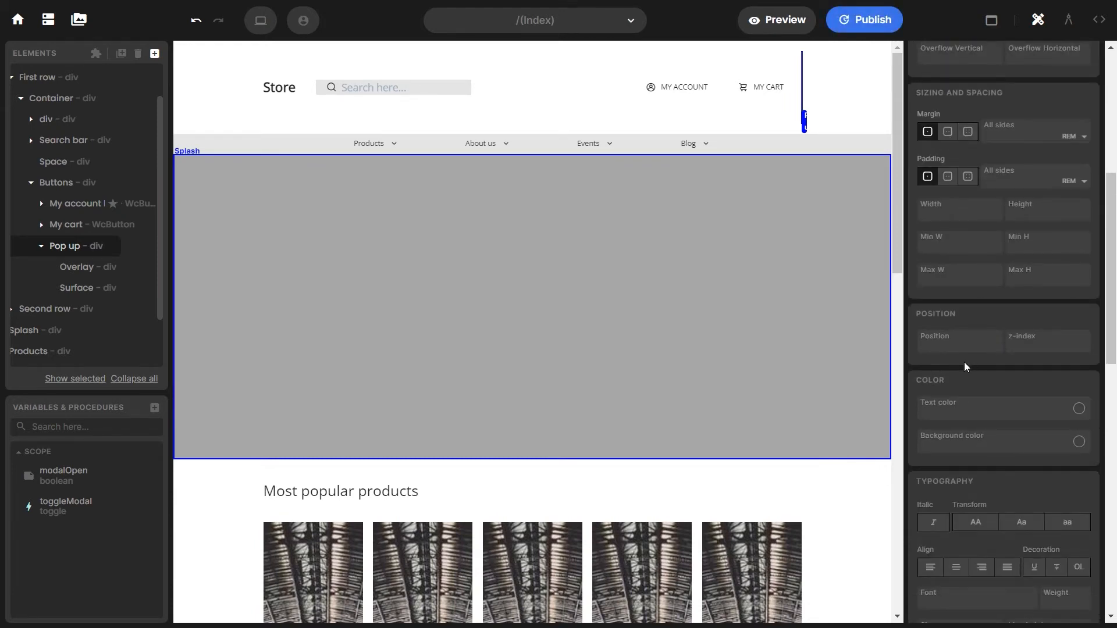
click(957, 344)
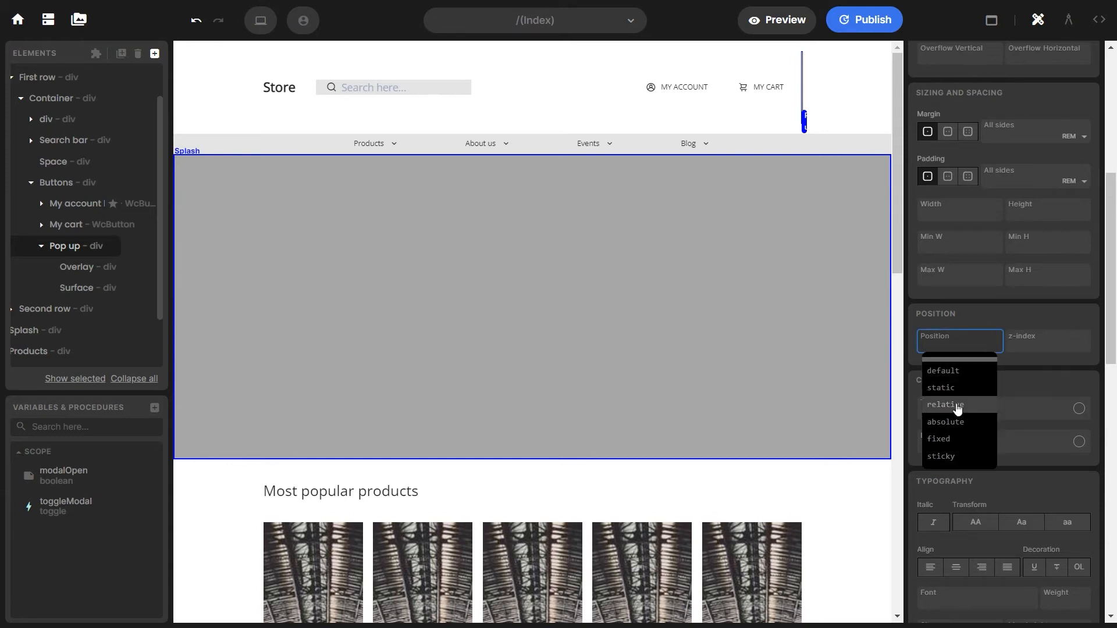
click(958, 436)
click(949, 375)
text(0)
click(979, 380)
text(0)
click(1022, 380)
text(0)
click(1063, 378)
text(0)
Step: Set the Pop up div's z-index to 25
click(1043, 347)
text(25)
key(Return)
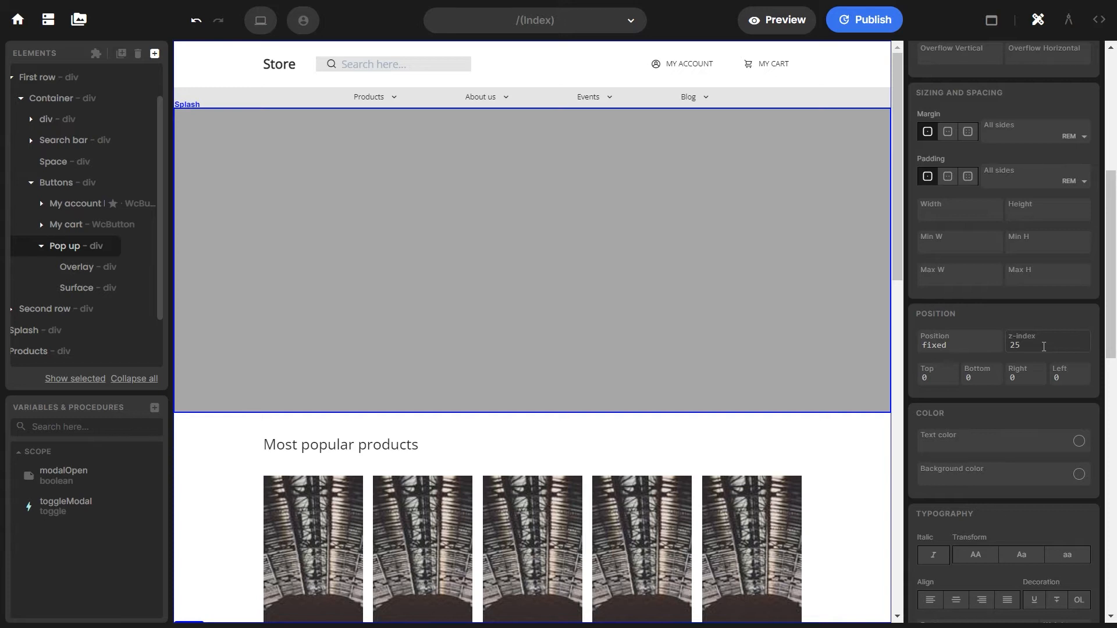
Step: Set the Overlay div's position to fixed with top, bottom, right and left offsets of 0
click(103, 271)
click(960, 345)
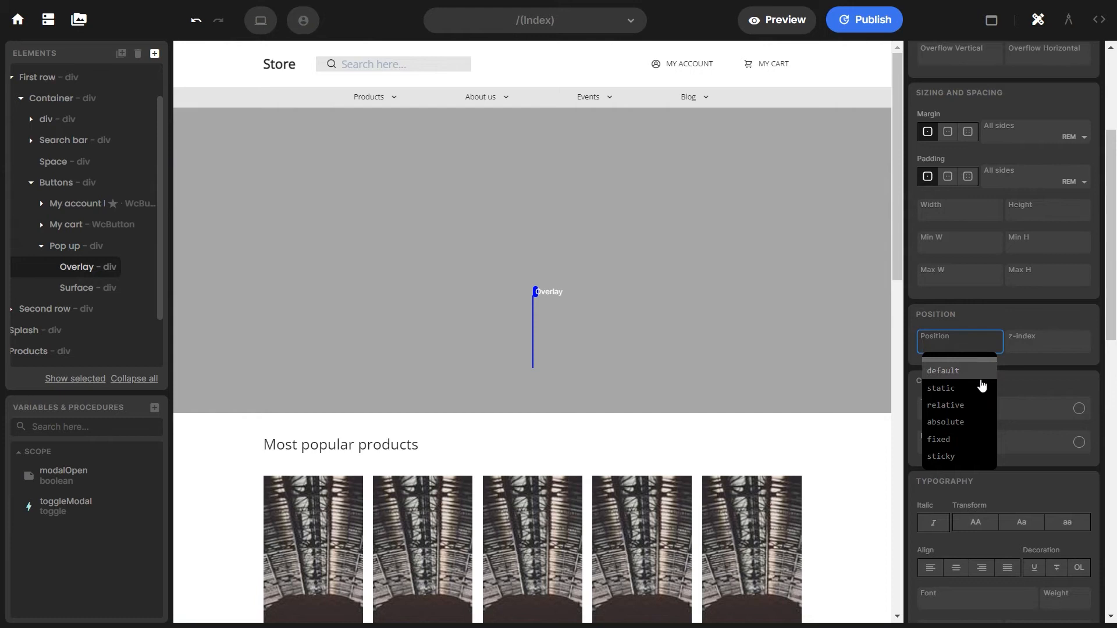
click(971, 440)
click(938, 382)
text(0)
key(Tab)
text(0)
key(Tab)
text(0)
key(Tab)
text(0)
Step: Give the Overlay div a black background at 0.23 opacity
click(1079, 475)
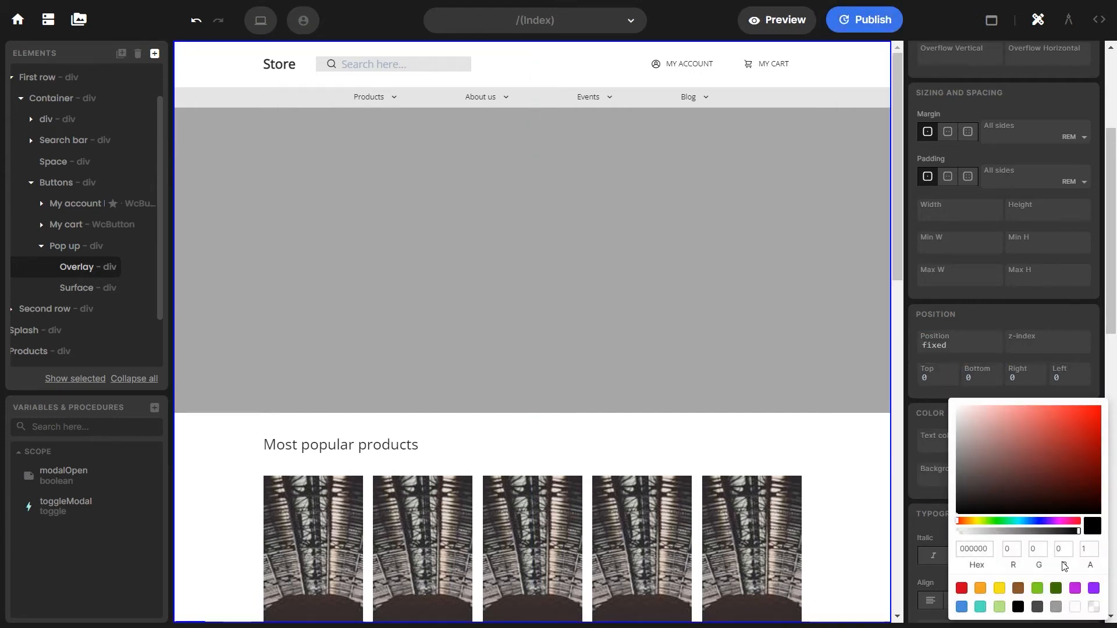
click(1018, 607)
click(990, 532)
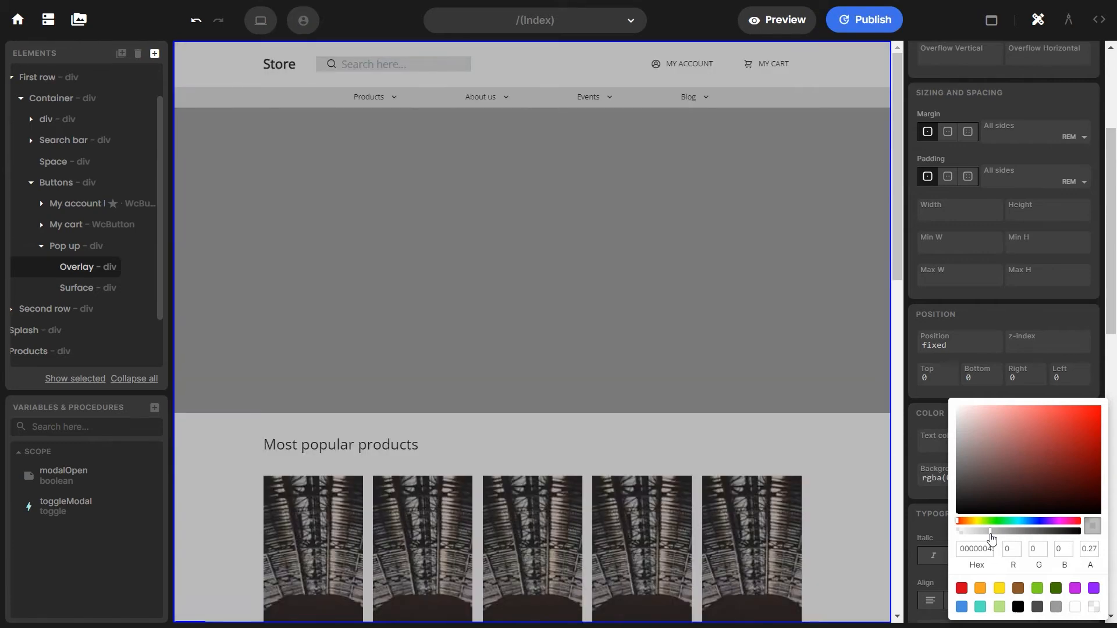
click(996, 532)
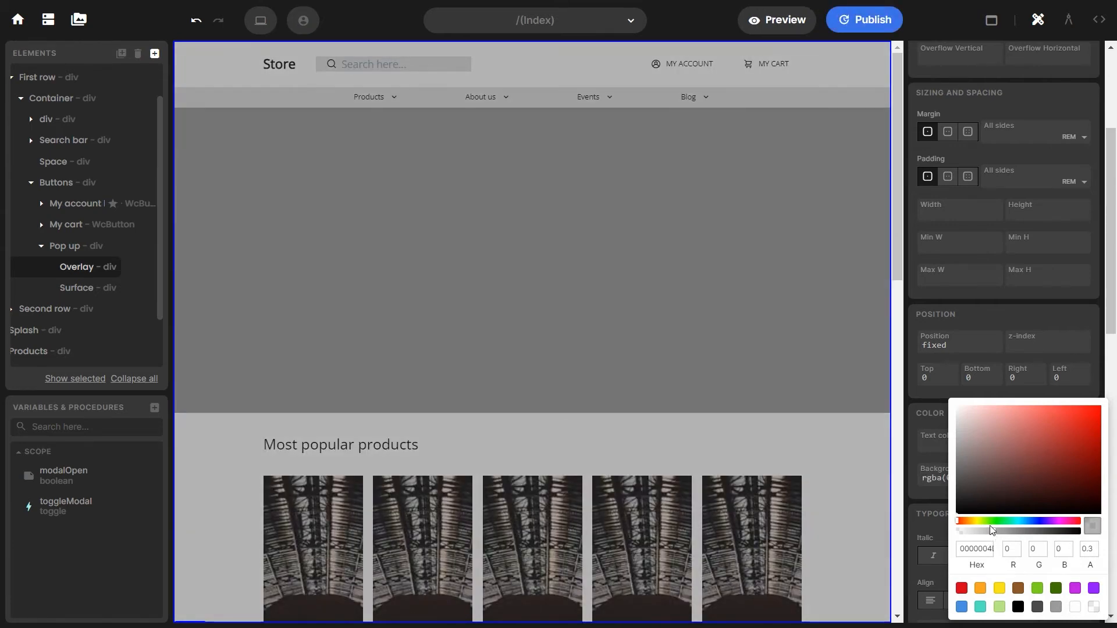
click(985, 531)
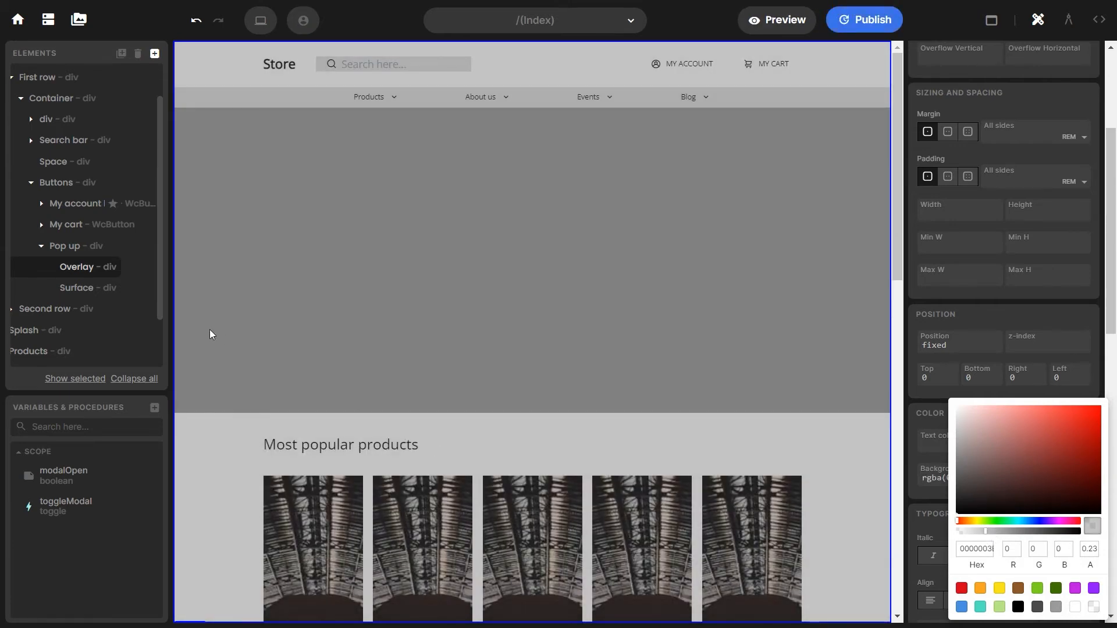
Step: Set the Surface div's width and height to 25 rem each
click(87, 299)
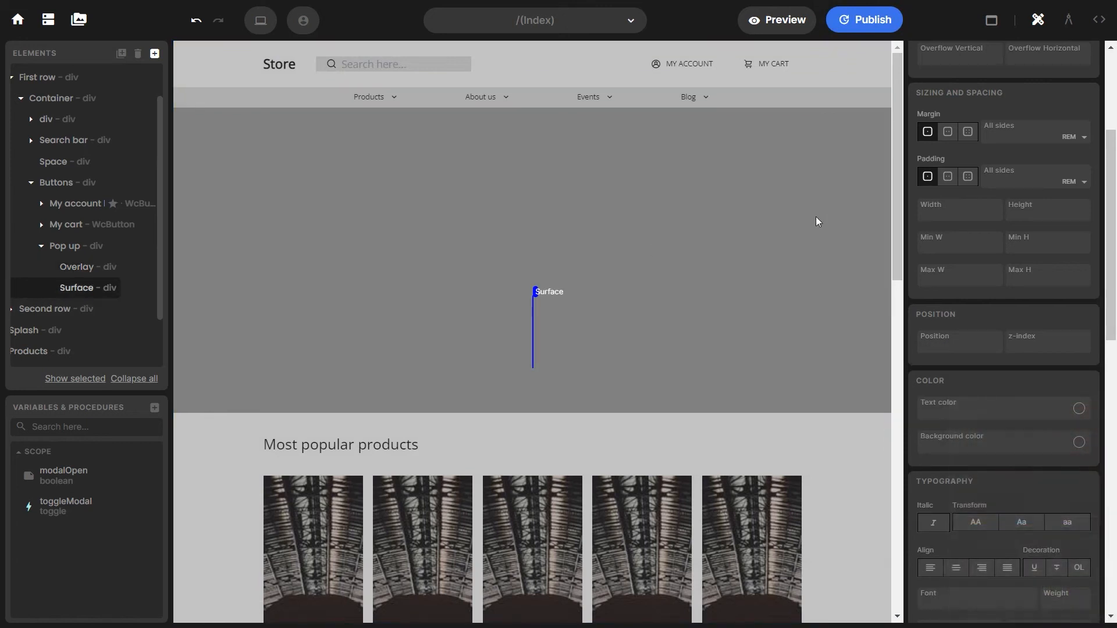
click(948, 213)
text(25)
click(1028, 213)
text(25)
key(Return)
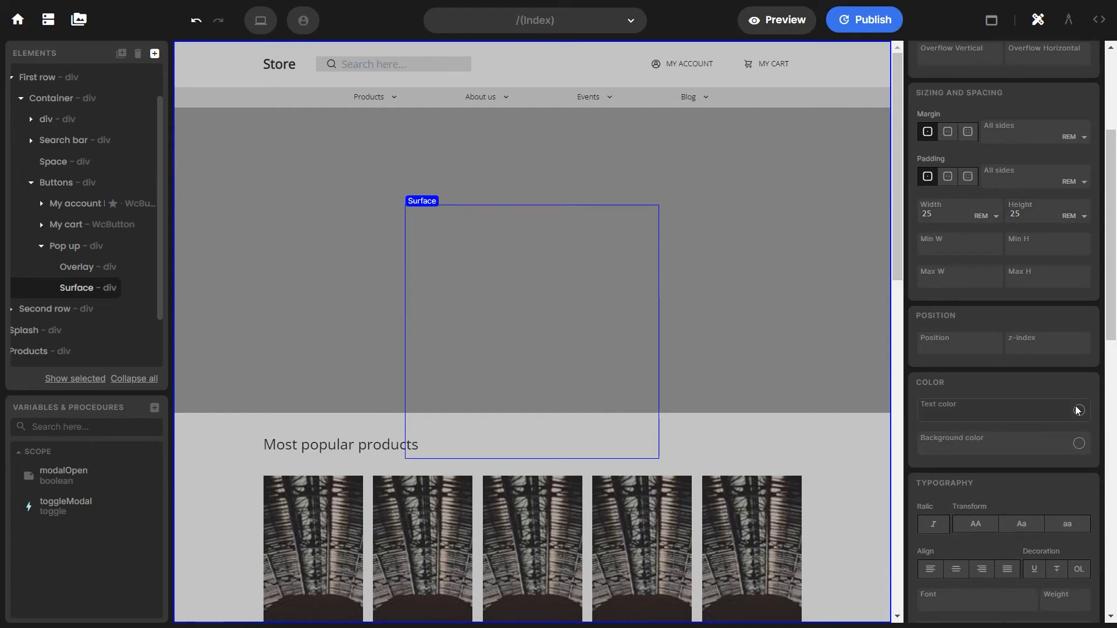
Step: Give the Surface div a white #FFFFFF background and set its position to absolute
click(1079, 444)
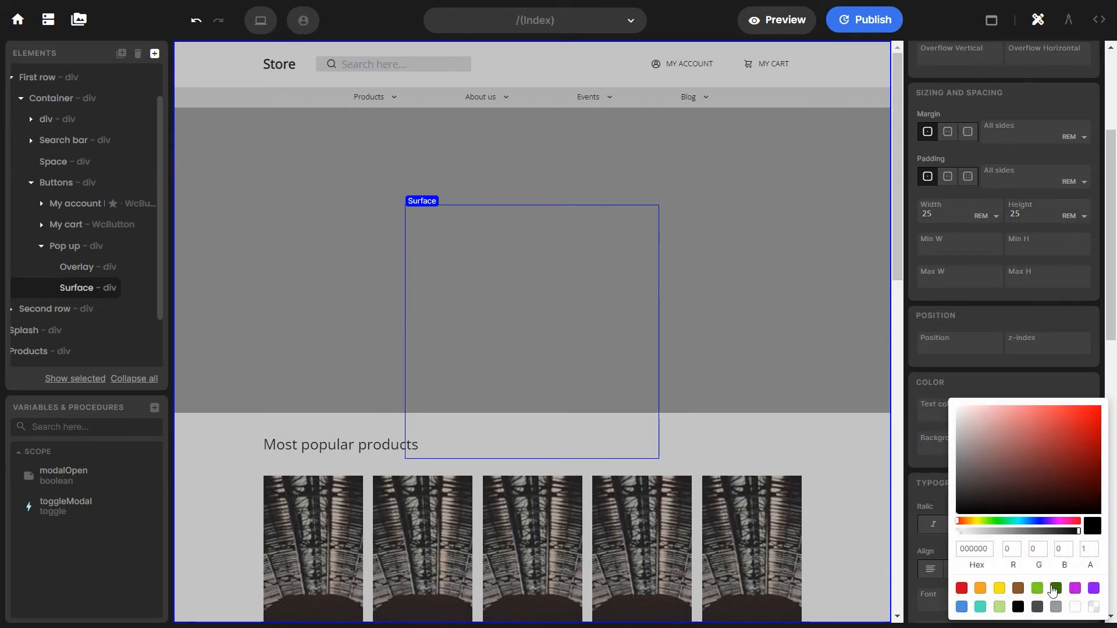
click(1075, 608)
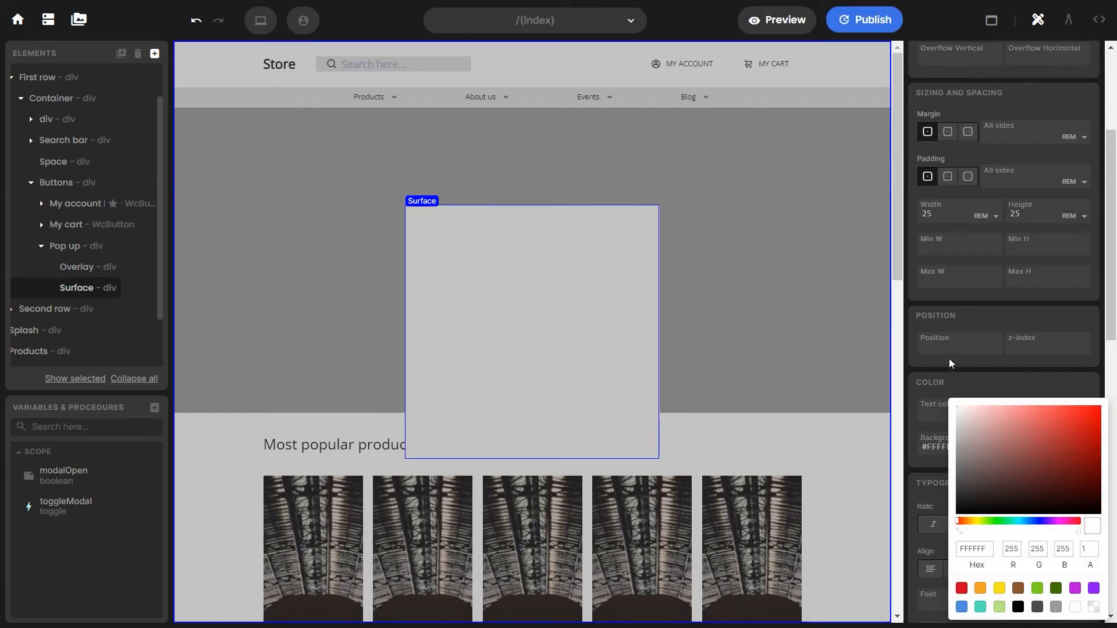
click(957, 345)
click(955, 420)
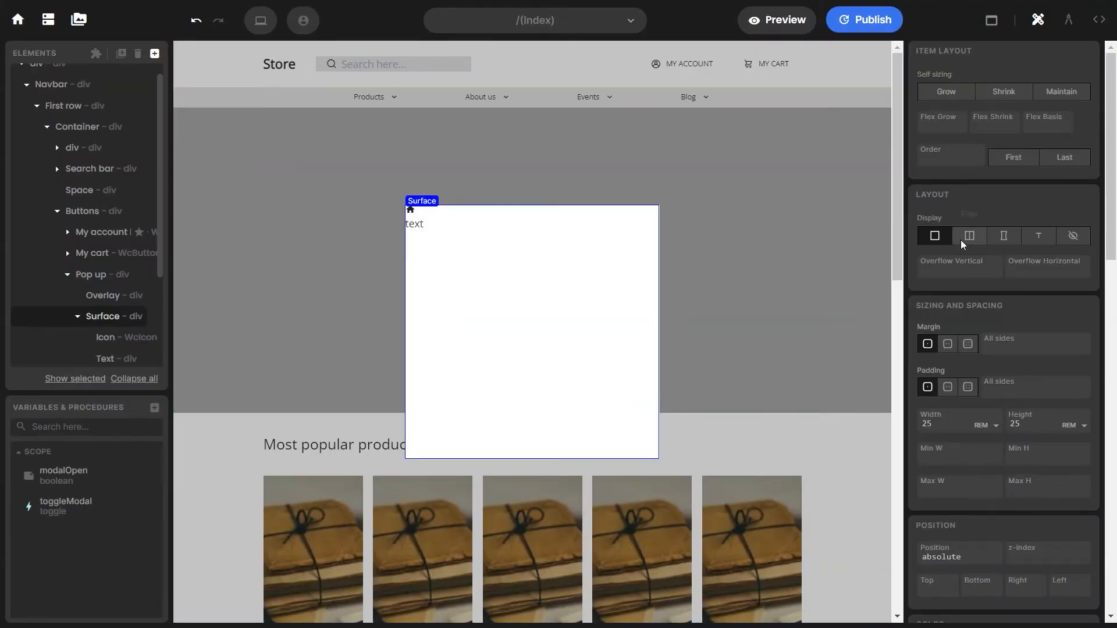
Step: Give the Surface div a horizontal flex layout with Justify and Align both set to center
click(969, 238)
click(1032, 308)
click(1030, 354)
click(1035, 343)
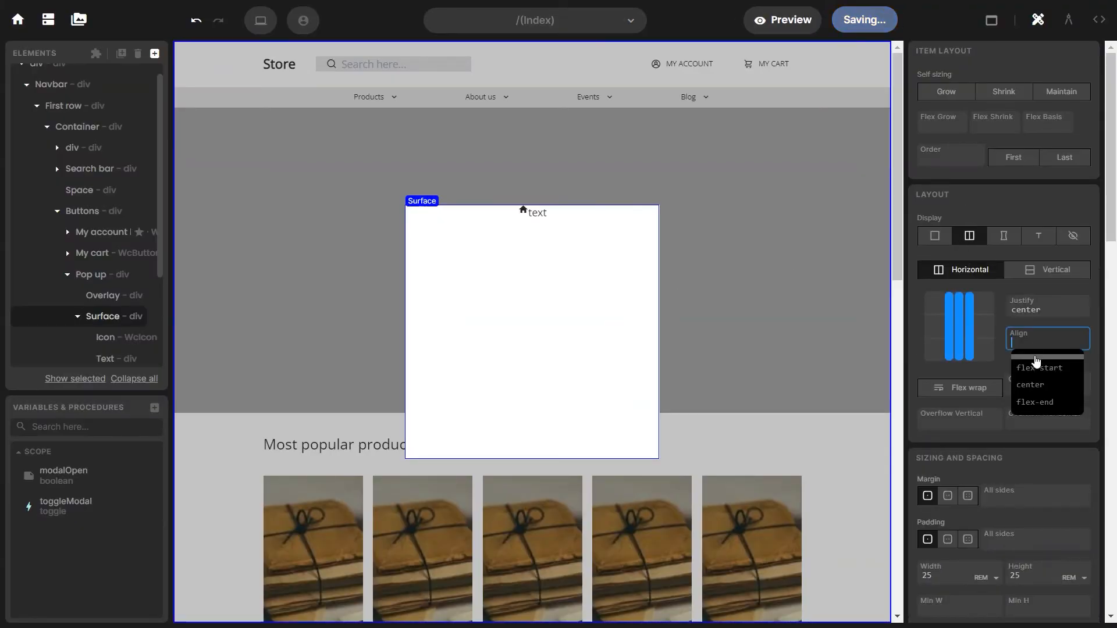
click(1035, 384)
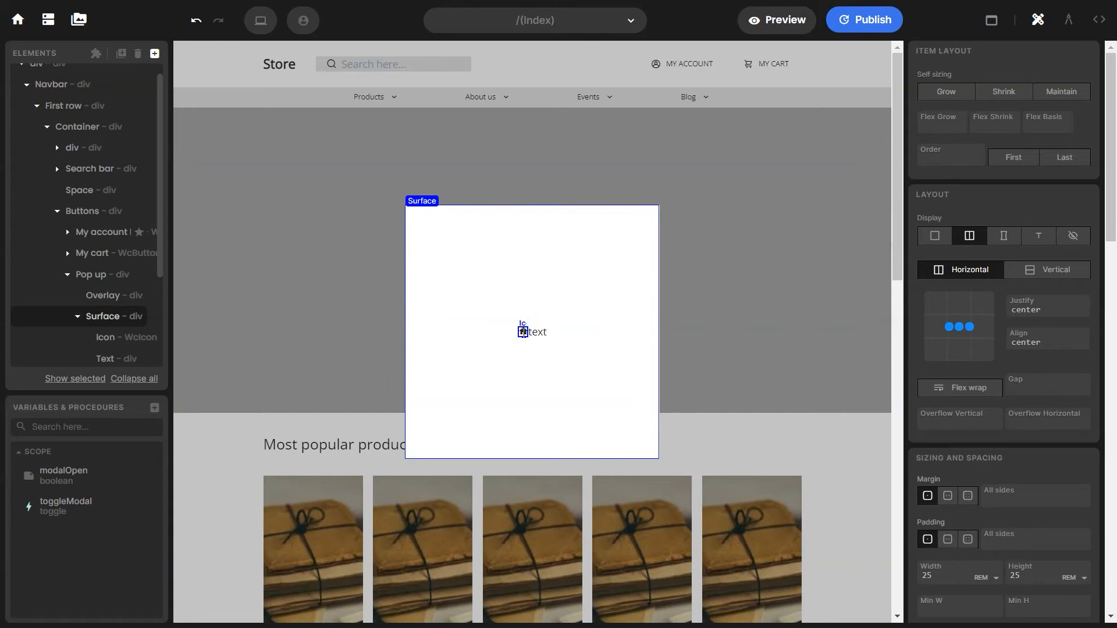
Step: Change the icon inside Surface to the multiply icon from the unicons library
click(523, 331)
click(1068, 19)
click(1005, 78)
click(979, 123)
click(975, 114)
text(multiply)
key(Return)
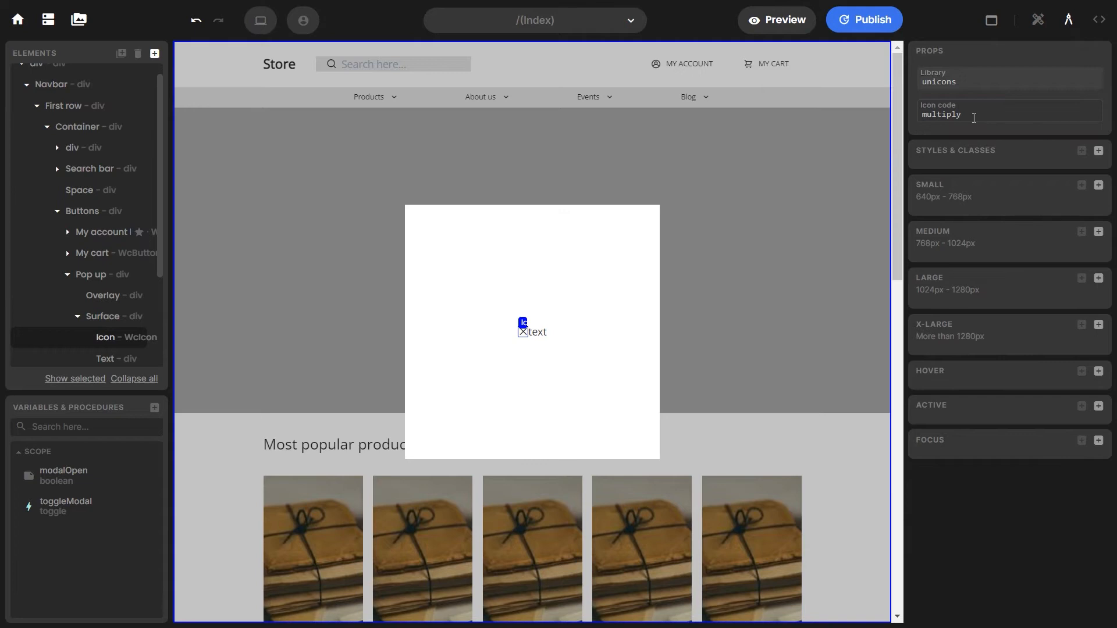
Step: Set the Surface icon's position to absolute with top and right offsets of 0
click(1038, 23)
scroll(989, 291, down, 3)
click(957, 374)
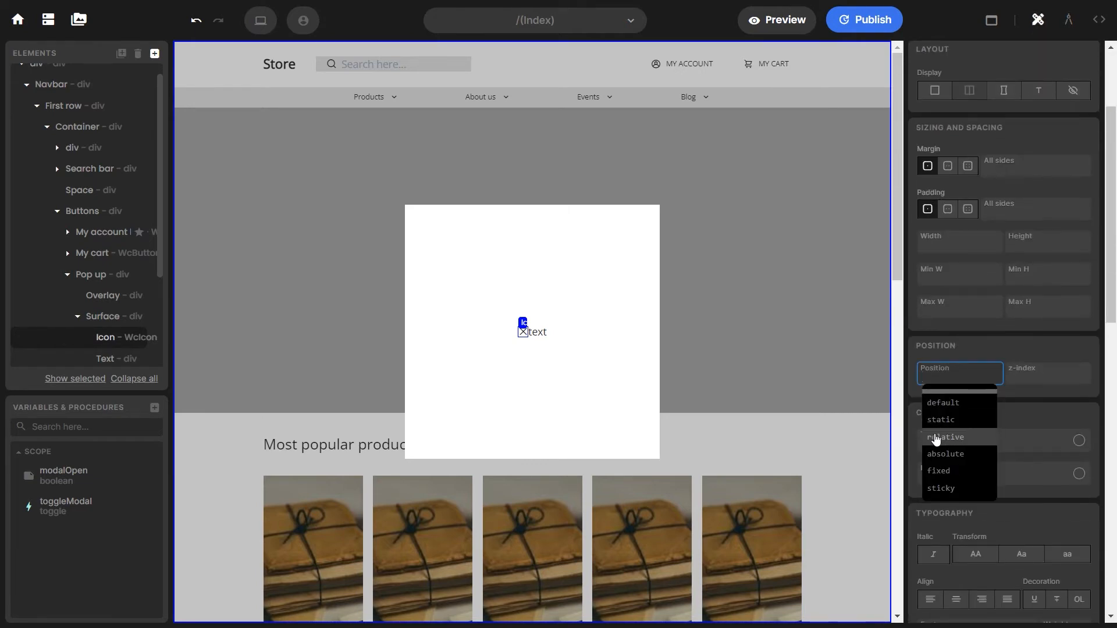
click(945, 454)
click(936, 408)
text(0)
click(1022, 409)
text(0)
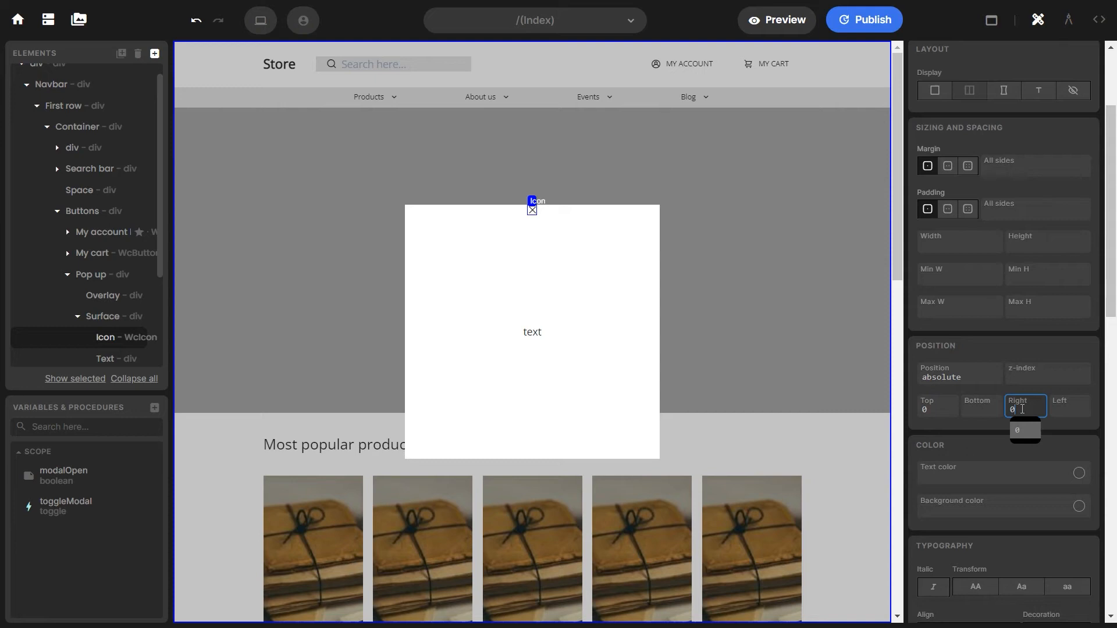
Step: Set the icon's margin on all sides to 1 rem
click(992, 169)
text(1re)
key(Return)
Step: Replace the text inside Surface with "Lorem ipsum sit amet."
click(540, 334)
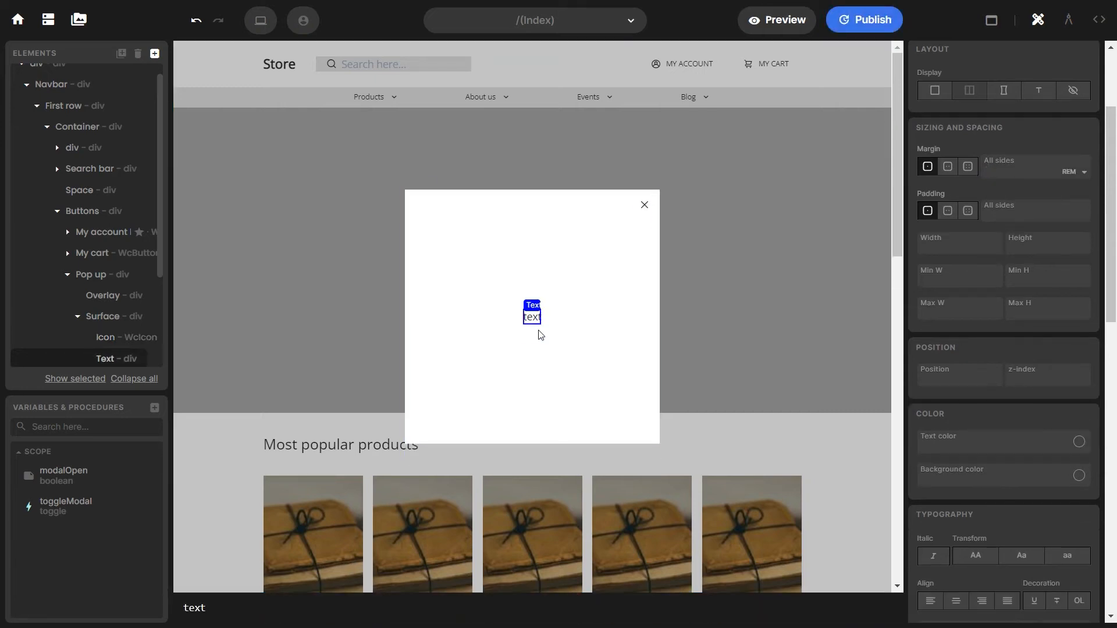
double_click(209, 609)
text(Lorem ipsum sit amet.)
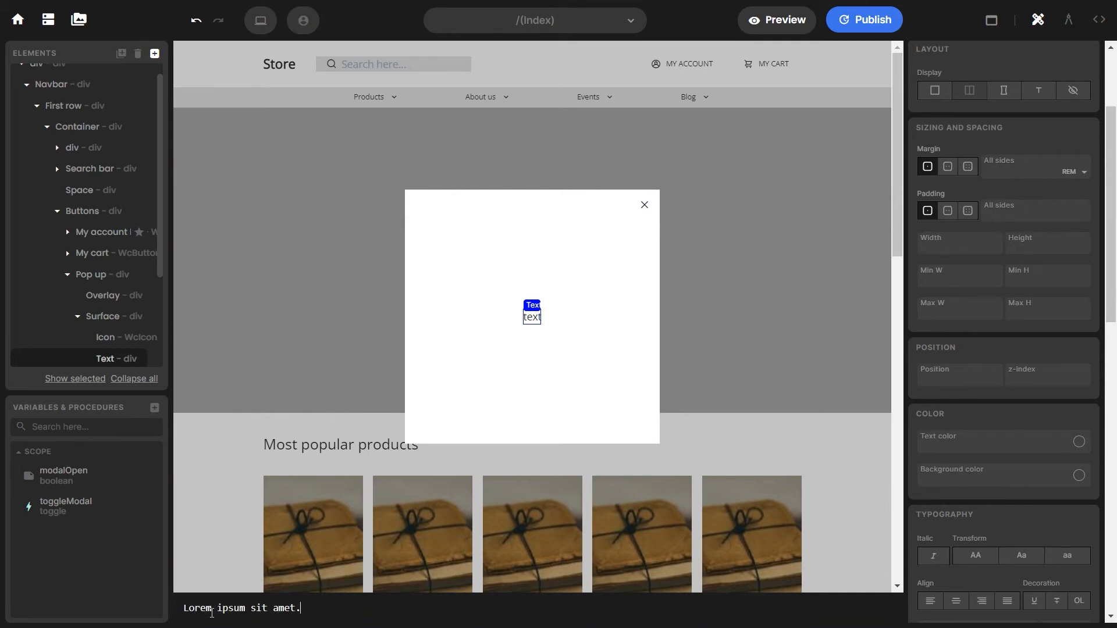
Step: Set the font size of the text inside Surface to 16 px
scroll(992, 564, down, 5)
click(969, 490)
double_click(969, 490)
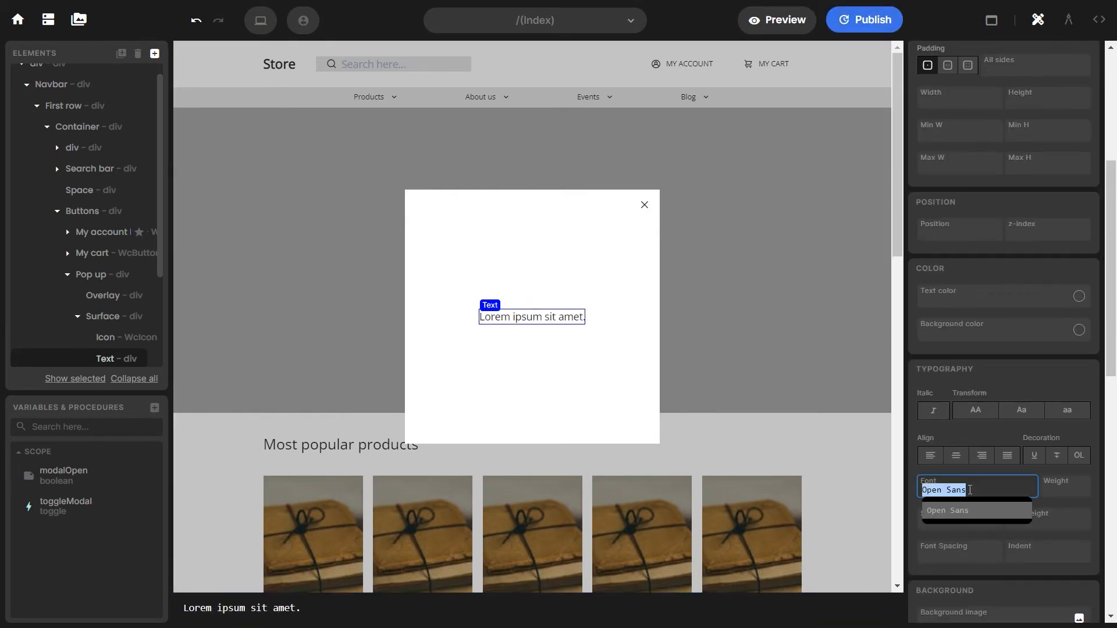
click(960, 520)
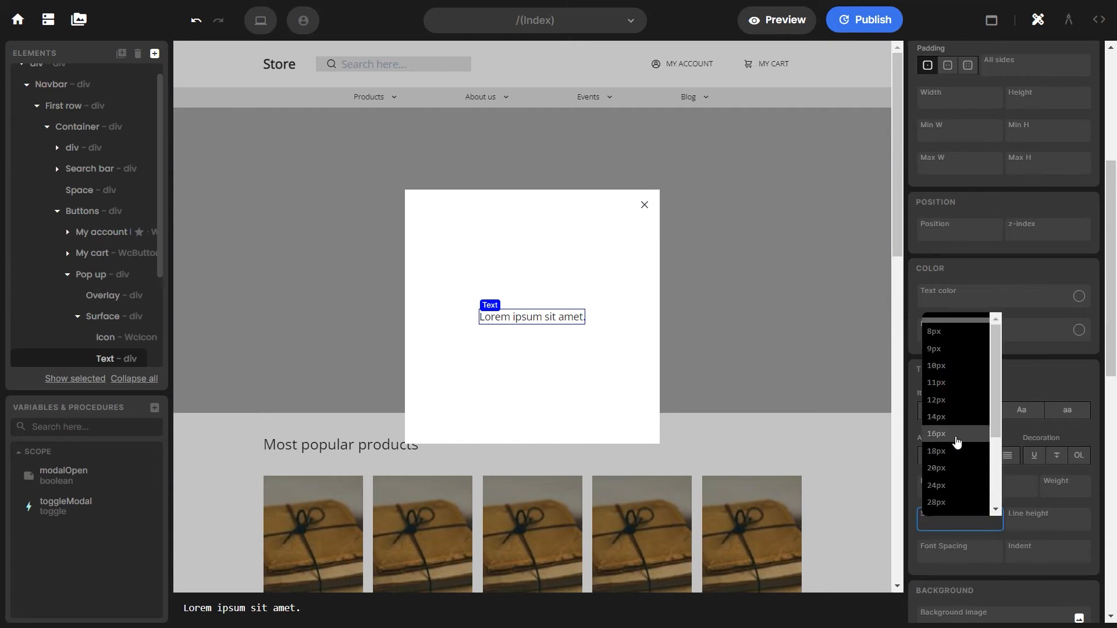
click(957, 442)
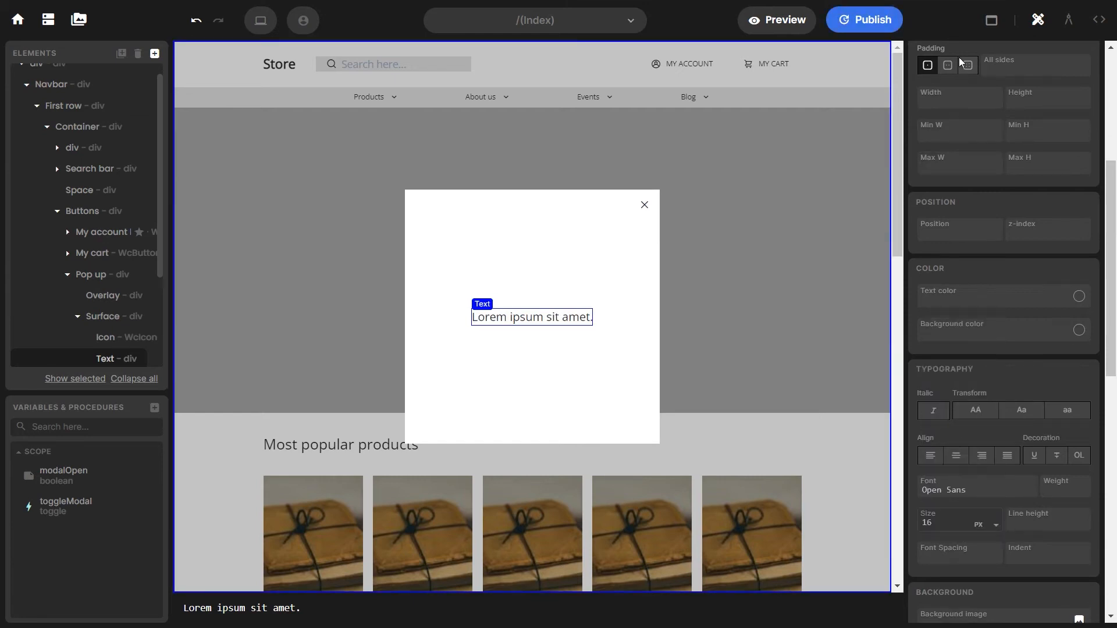
Step: Create and save a Scope Boolean variable named popupOpen with the initial value false
click(992, 20)
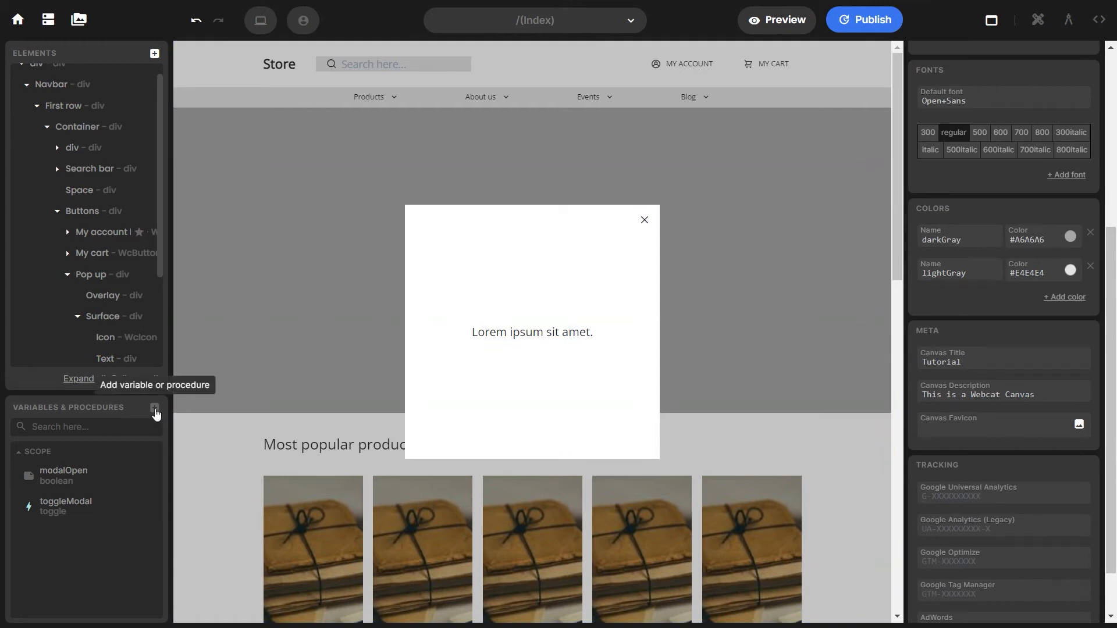
click(155, 408)
click(214, 412)
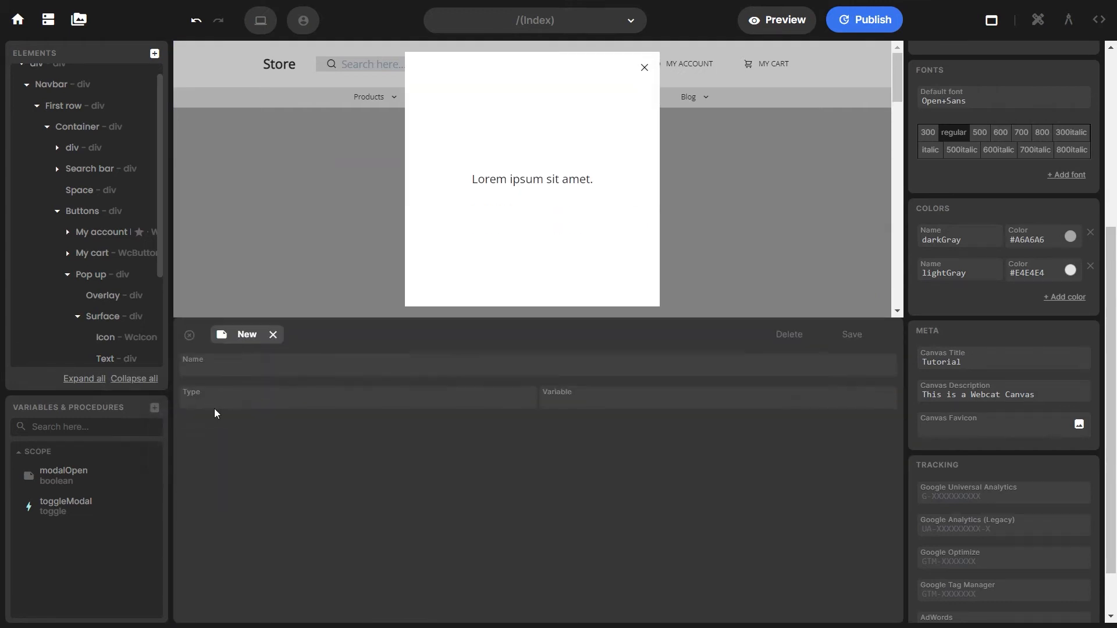
click(214, 396)
click(220, 430)
click(568, 399)
click(577, 456)
click(320, 368)
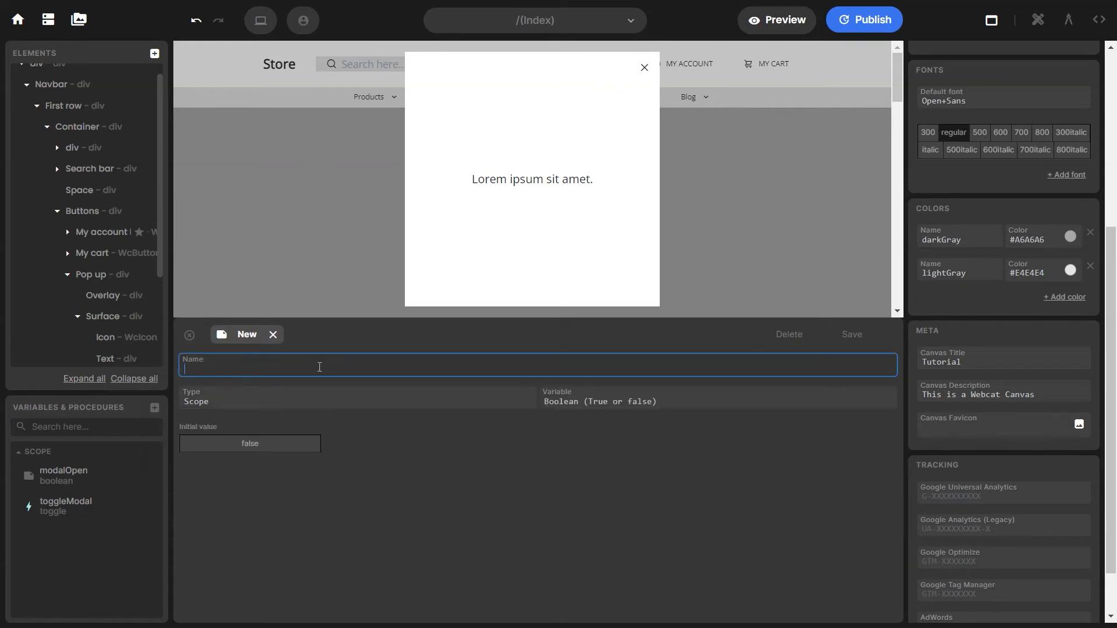
text(pop)
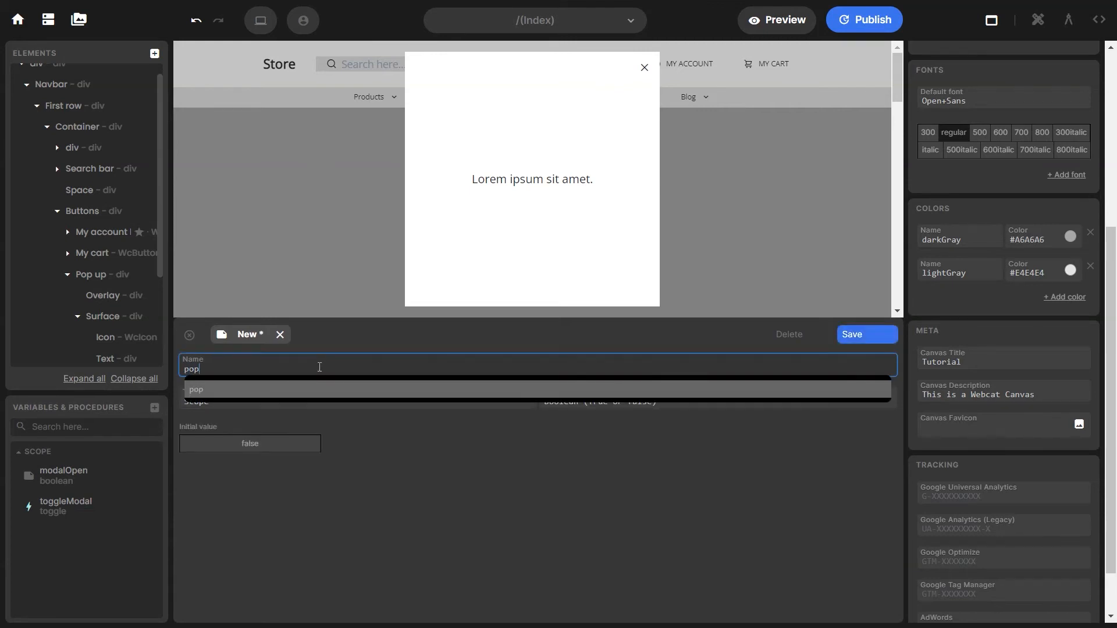
text(upOpen)
key(Return)
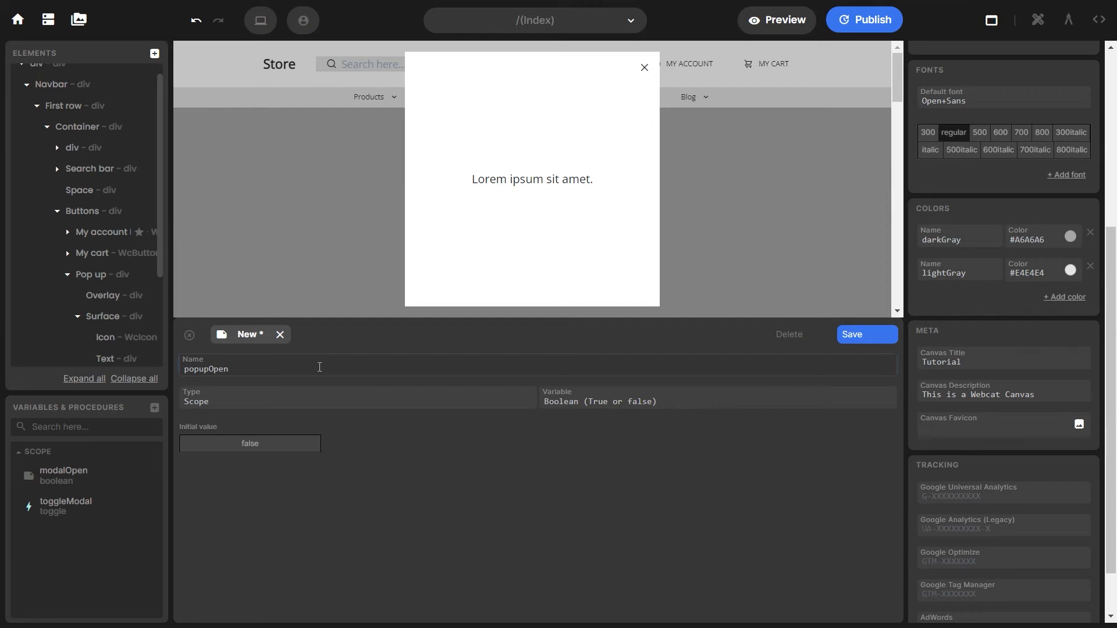
click(853, 337)
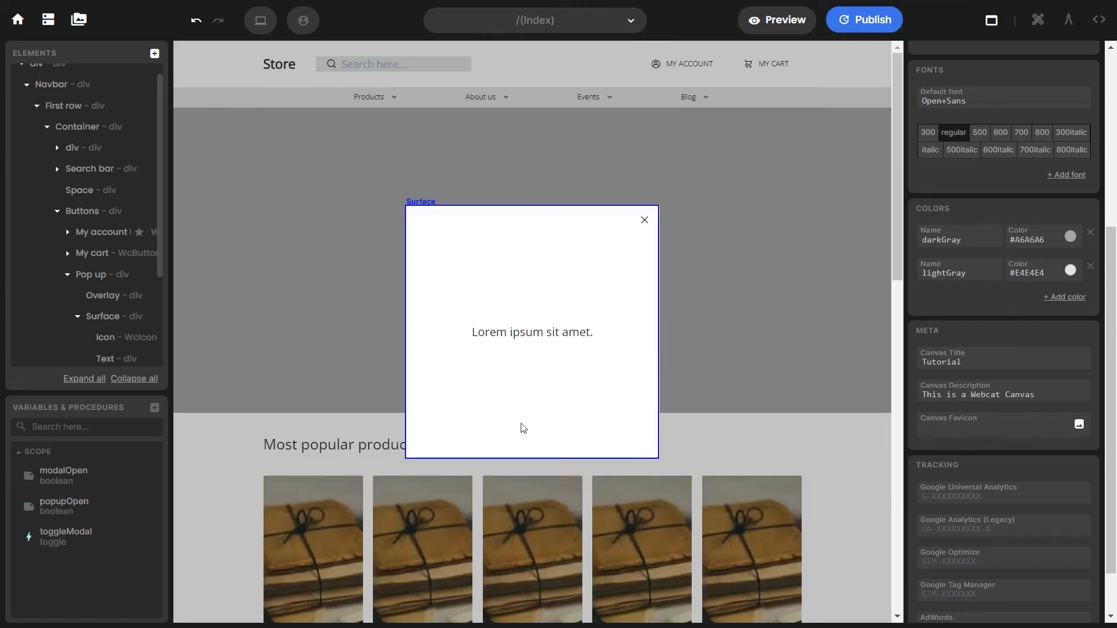
Step: Create and save a Scope procedure named togglePopup that toggles the popupOpen variable between true and false
click(155, 407)
click(205, 435)
click(212, 401)
click(220, 426)
click(604, 401)
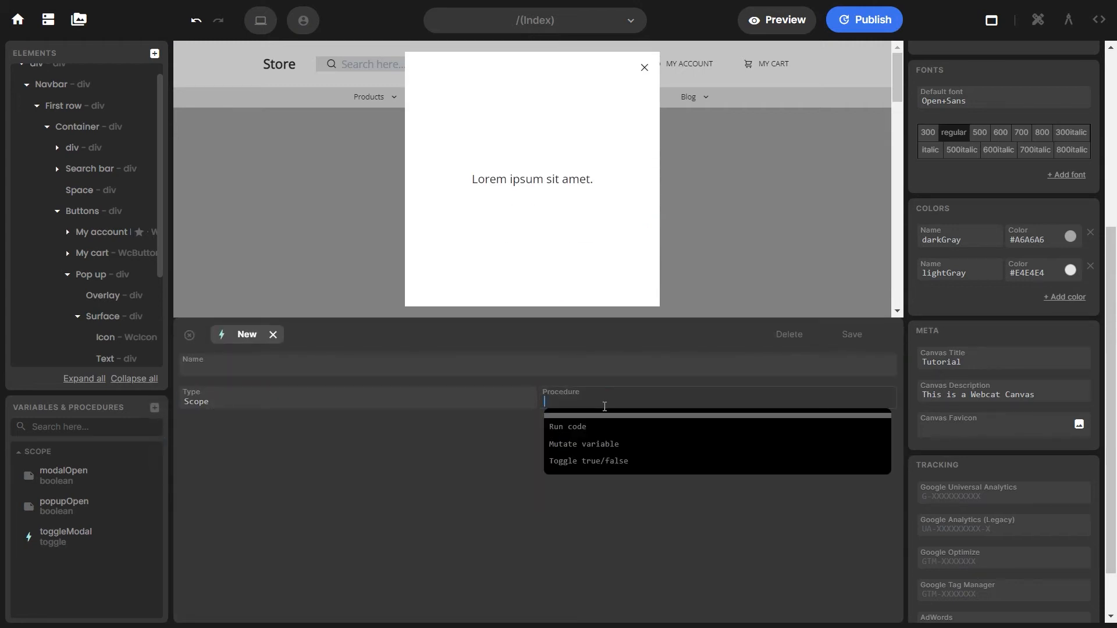
click(602, 464)
click(219, 434)
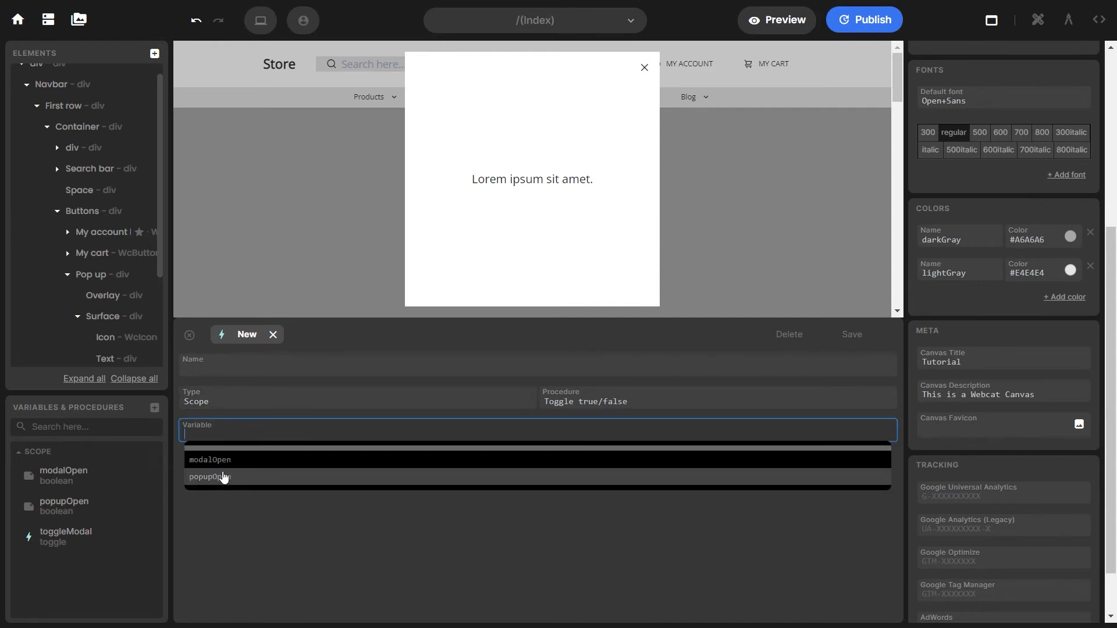
click(223, 477)
click(224, 374)
text(togglePopup)
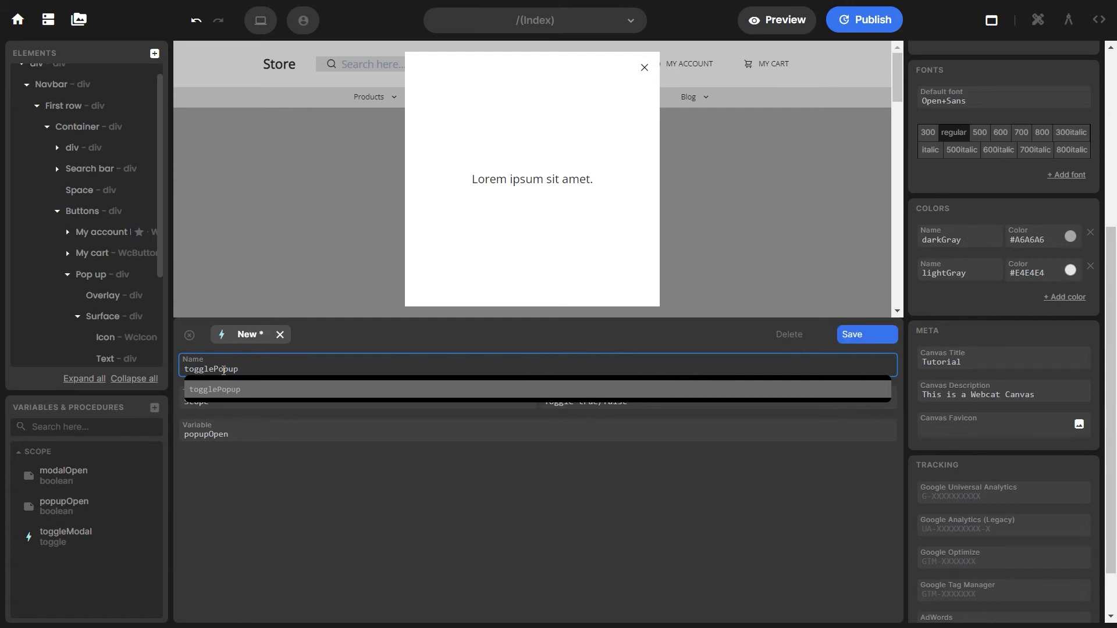
click(852, 342)
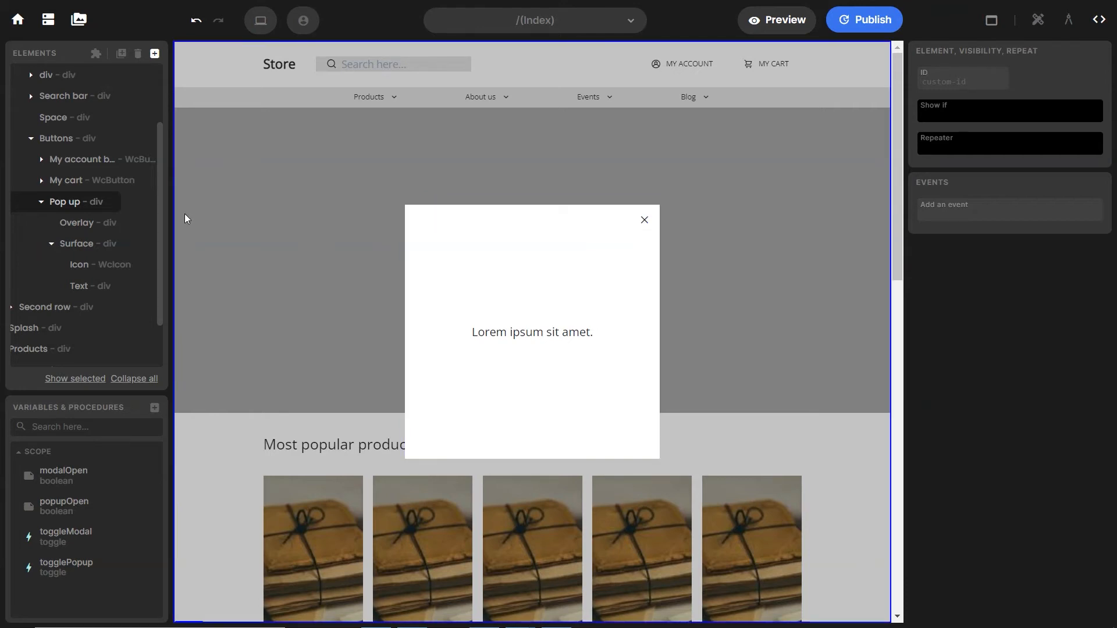
Step: Add a click event to the Overlay div that runs the togglePopup procedure
click(118, 224)
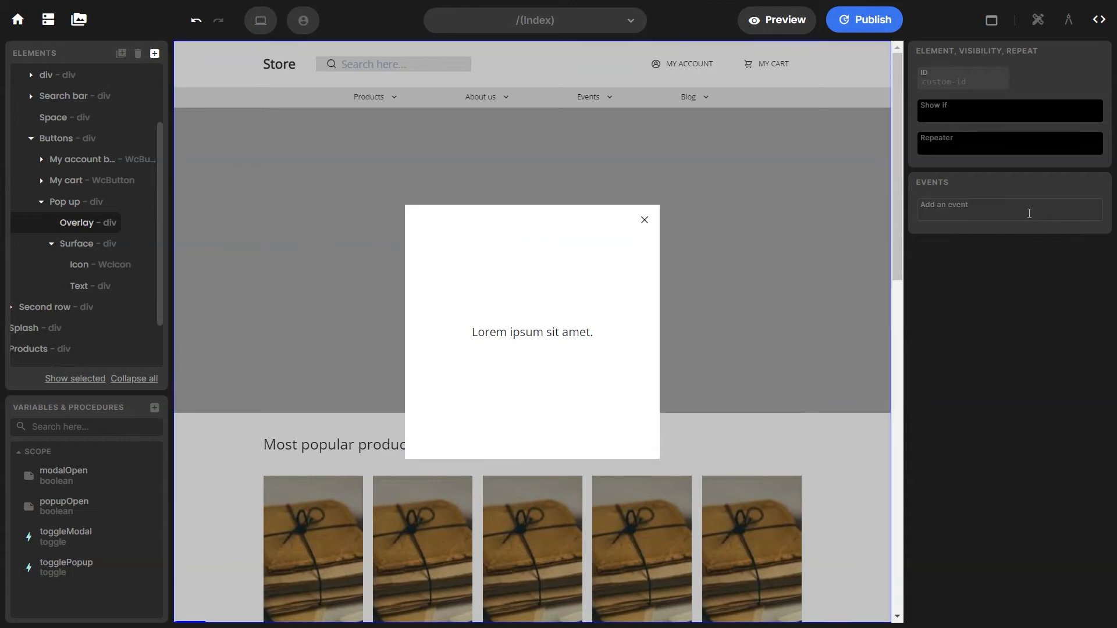
click(1027, 210)
click(1017, 243)
click(984, 301)
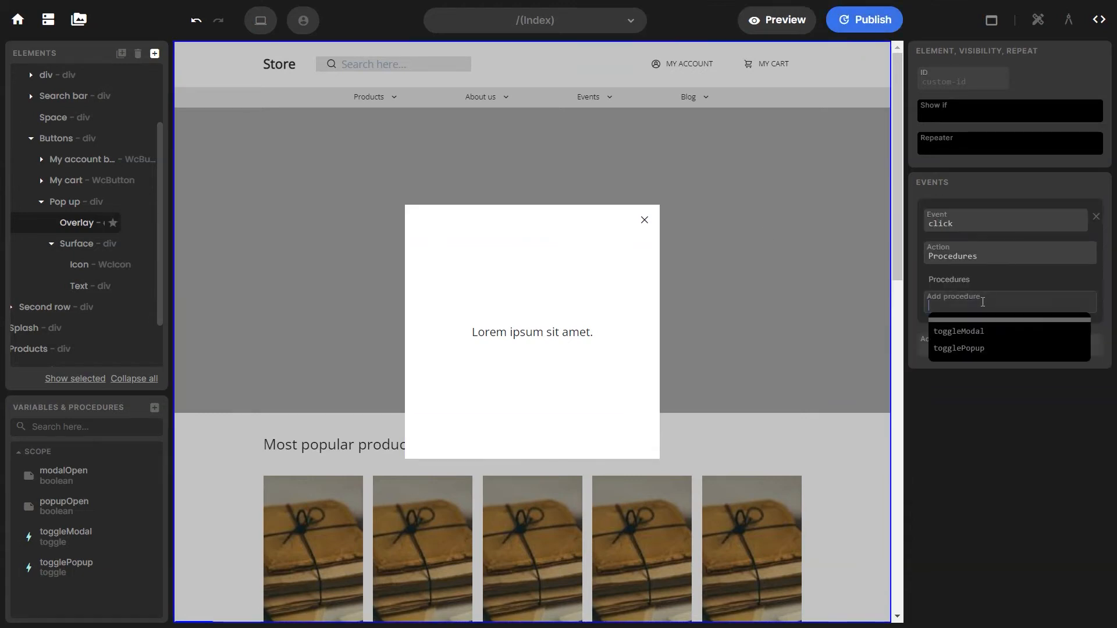
click(984, 347)
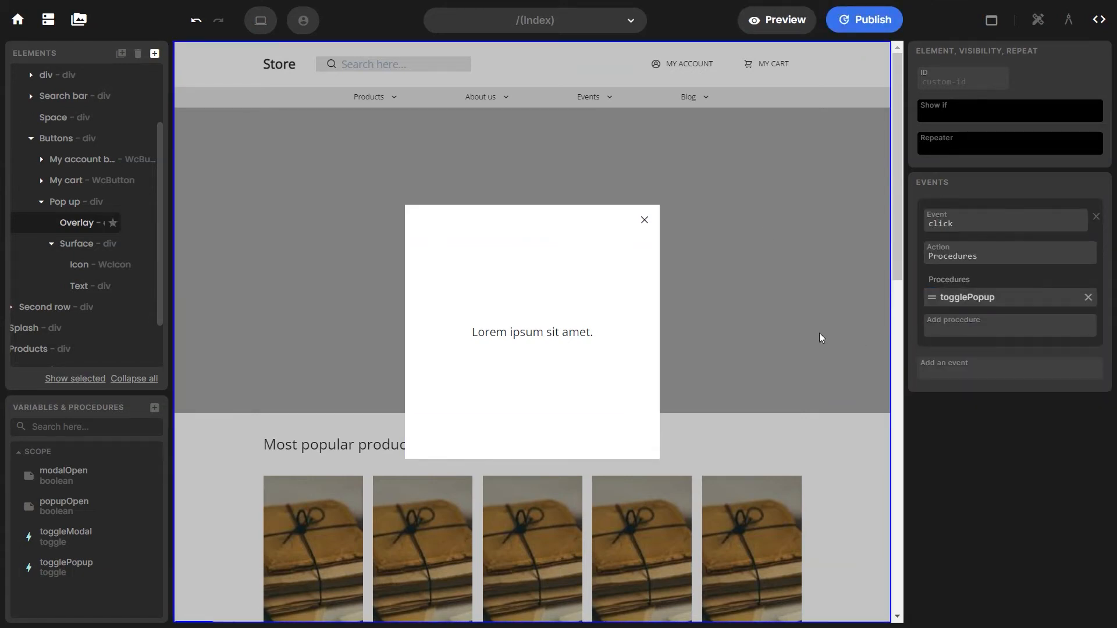
Step: Add a click event to the pop-up's close icon that runs the togglePopup procedure
click(643, 221)
click(973, 211)
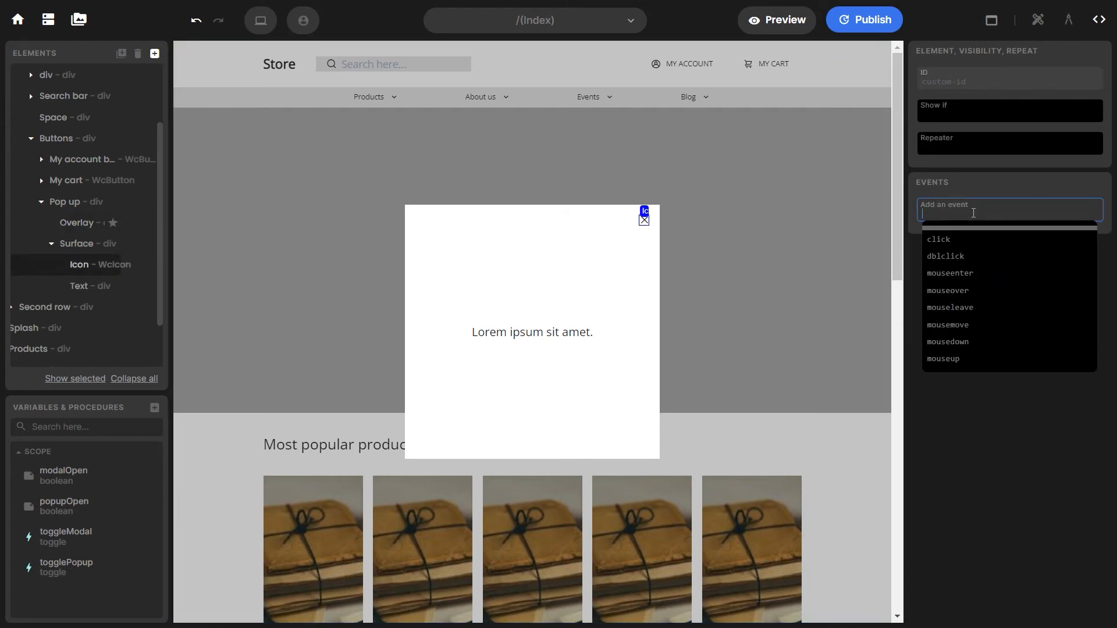
click(972, 241)
click(968, 307)
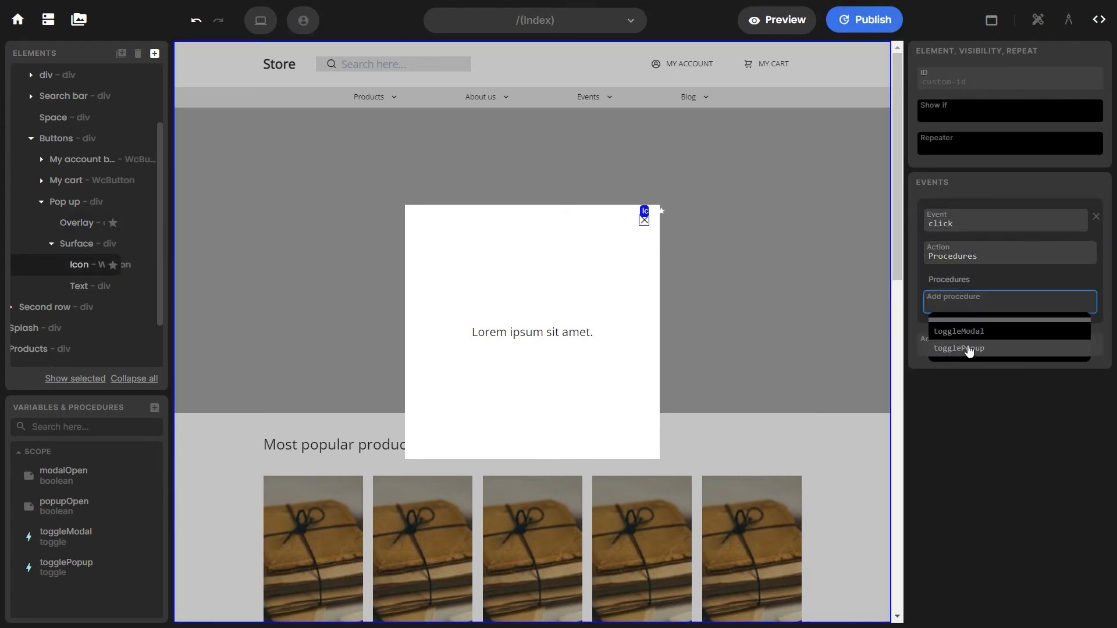
click(968, 349)
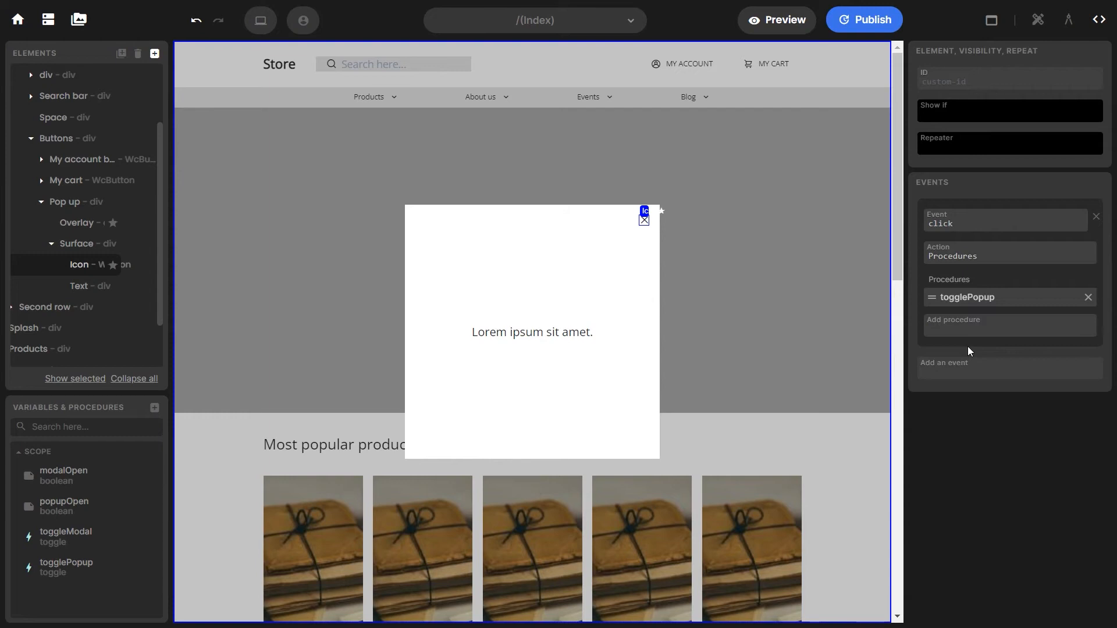
Step: Make the Pop up div show only if popupOpen is true, with a Fade transition
click(102, 206)
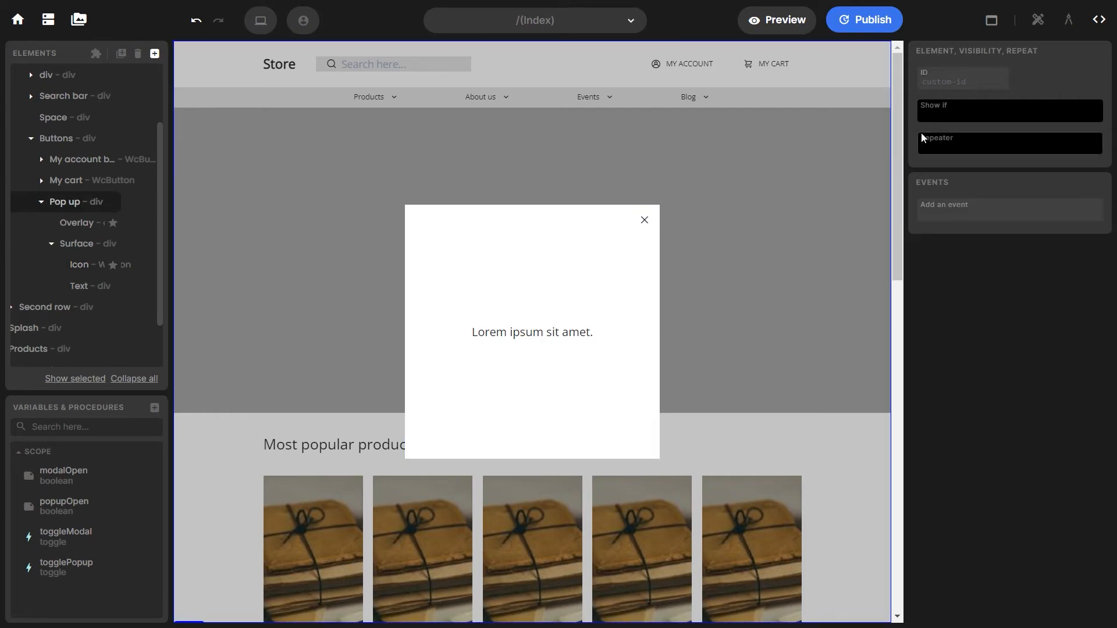
click(939, 118)
click(995, 158)
click(968, 147)
click(954, 173)
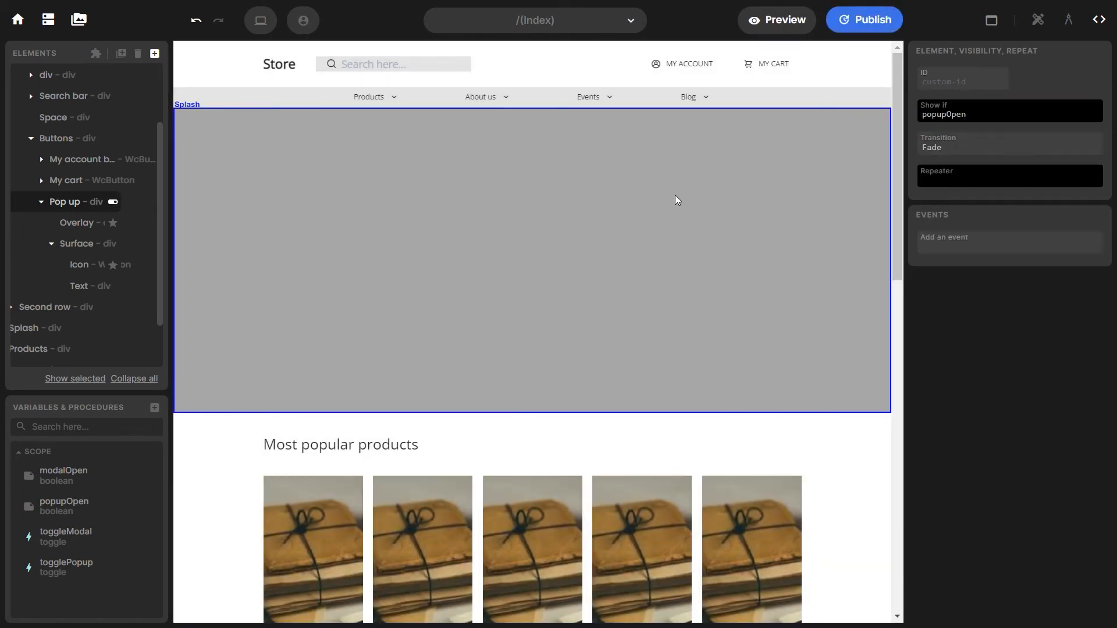
Step: Add a click event to the My account button that runs the togglePopup procedure
click(92, 167)
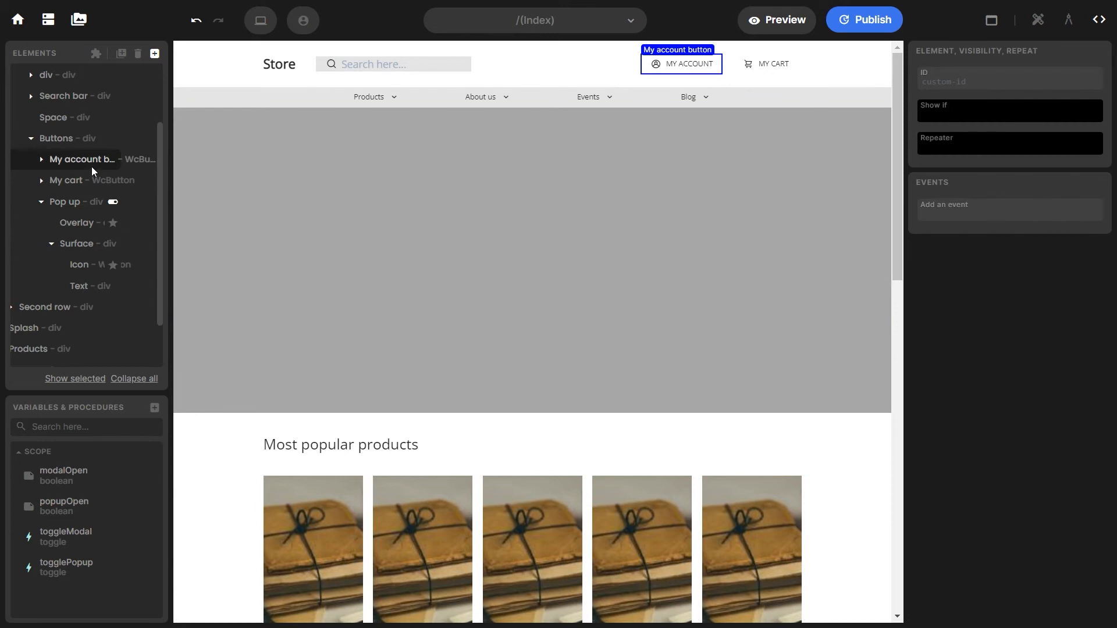
click(922, 210)
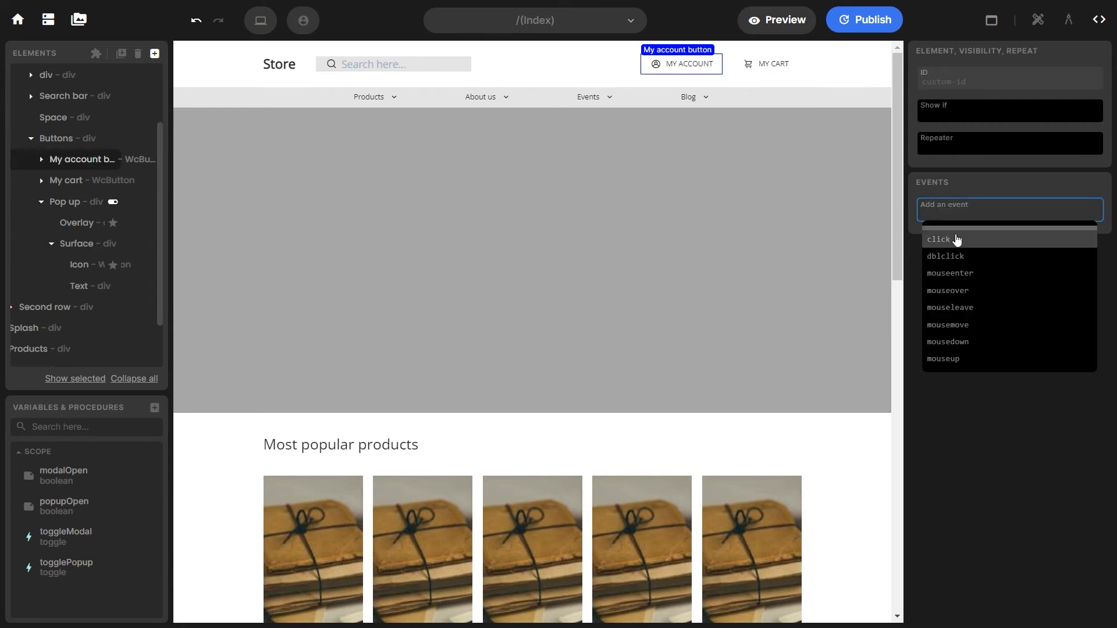
click(954, 241)
click(955, 299)
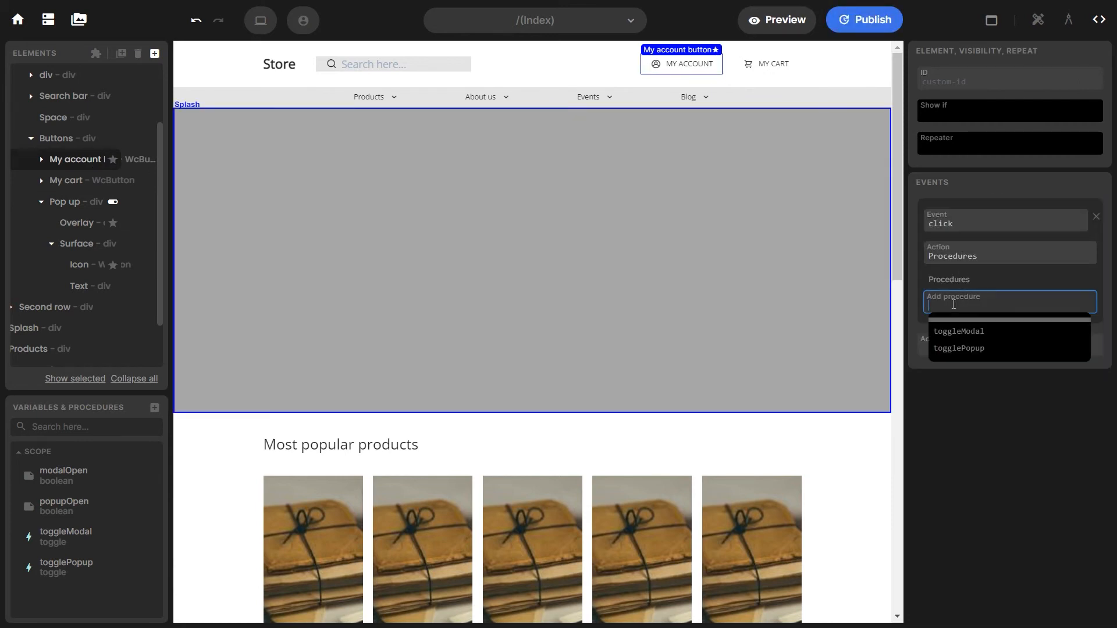
click(953, 348)
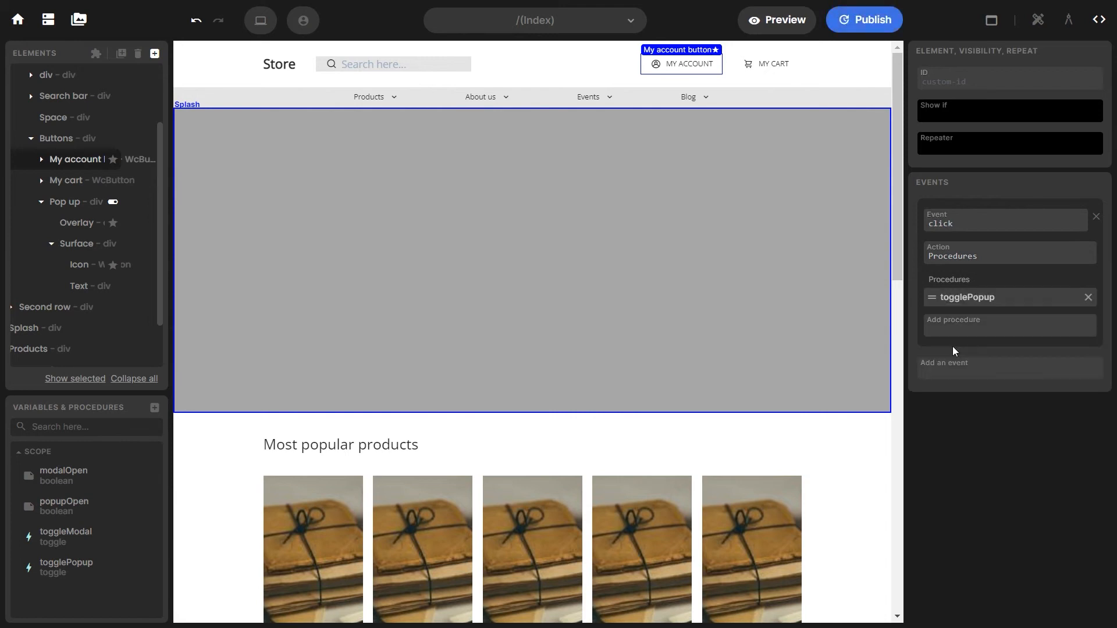
Step: Set the My account button's cursor effect to pointer
click(1037, 19)
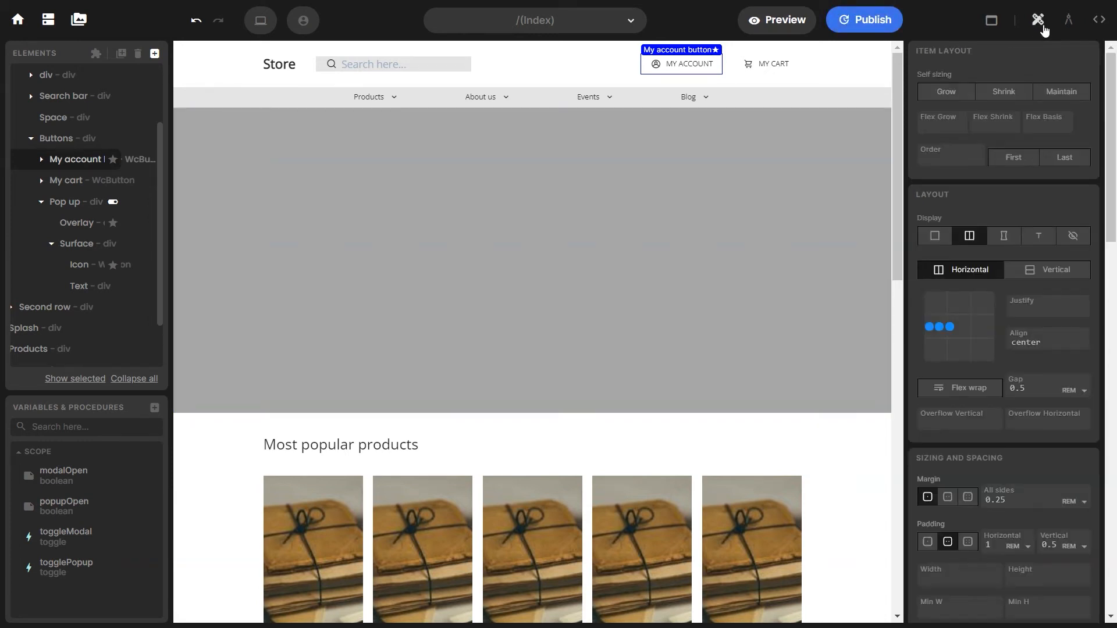
drag(1110, 81, 1111, 453)
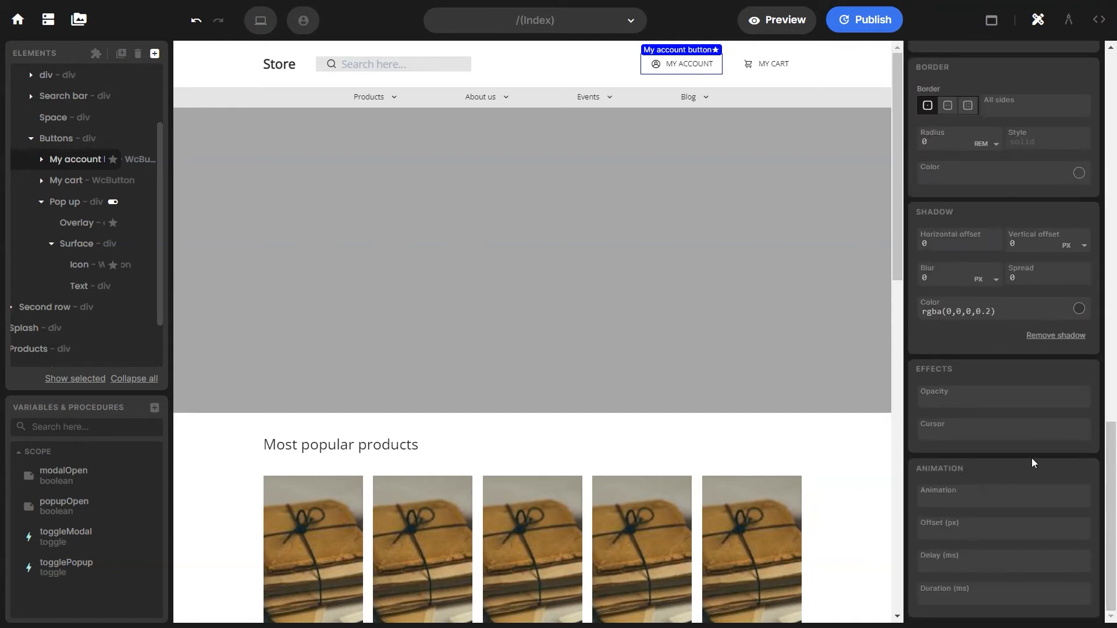
click(992, 437)
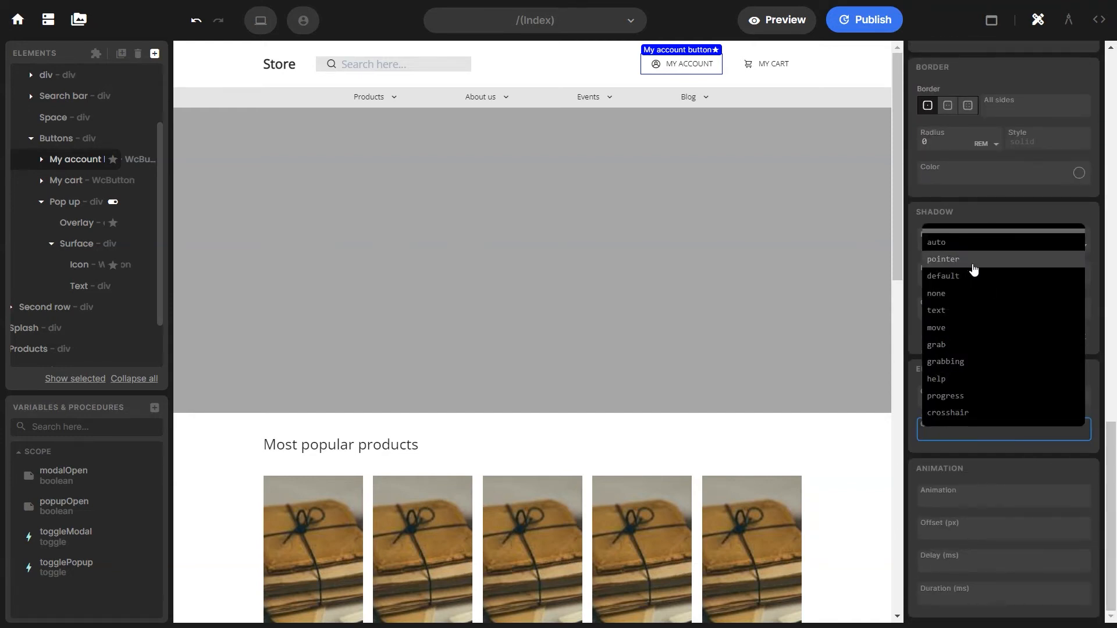
click(970, 267)
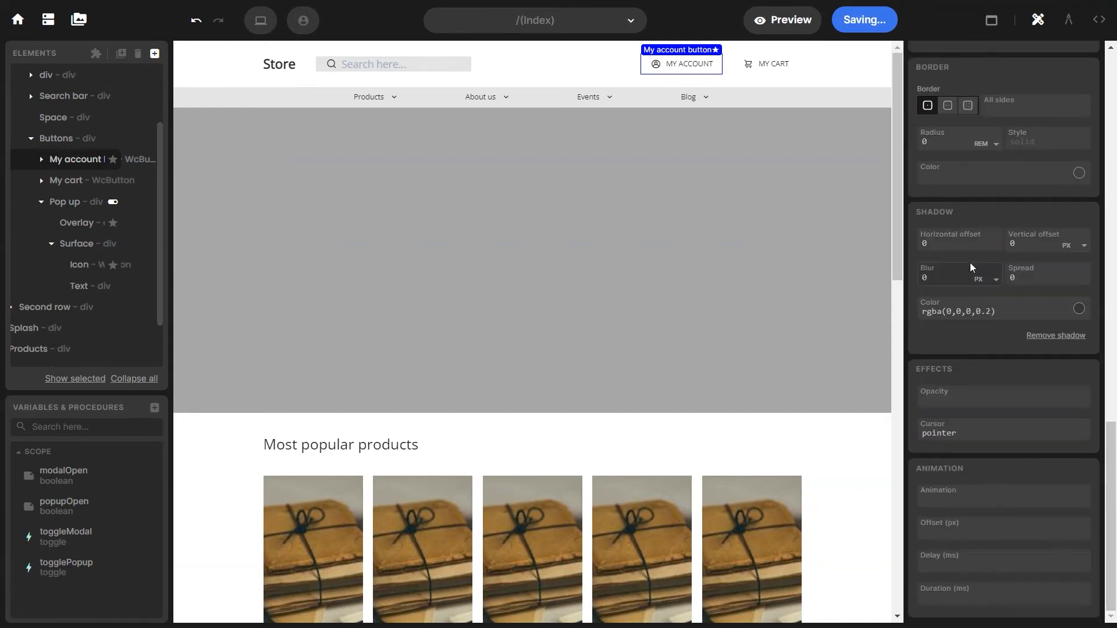
Step: Set the cursor effect to pointer for both the pop-up's close icon and the Overlay div
click(110, 268)
click(944, 429)
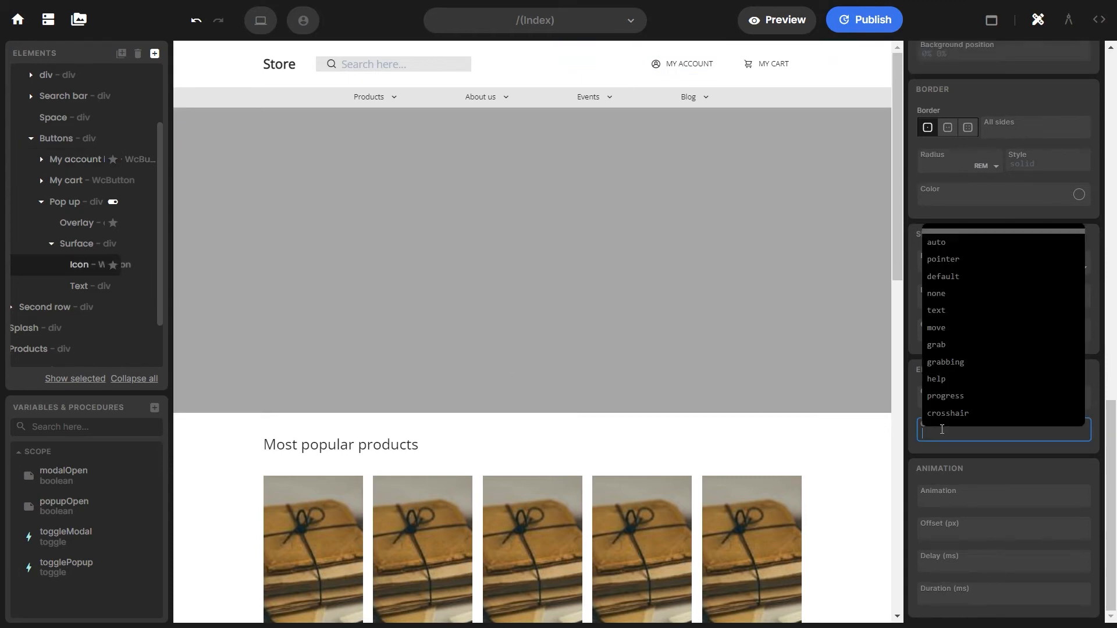
click(951, 261)
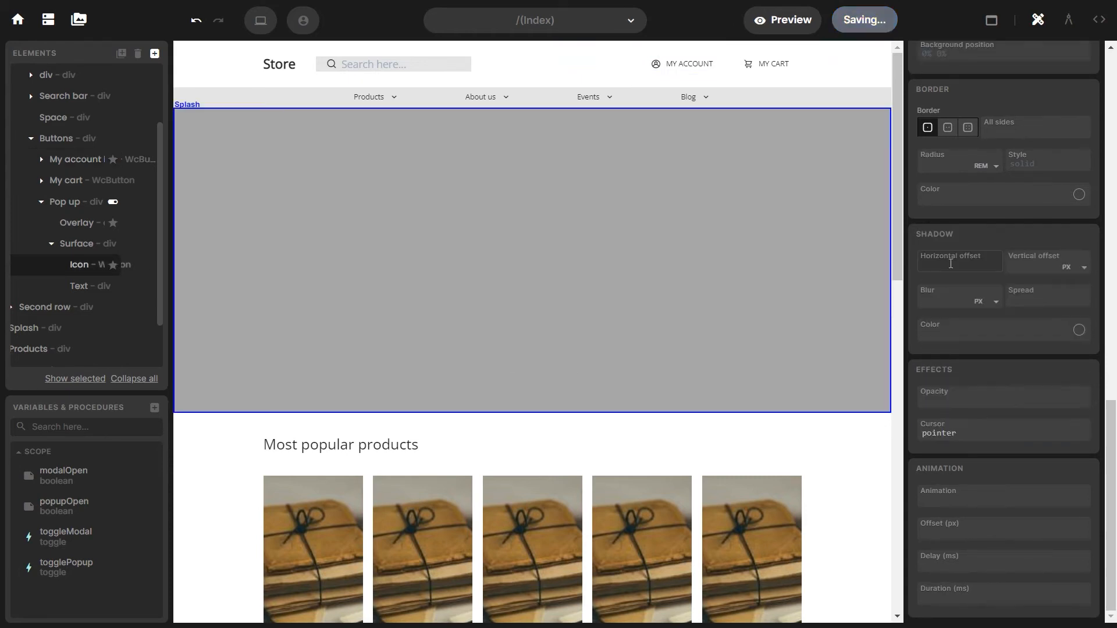
click(110, 227)
click(989, 429)
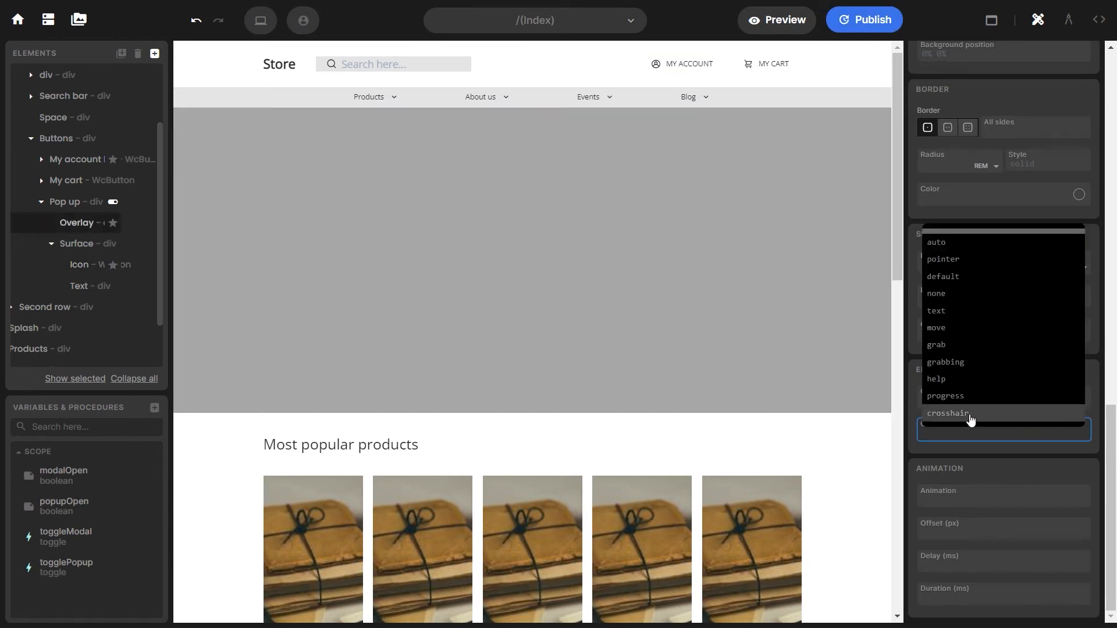
click(950, 260)
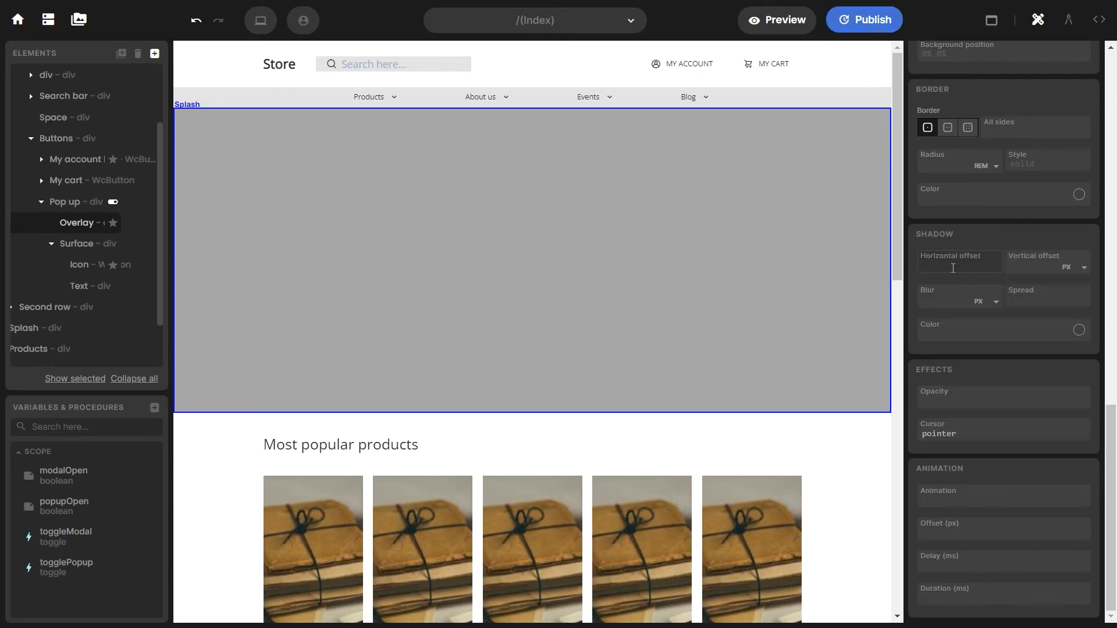
Step: Preview the page and test opening the pop-up from My Account and closing it through the overlay and the close icon
click(801, 26)
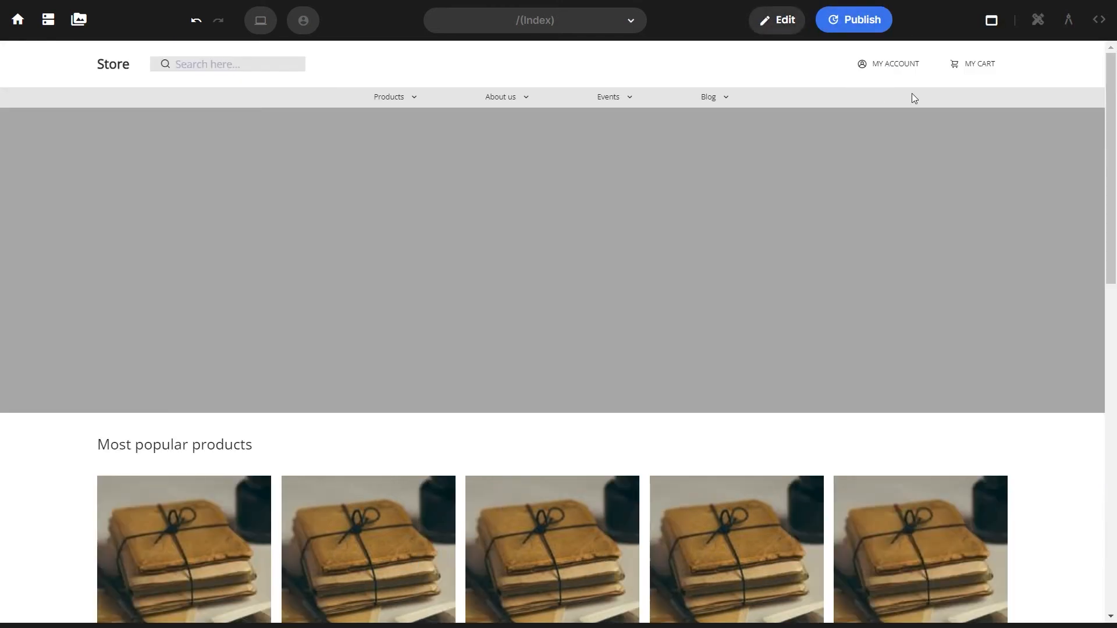
click(914, 69)
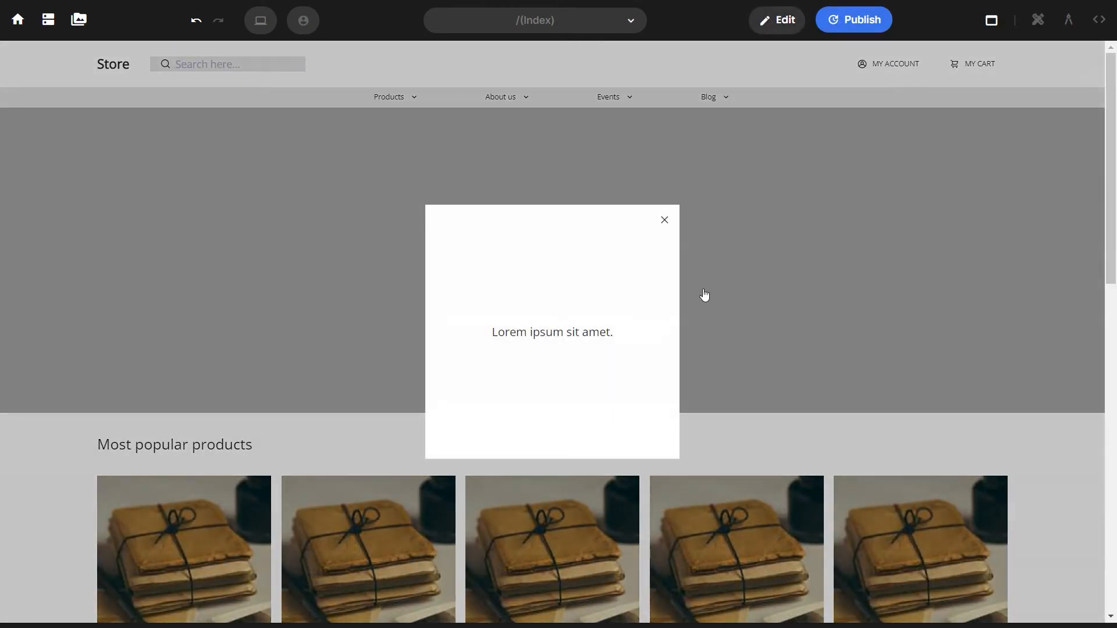
click(704, 295)
click(874, 66)
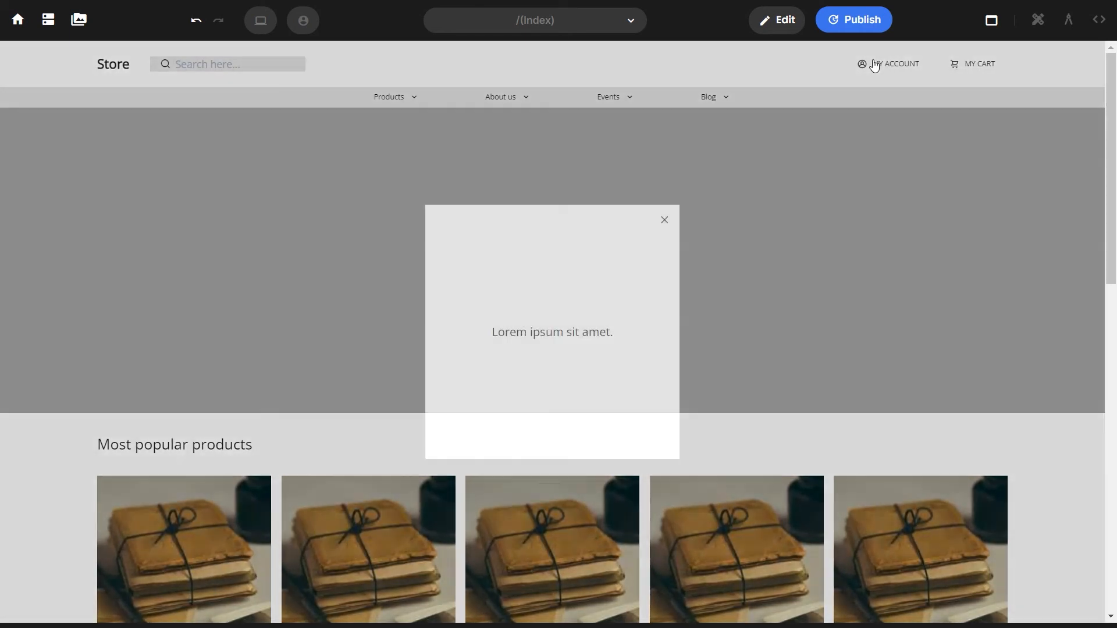
click(664, 221)
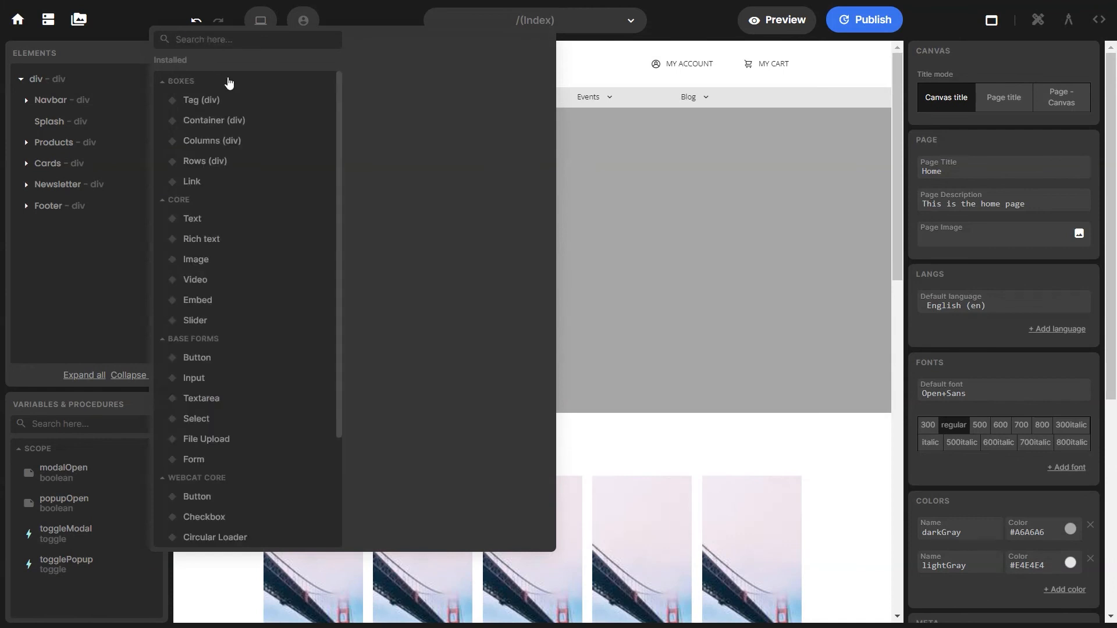
Step: Create a Tag (div) element, name it Tabs and place it between Splash and Products
click(221, 100)
click(496, 529)
double_click(78, 226)
text(Tabs)
key(Return)
drag(70, 231, 61, 135)
Step: Insert a Container (div) inside the Tabs div
click(154, 53)
click(214, 120)
click(496, 528)
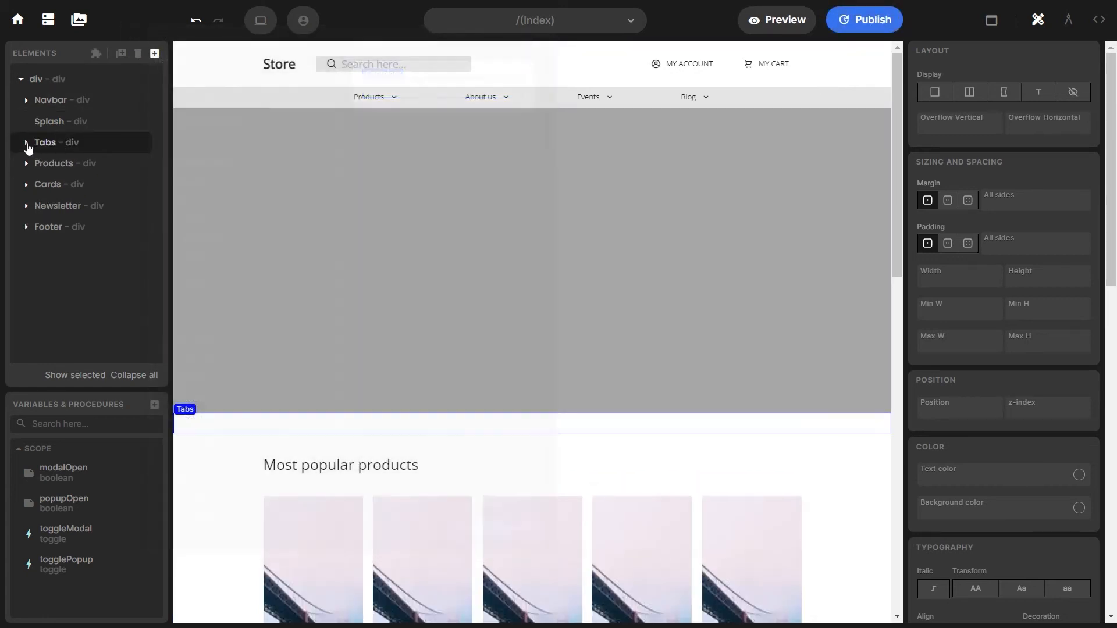
Step: Create two Tag (div) elements inside the Container of Tabs
click(92, 166)
click(156, 54)
click(222, 96)
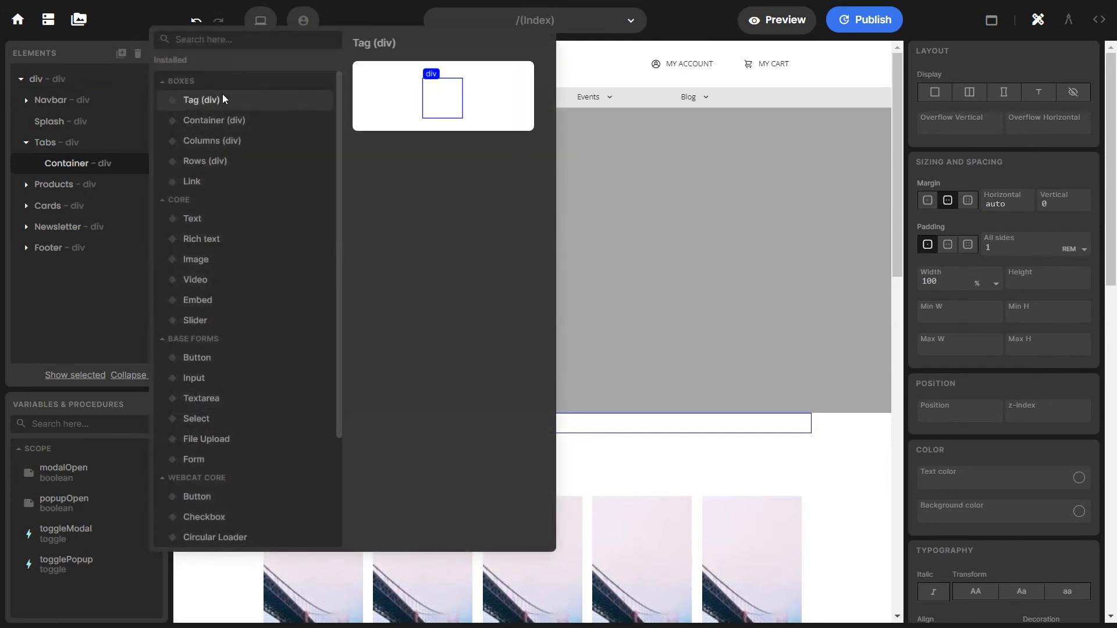
click(487, 523)
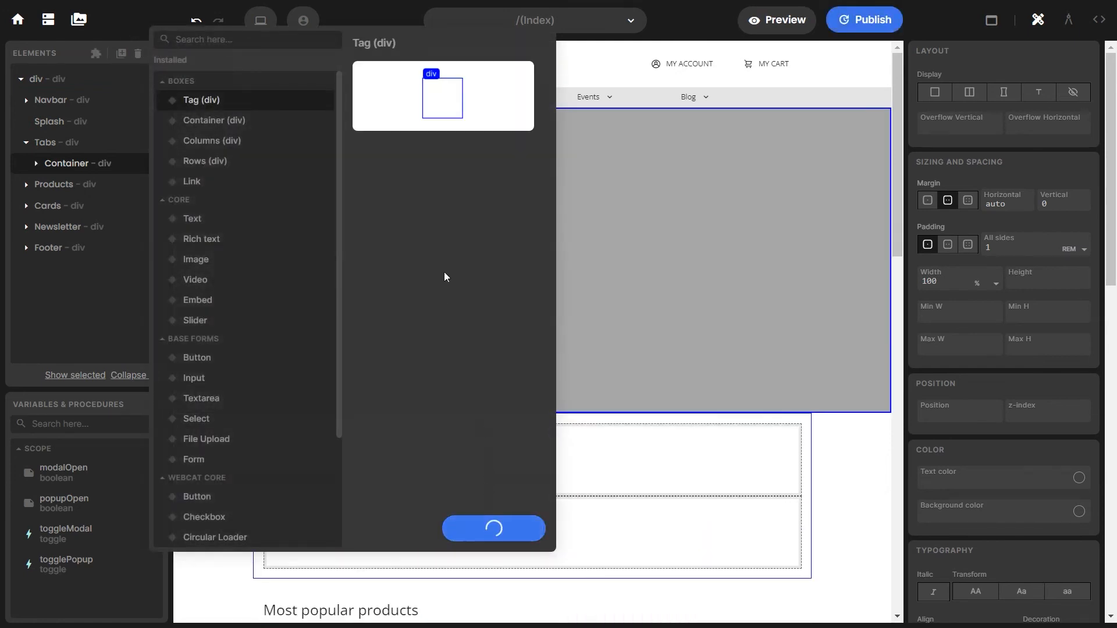
Step: Rename the Container's first div as Tab and its second div as Content
click(65, 184)
double_click(66, 184)
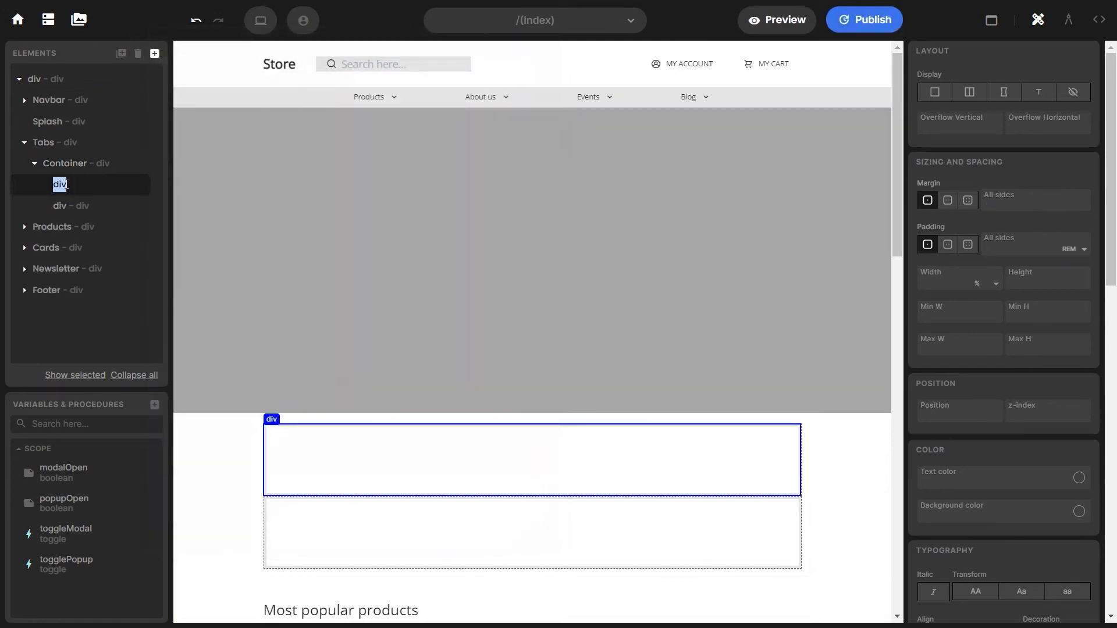
double_click(62, 206)
text(Conent)
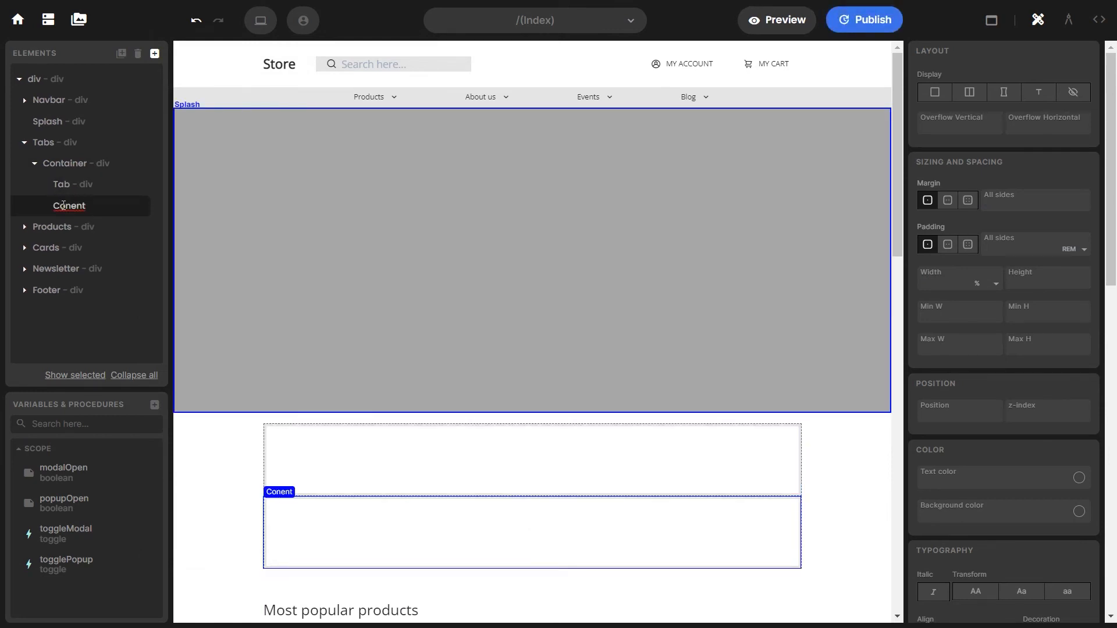
key(BackSpace)
key(BackSpace)
key(BackSpace)
text(tent)
Step: Insert a Webcat Core Button inside the Tab div
click(121, 187)
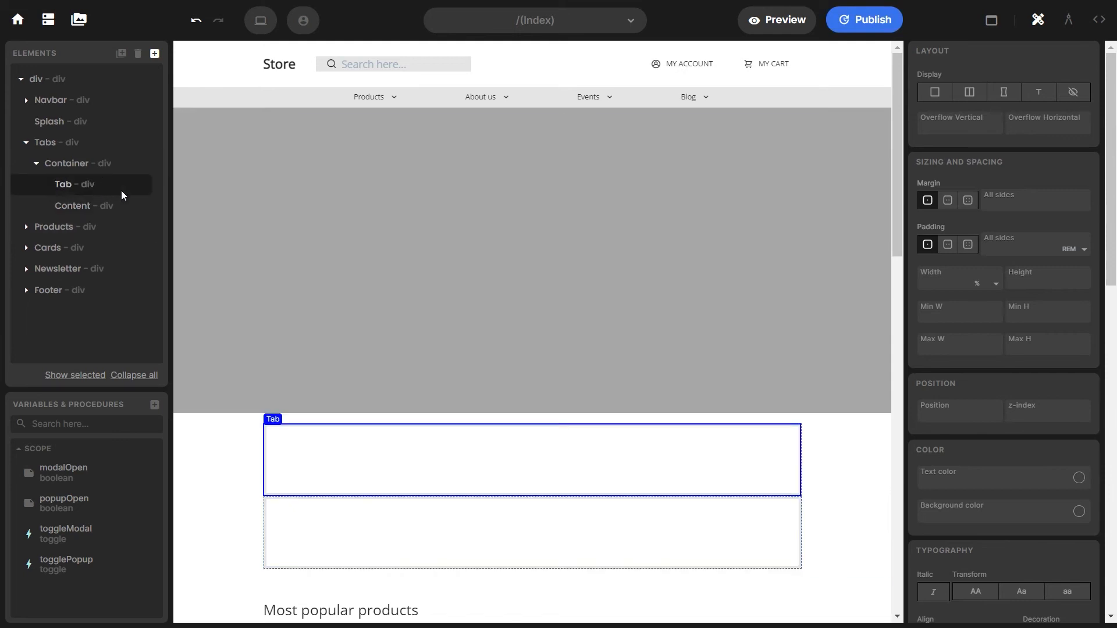
click(155, 55)
text(bu)
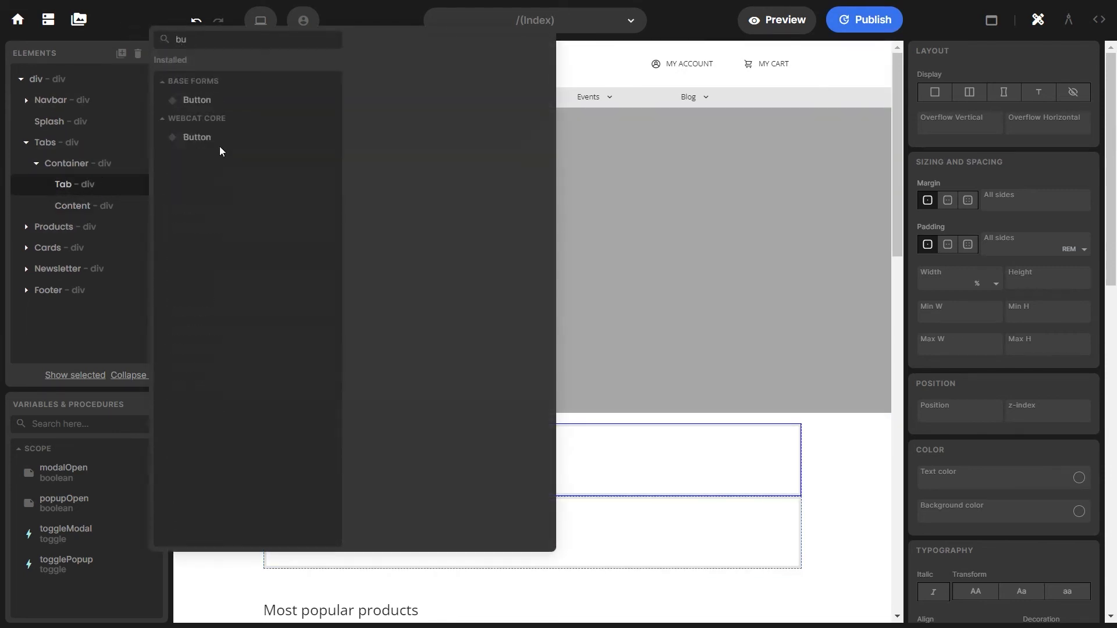
click(221, 142)
click(482, 517)
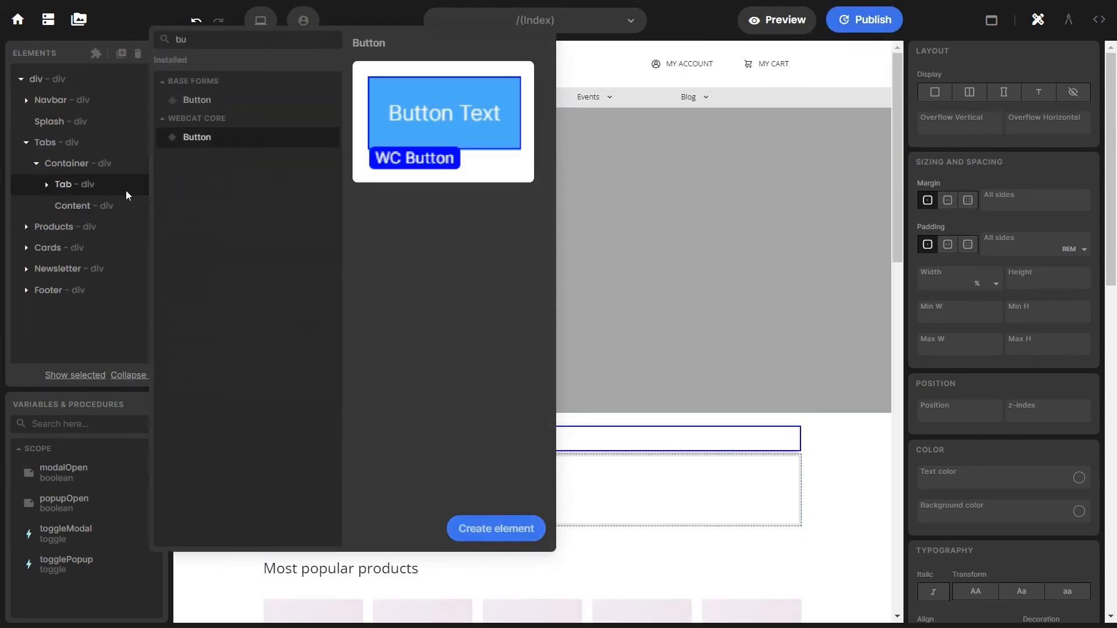
Step: Create a Tag (div) inside the Content div and name it Content 0
click(55, 204)
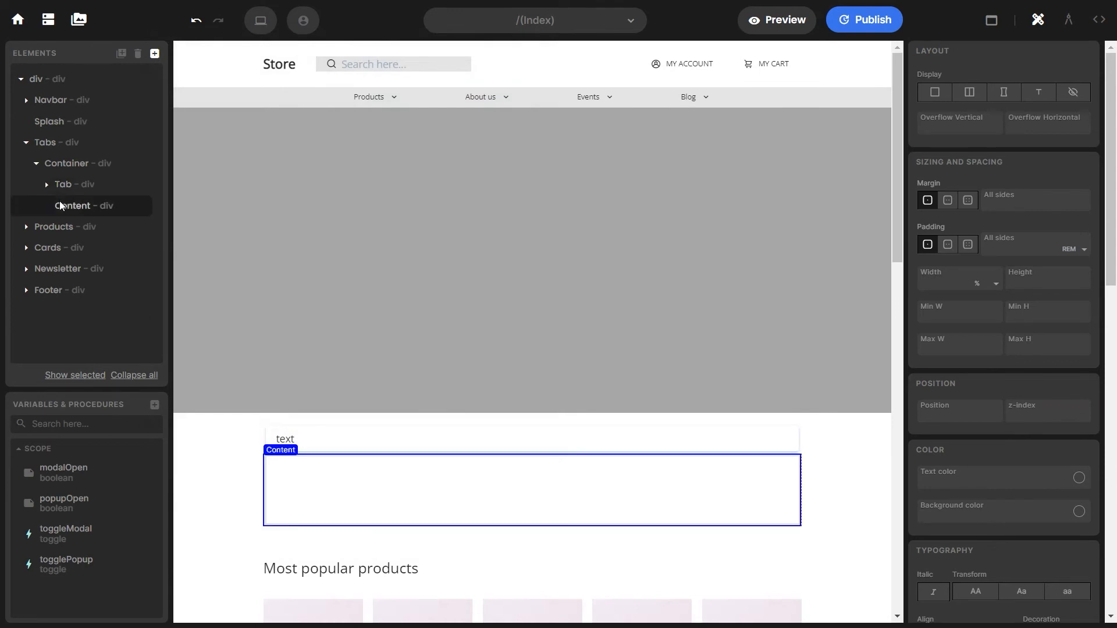
click(156, 54)
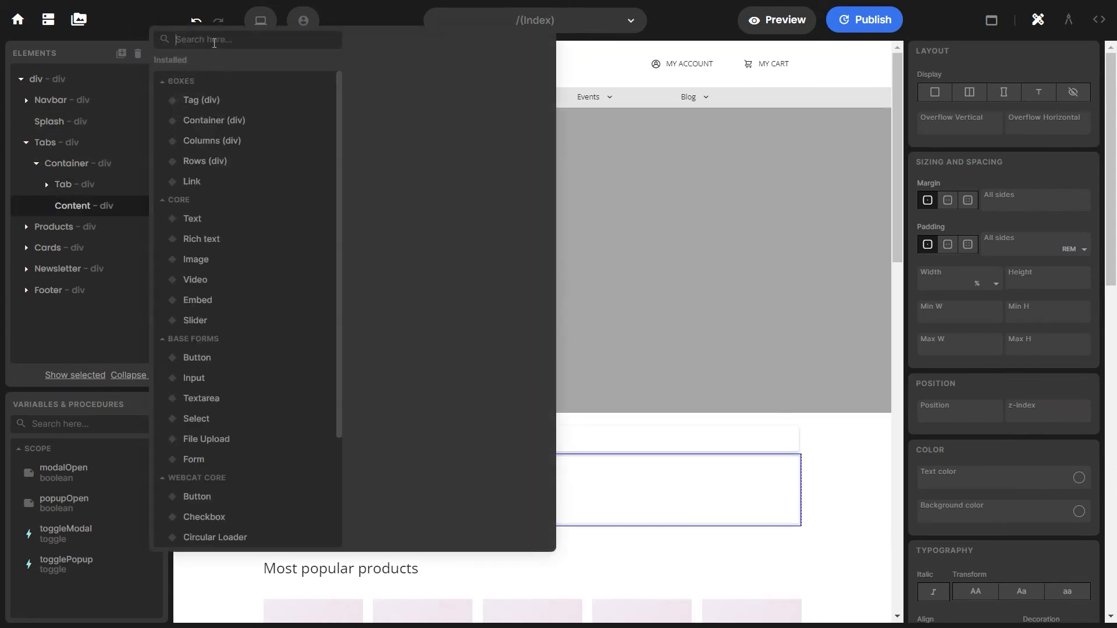
click(523, 531)
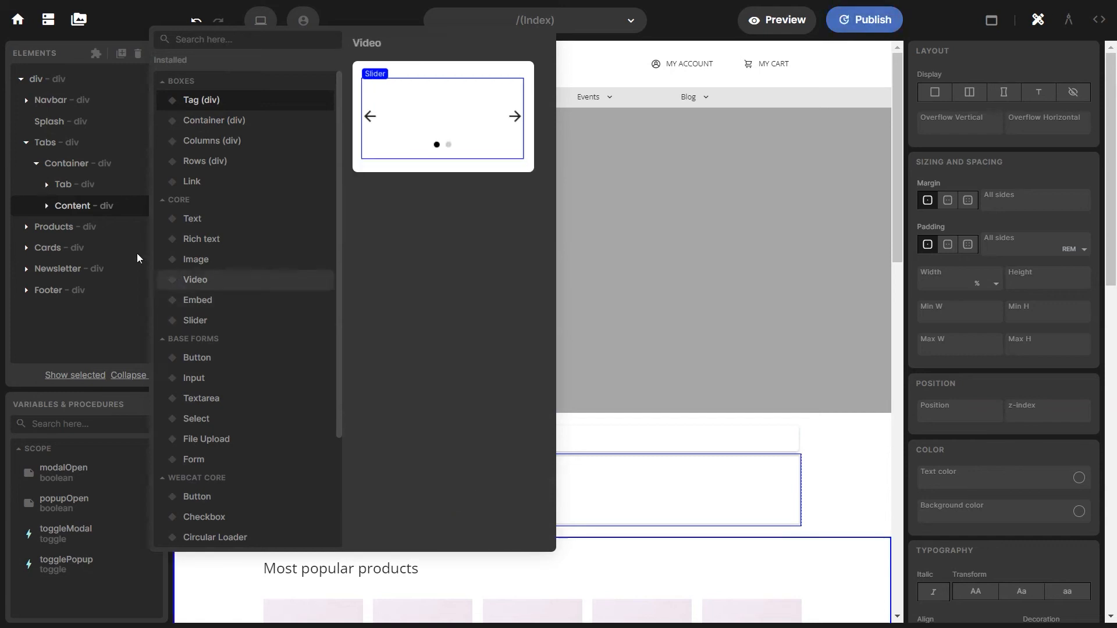
click(49, 206)
double_click(74, 225)
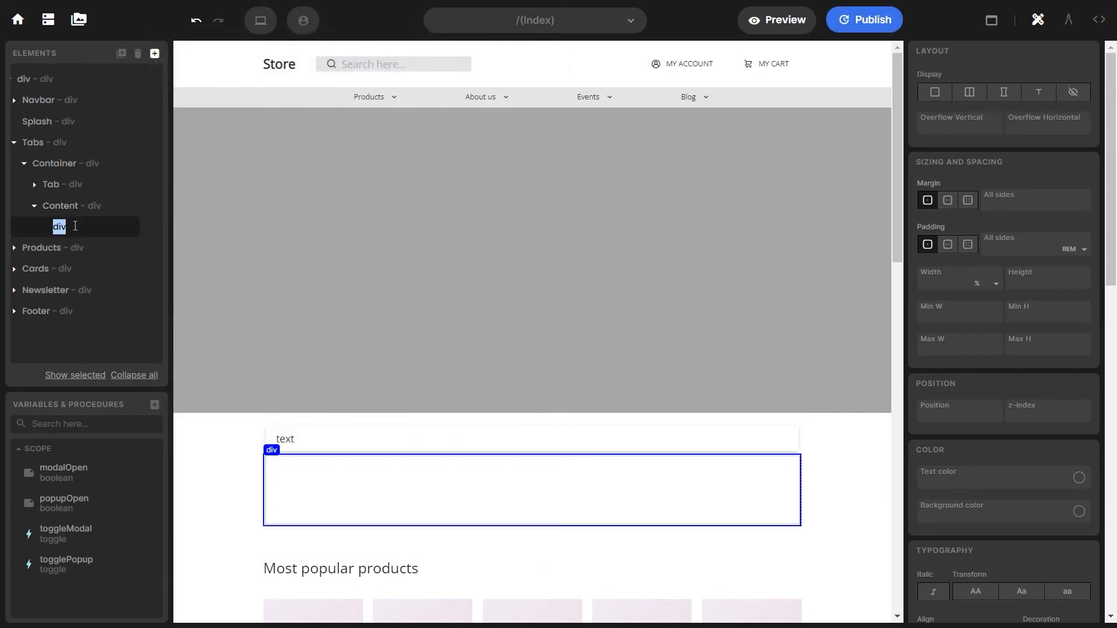
text(Content 0)
key(Return)
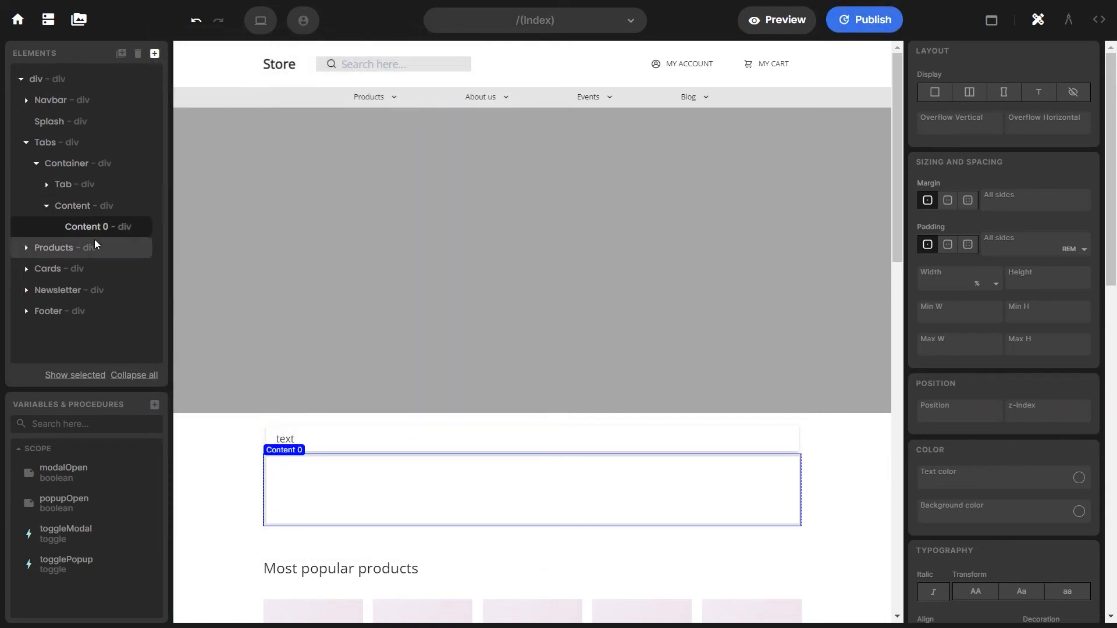
Step: Insert two Text elements inside the Content 0 div
click(154, 54)
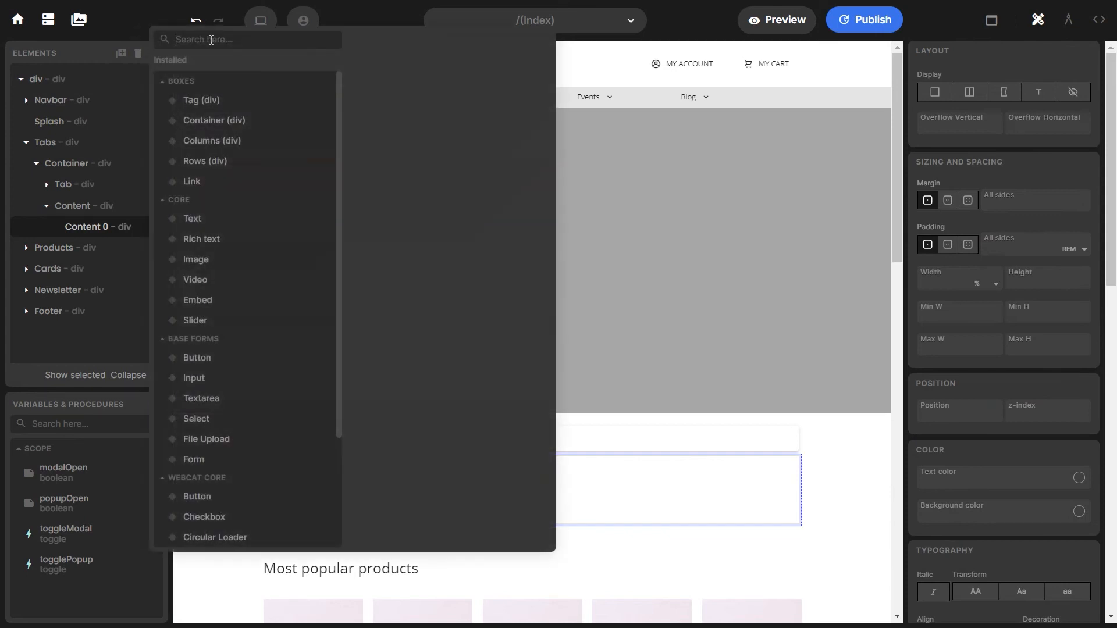
text(te)
click(192, 100)
click(501, 529)
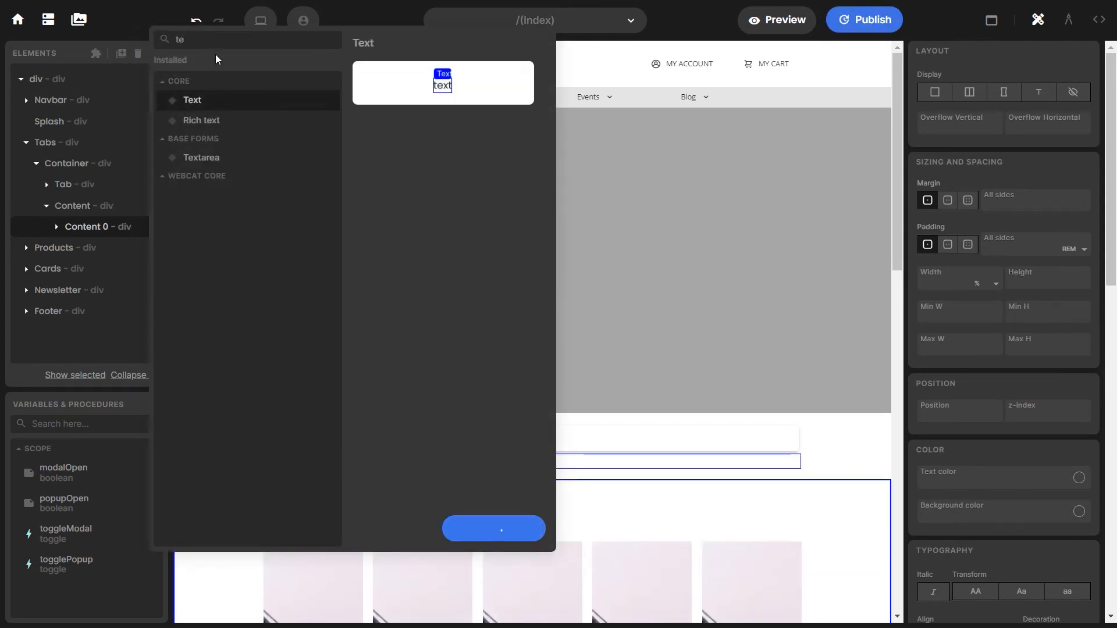
click(511, 532)
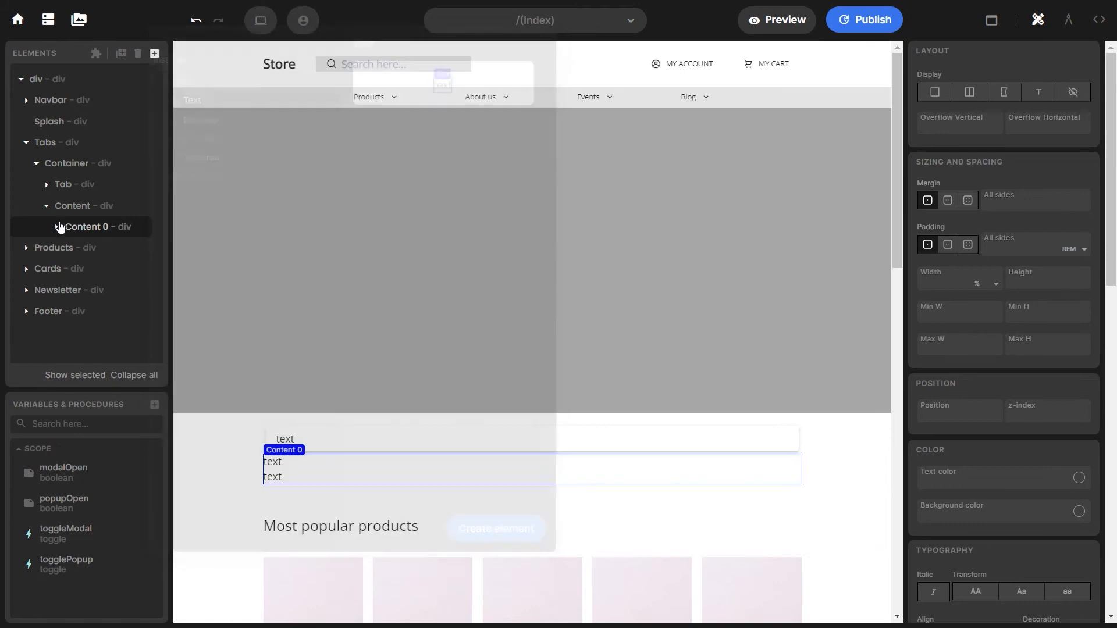
Step: Give Content 0 a vertical flex layout with flex-start justification and a 1 rem gap
click(86, 248)
click(87, 227)
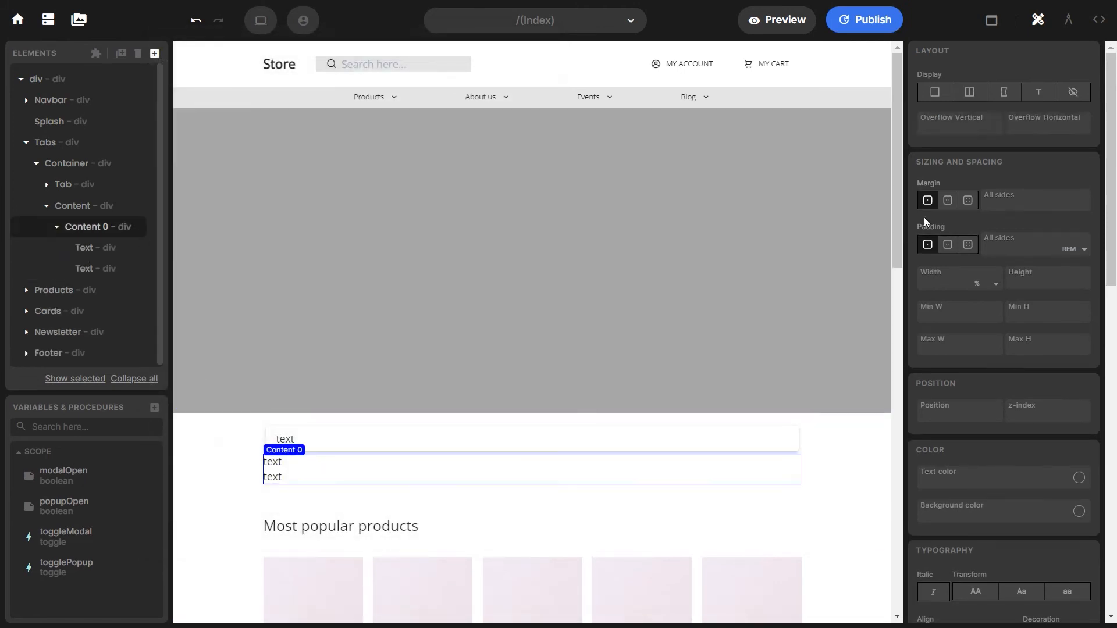
click(969, 92)
click(1047, 132)
click(1044, 164)
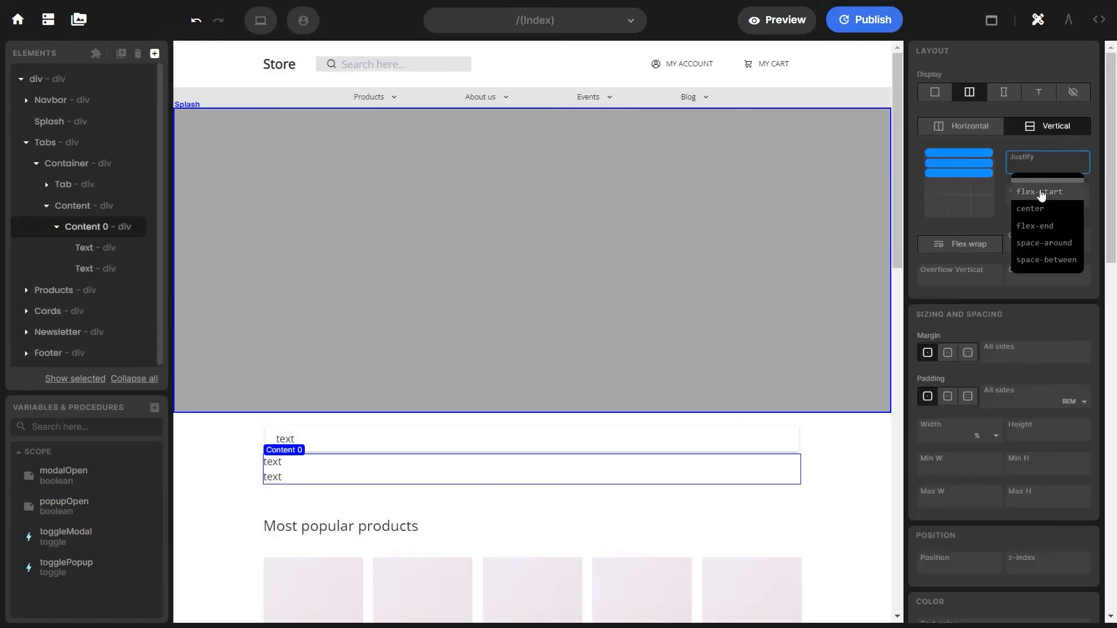
click(1041, 191)
click(1032, 239)
text(1)
key(Return)
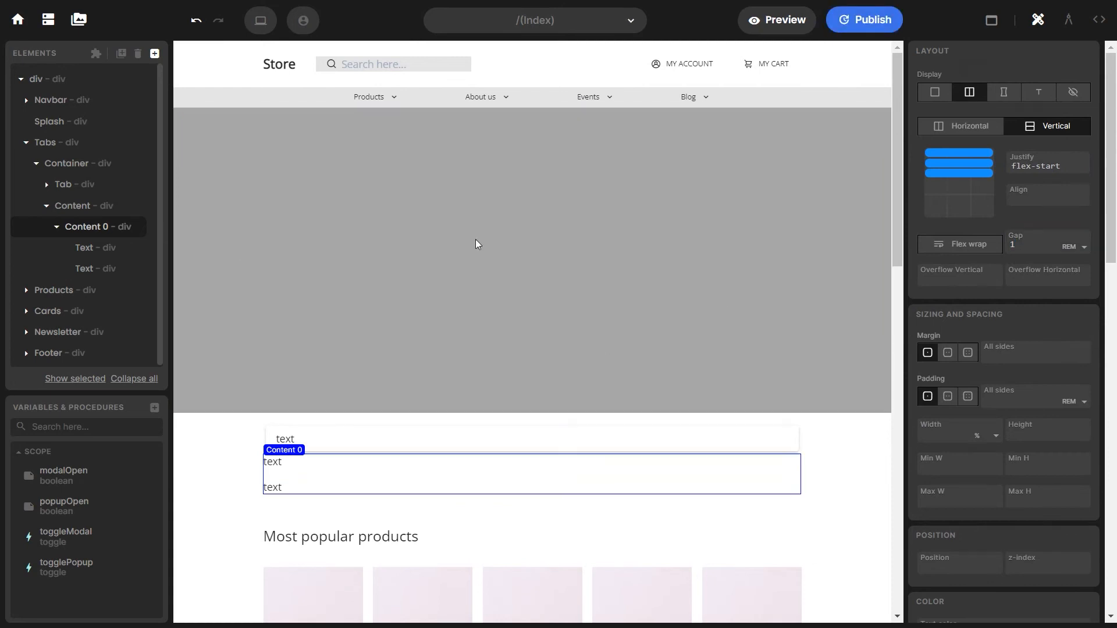
Step: Set Content 0's padding to 2 rem on all sides
scroll(1003, 327, down, 1)
click(1002, 328)
text(2)
key(Return)
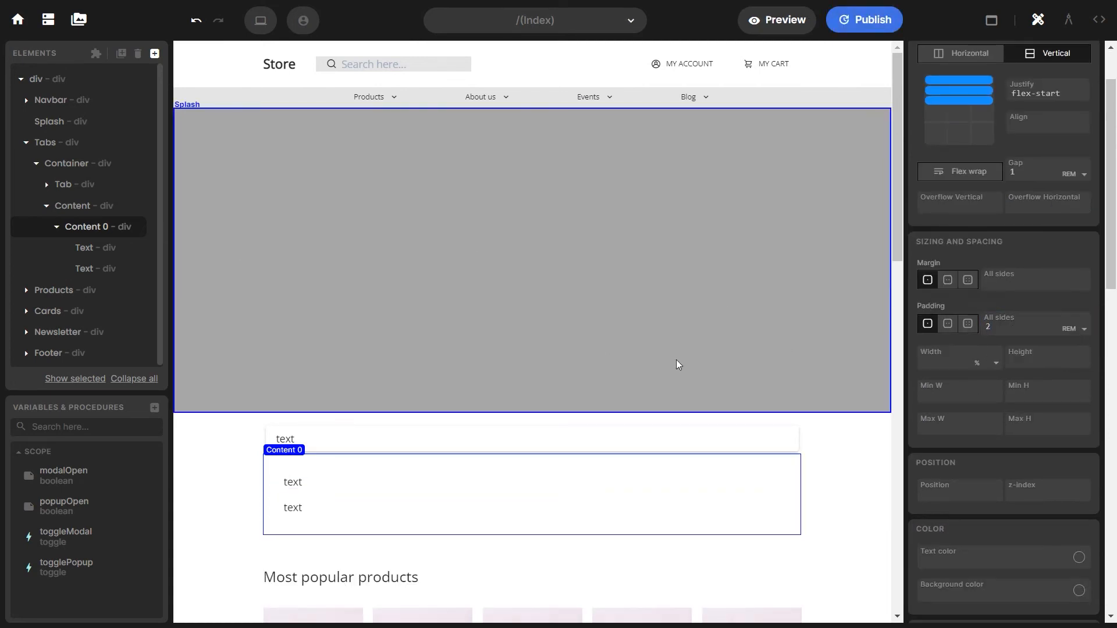
Step: Change the first Text element in Content 0 to read "Content 0"
scroll(310, 343, down, 2)
click(310, 342)
click(323, 617)
text(Content 0)
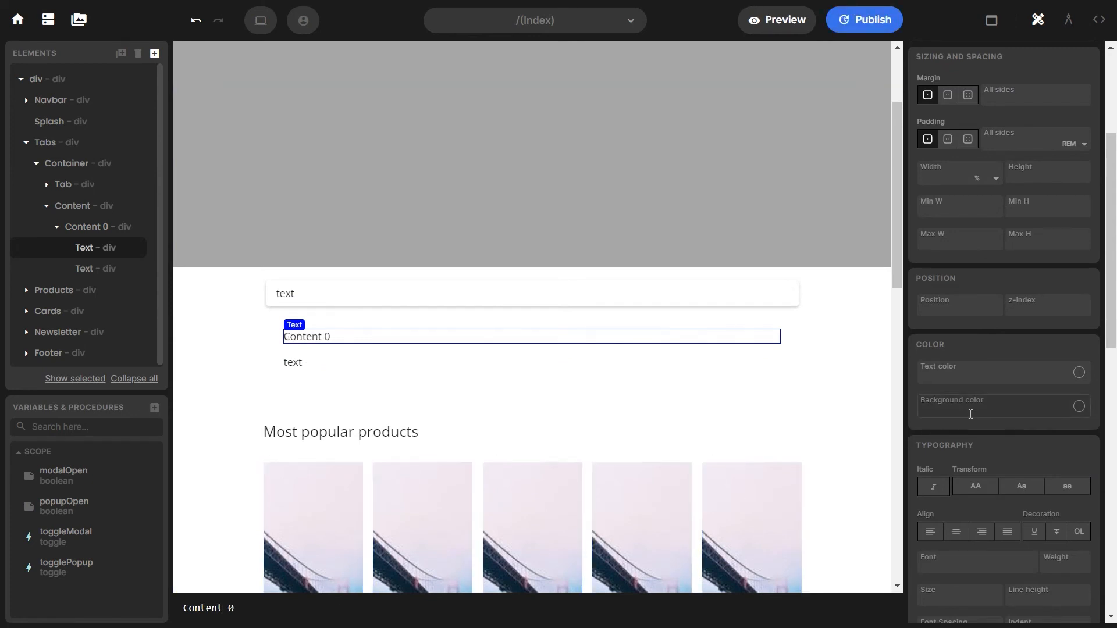
Step: Style the Content 0 heading text with Open Sans, size 18 px and weight 600
scroll(937, 518, down, 1)
click(937, 518)
click(947, 464)
click(1046, 493)
click(1061, 422)
Step: Replace the second Text element's content in Content 0 with the copied Lorem ipsum paragraph
click(365, 365)
double_click(194, 607)
key(ctrl+v)
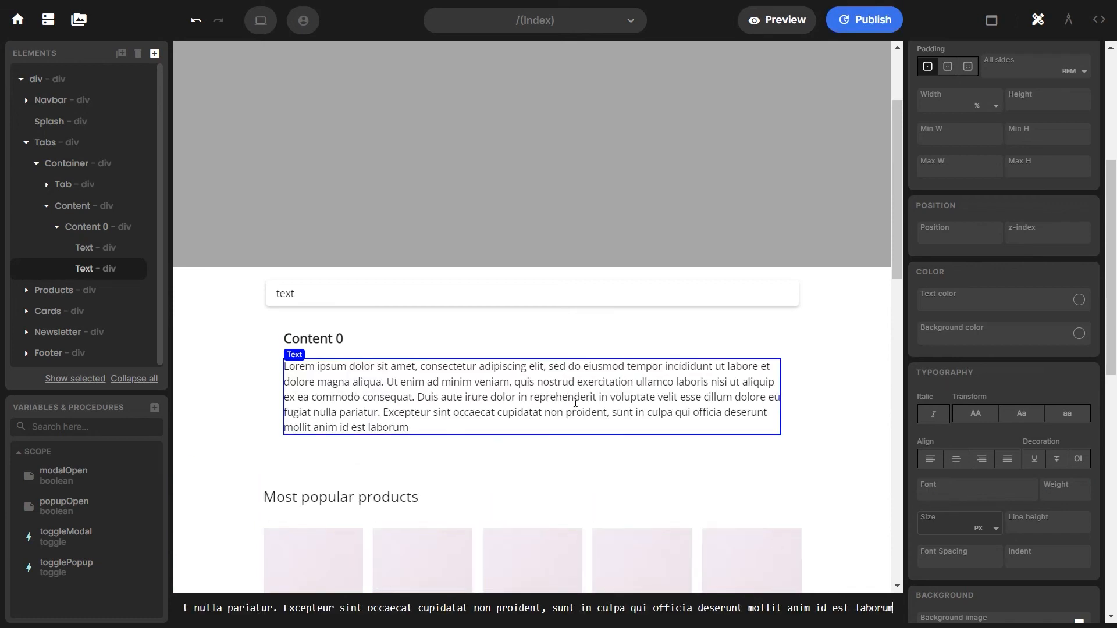
Step: Collapse the Content 0 div and duplicate it twice
scroll(575, 403, down, 1)
click(113, 232)
click(57, 226)
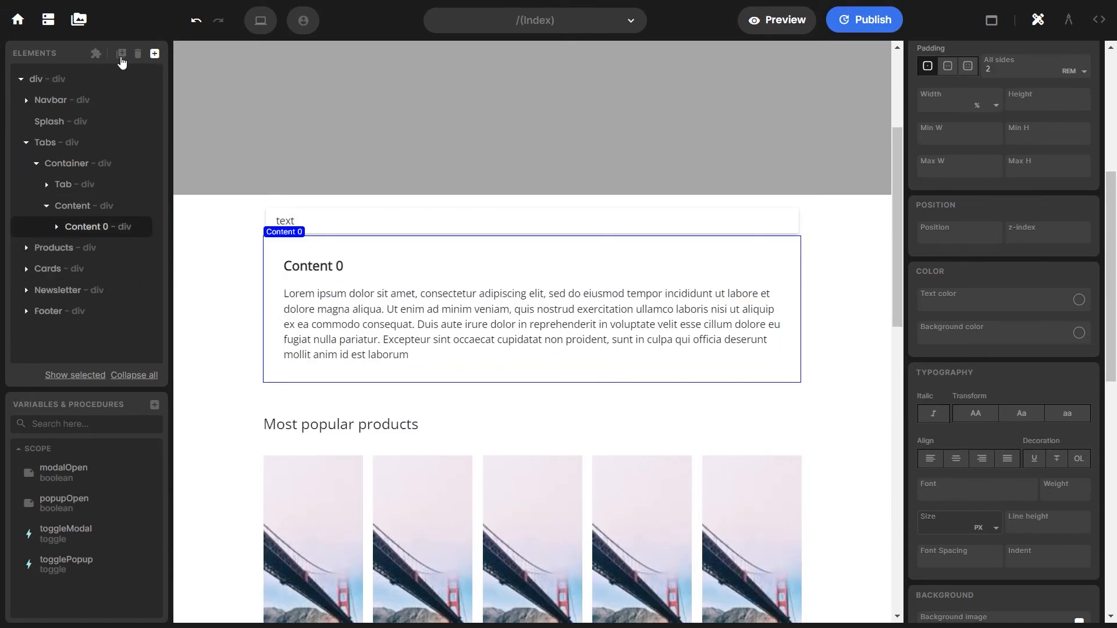
click(121, 54)
click(121, 55)
Step: Rename the two duplicated divs as Content 1 and Content 2
double_click(107, 246)
text(1)
key(Return)
double_click(106, 268)
Step: Change the headings inside the two duplicated divs to "Content 1" and "Content 2"
click(339, 413)
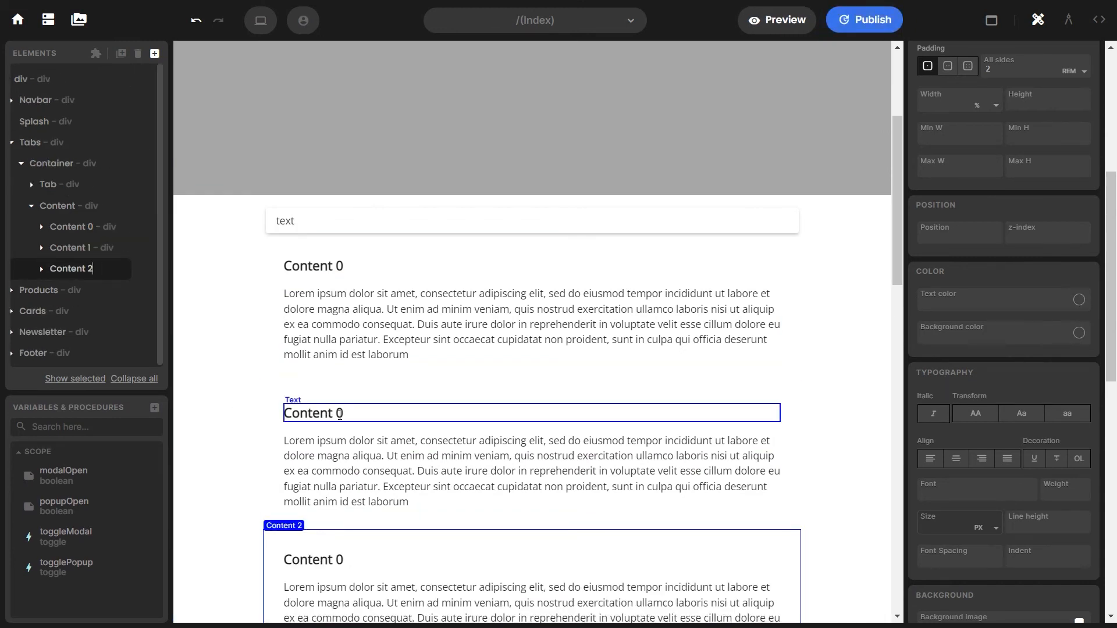
double_click(339, 413)
click(389, 562)
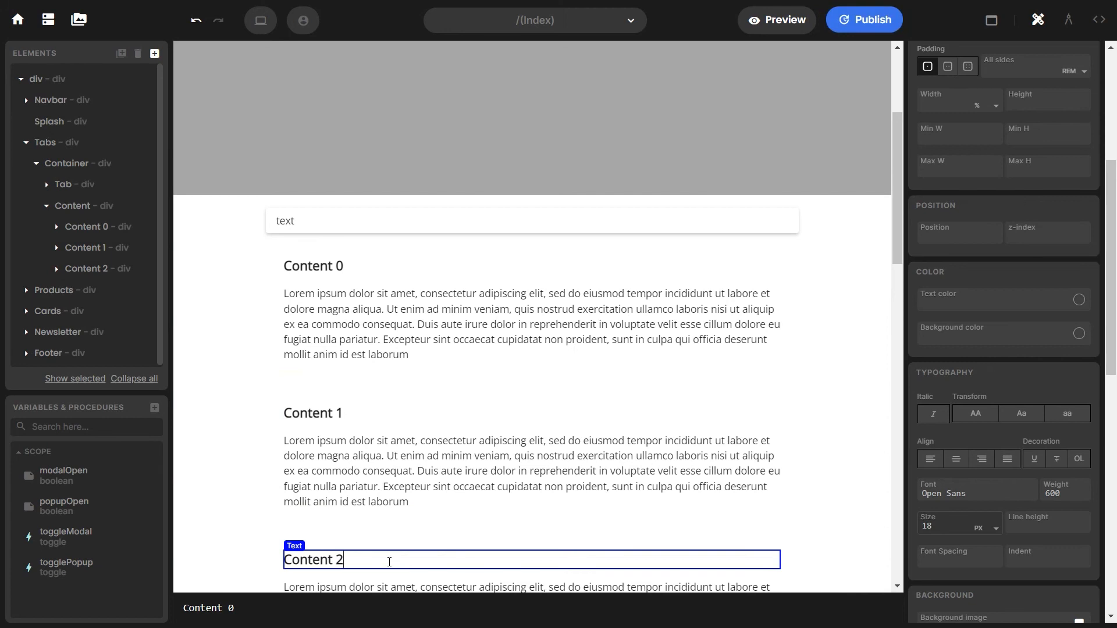
Step: Start a new Scope variable of type Number with an initial value of 0
click(865, 232)
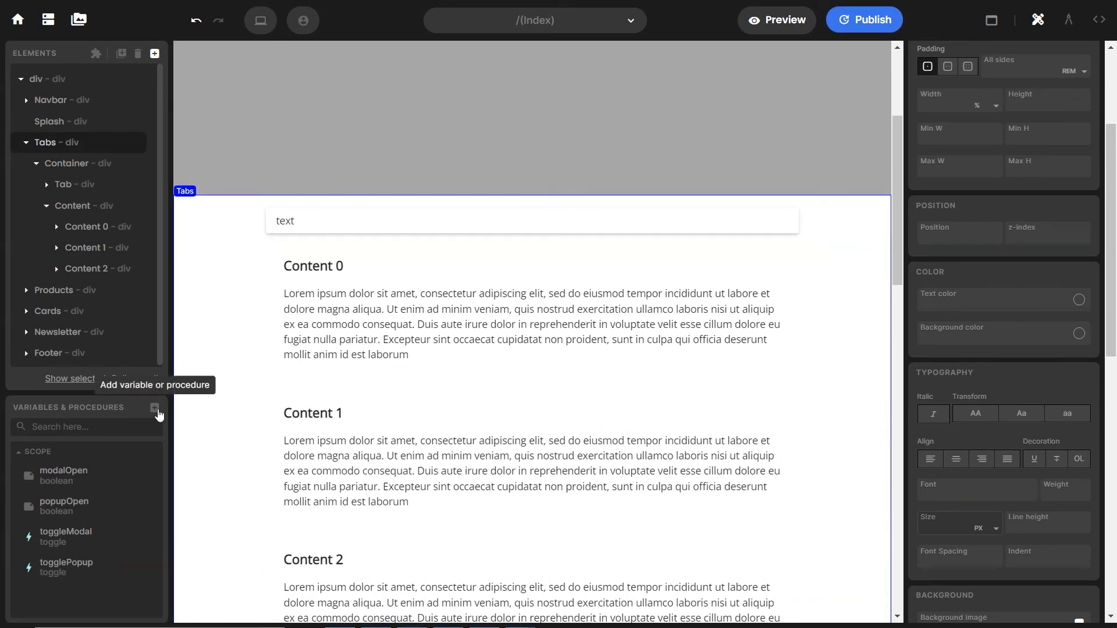
click(154, 409)
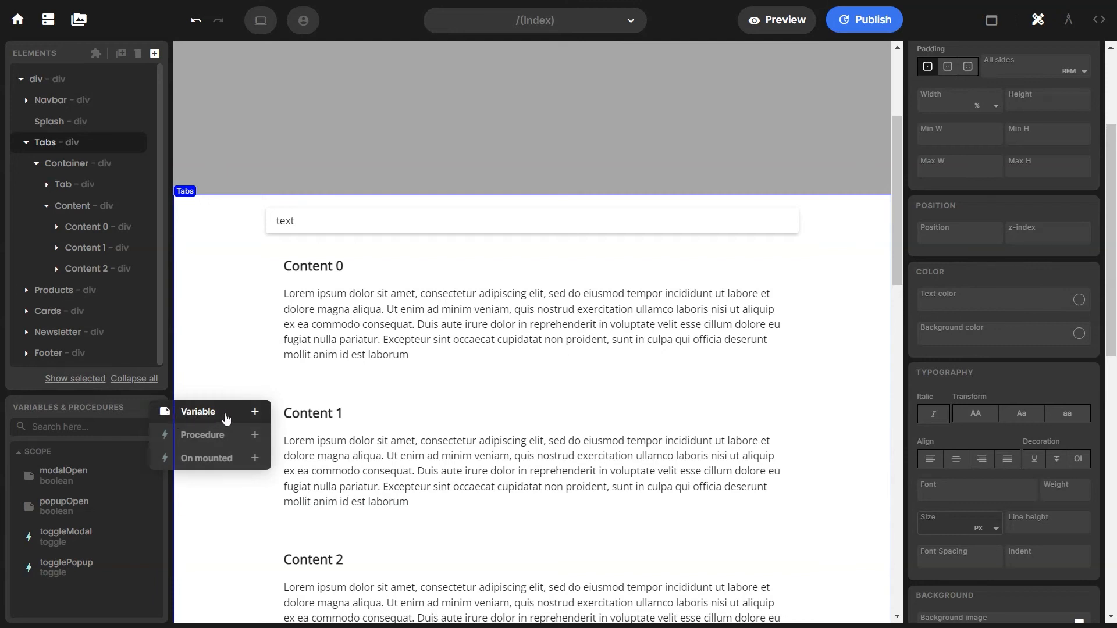
click(226, 413)
click(227, 400)
click(357, 430)
click(577, 403)
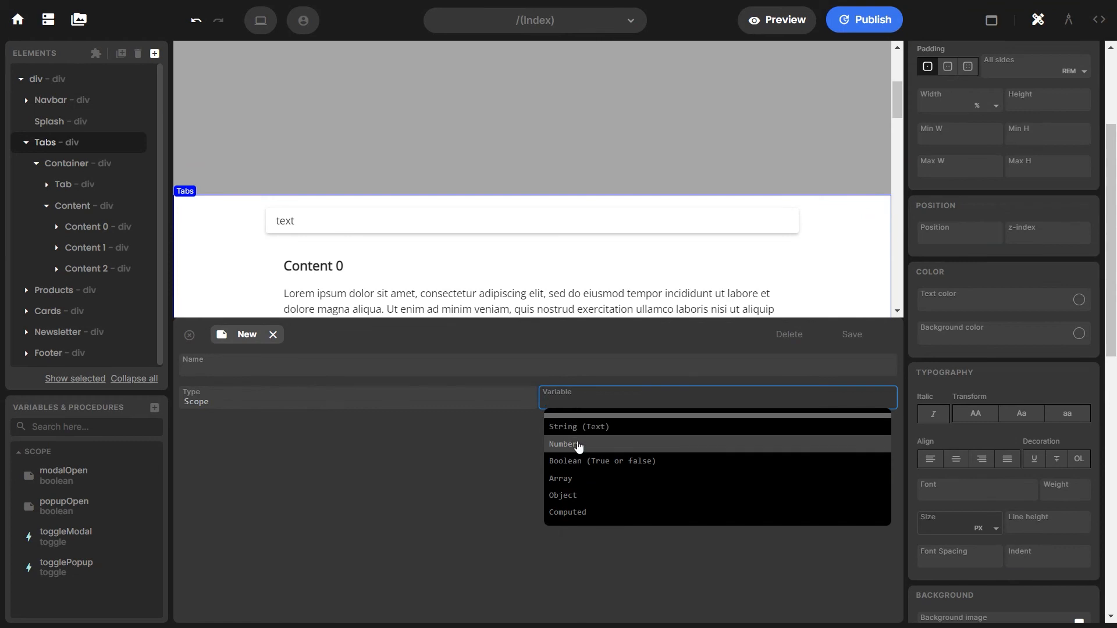
click(563, 444)
click(374, 437)
text(0)
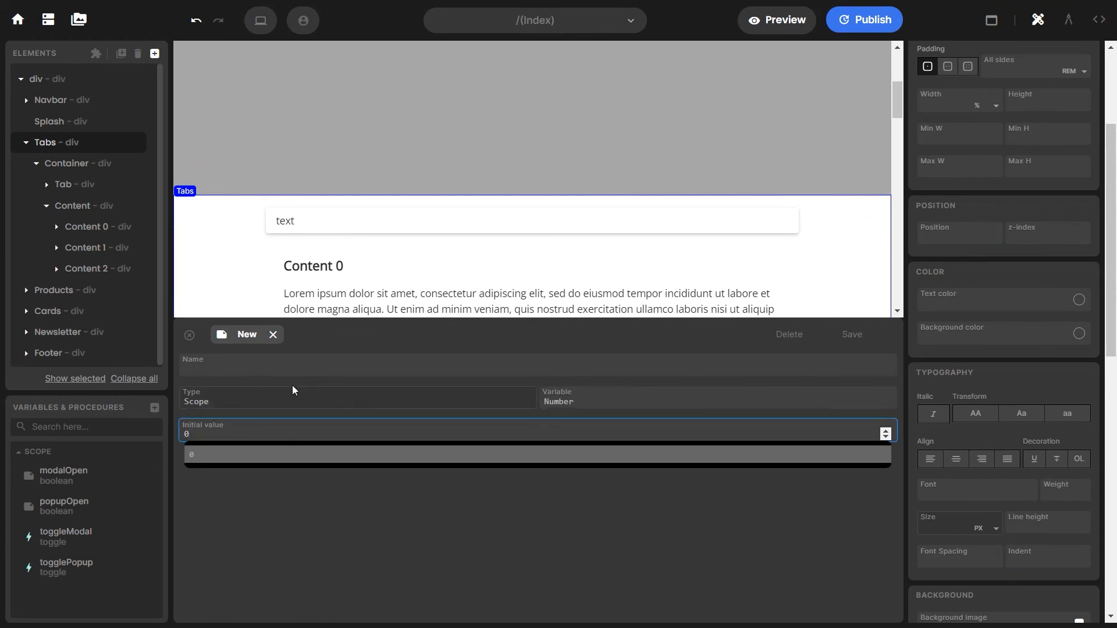
Step: Name the new number variable currentTab and save it
click(281, 371)
text(current)
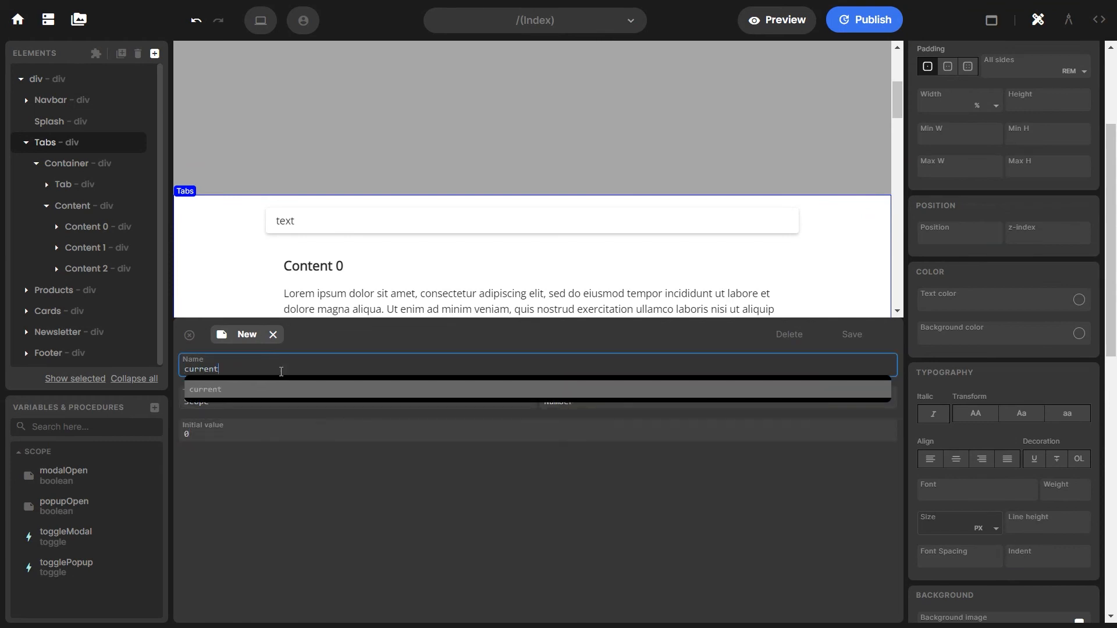
text(Tab)
key(Return)
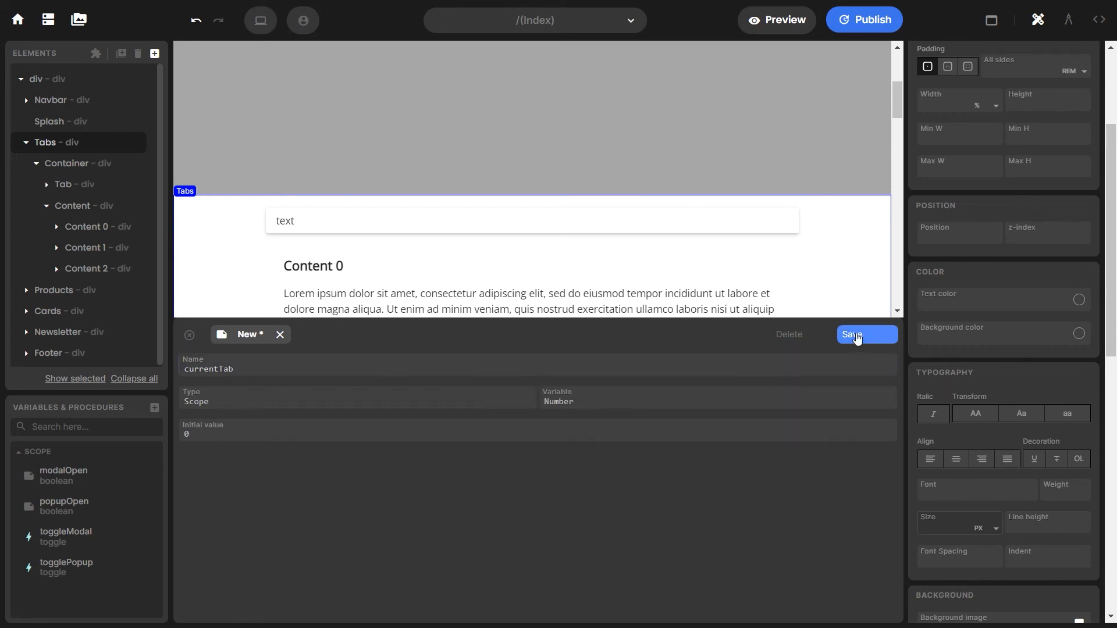
click(855, 338)
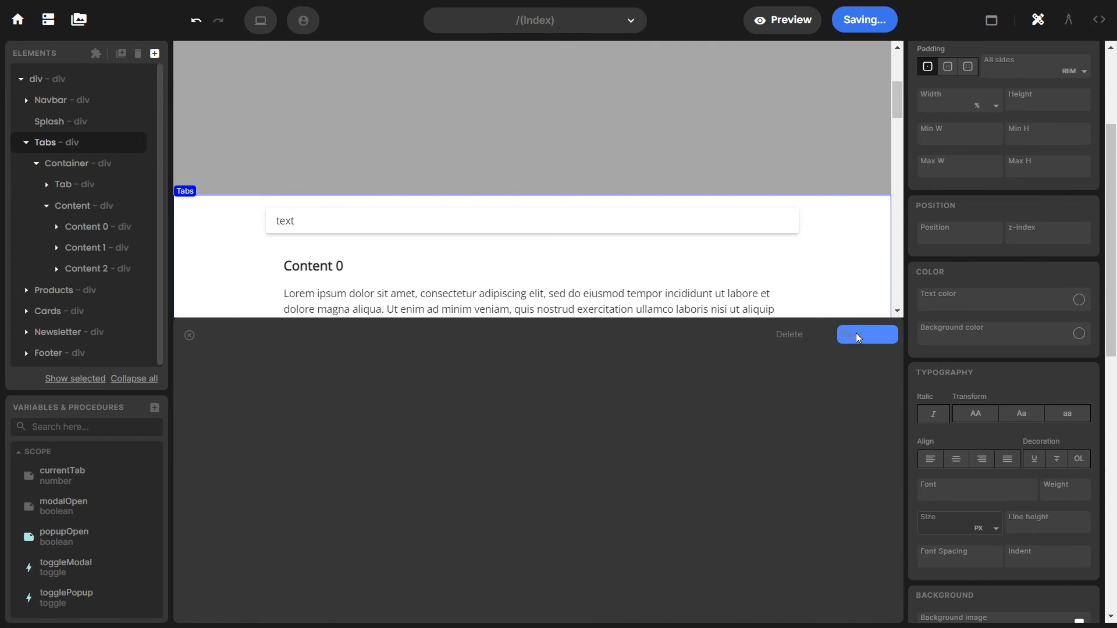
Step: Set the Show if condition of Content 0 to currentTab === 0
scroll(240, 454, down, 1)
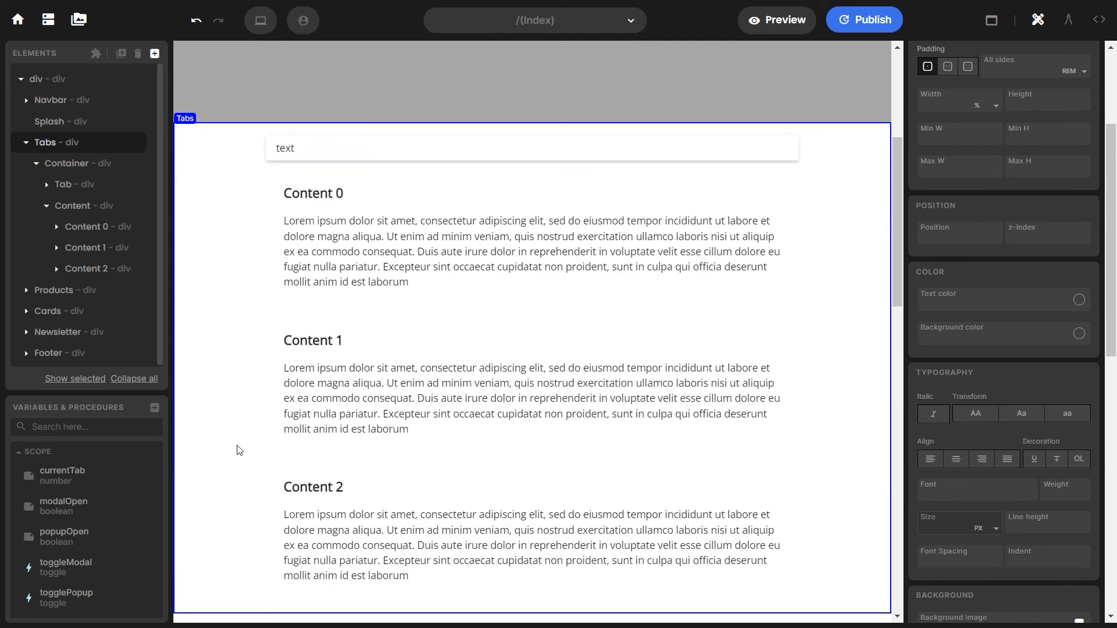
click(105, 222)
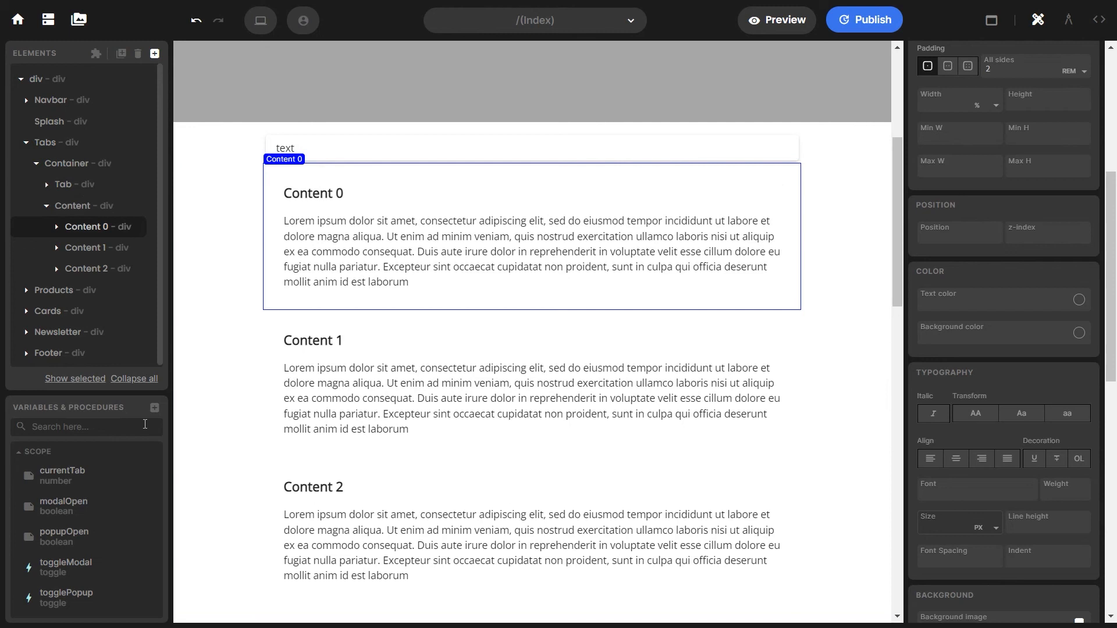
click(1098, 20)
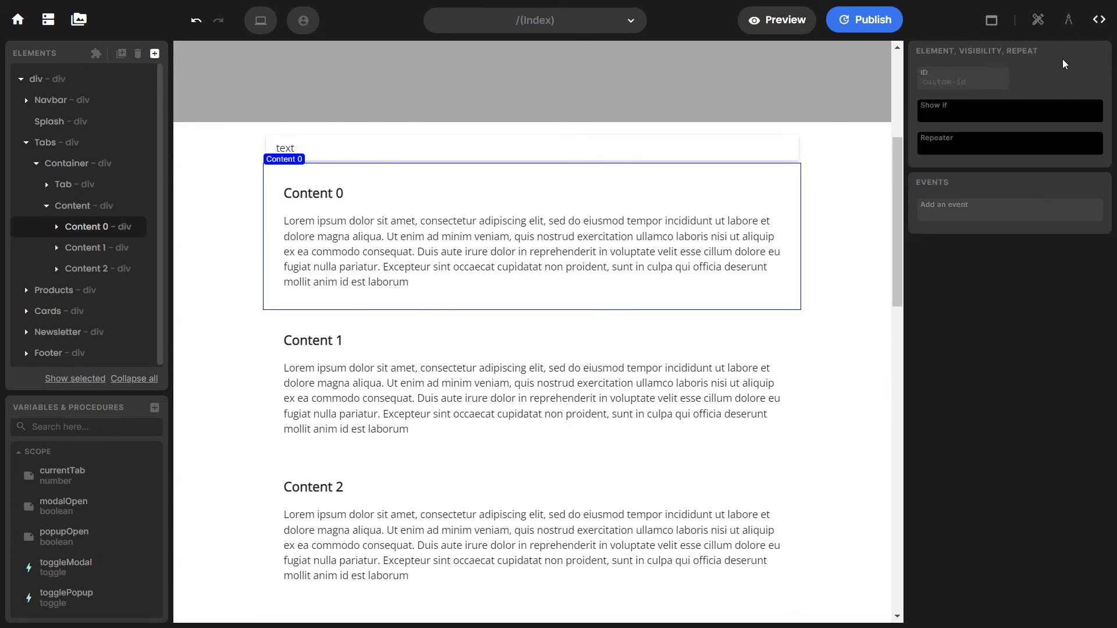
click(979, 112)
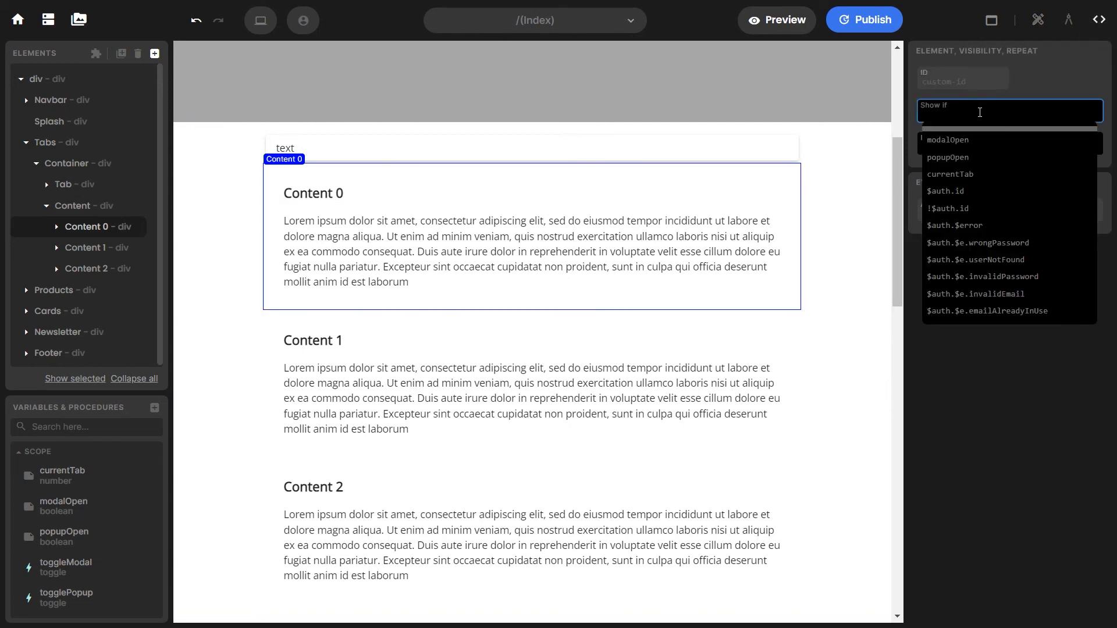
text(current)
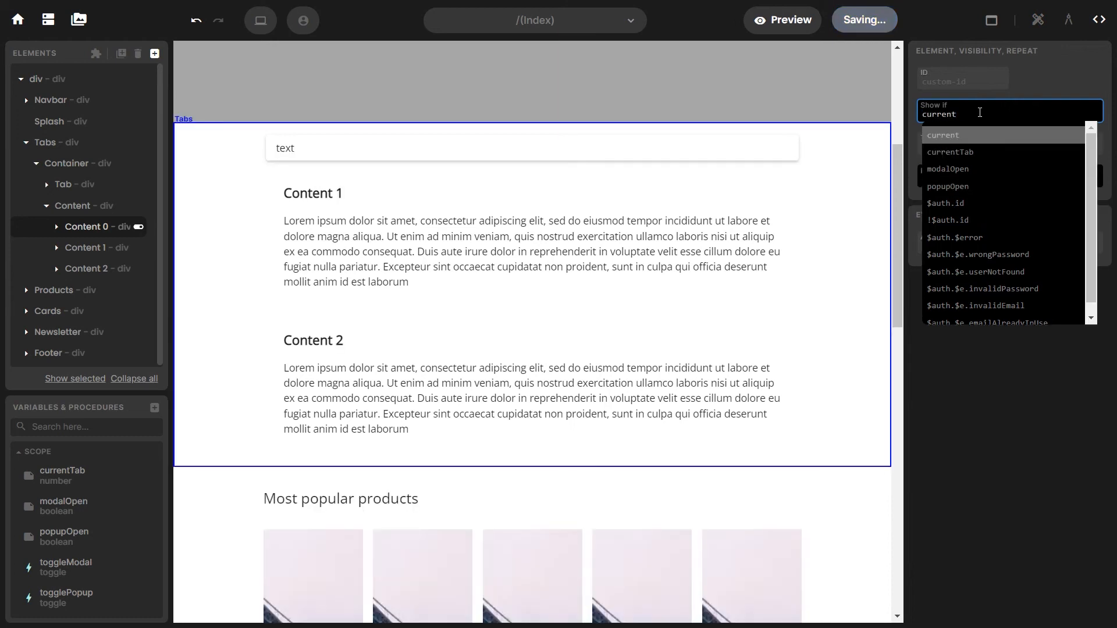
text(Tab === 0)
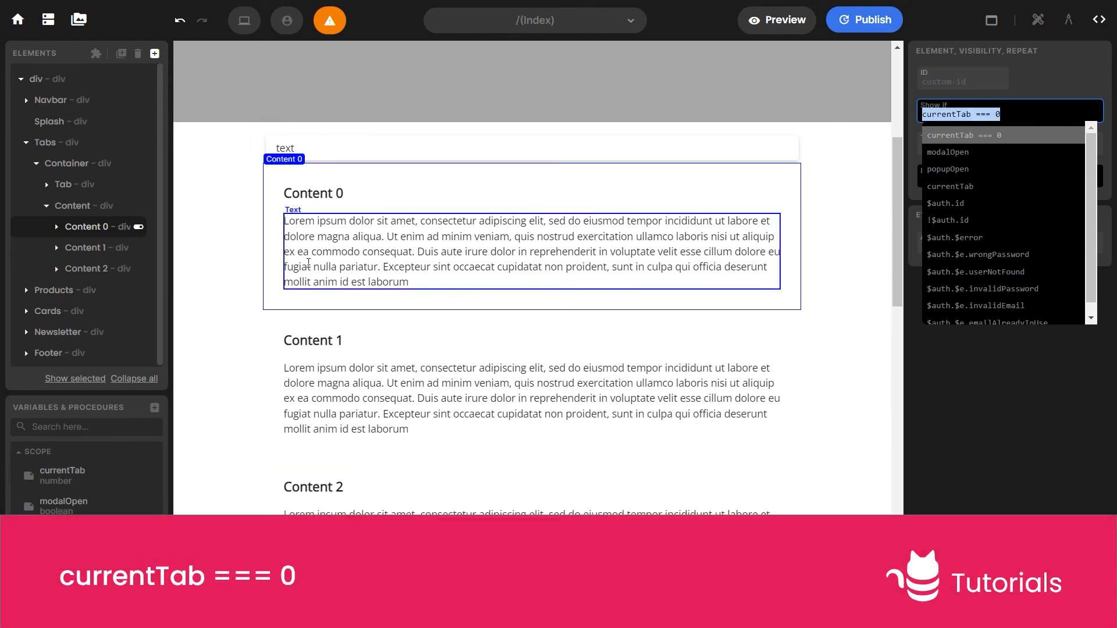
Step: Set the Show if condition of Content 1 to currentTab === 1
click(117, 249)
click(1035, 113)
text(currentTab === )
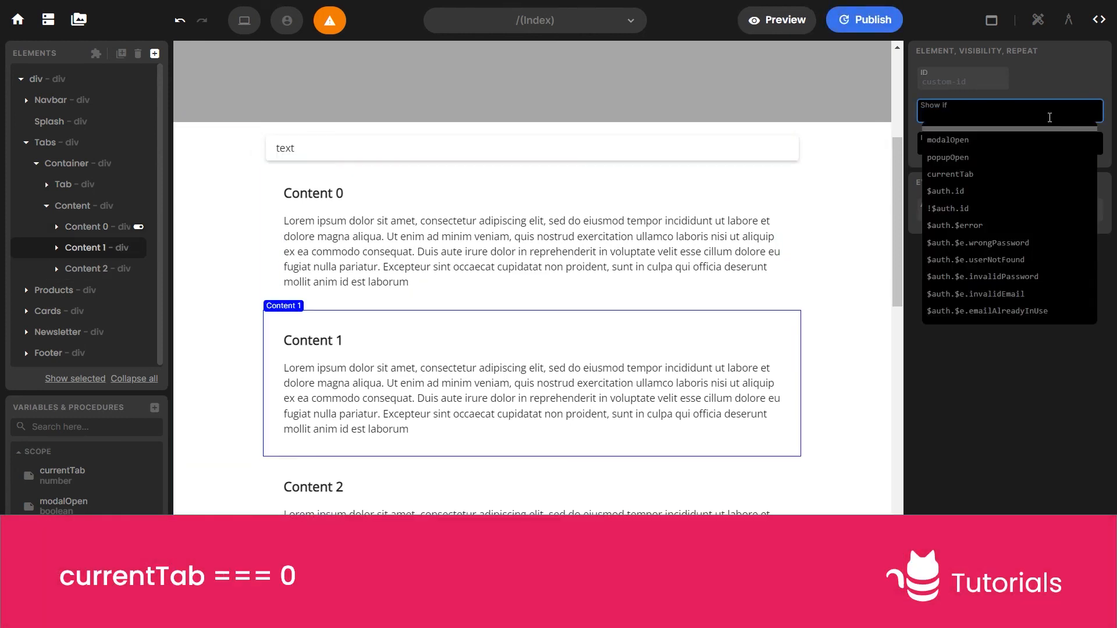
text(1)
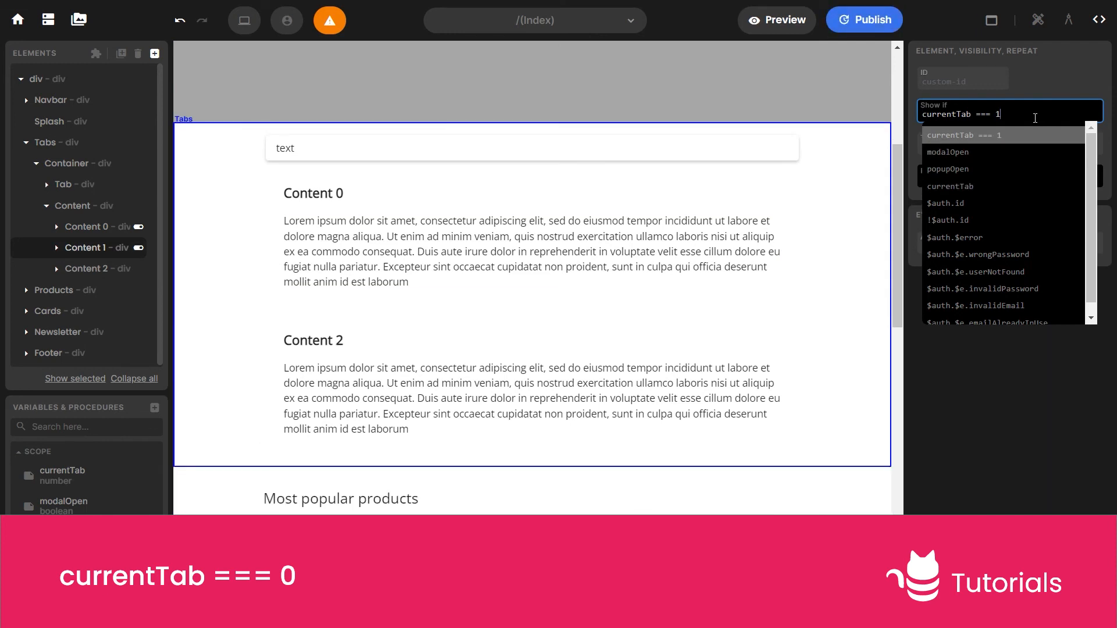
Step: Set the Show if condition of Content 2 to currentTab === 2
click(98, 269)
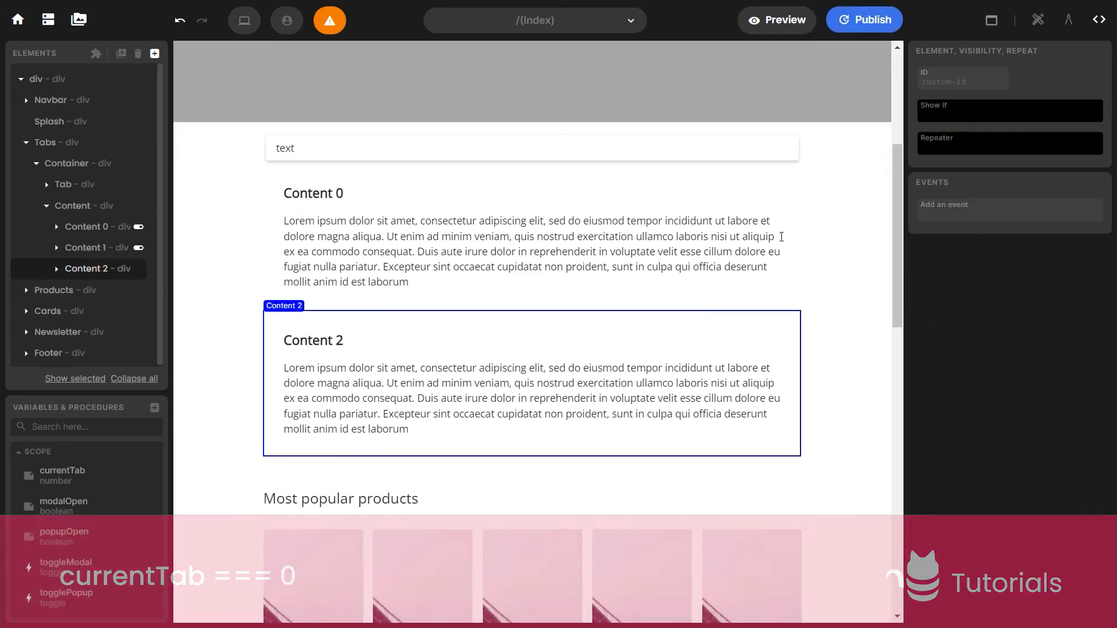
click(948, 114)
text(currentTab === 2)
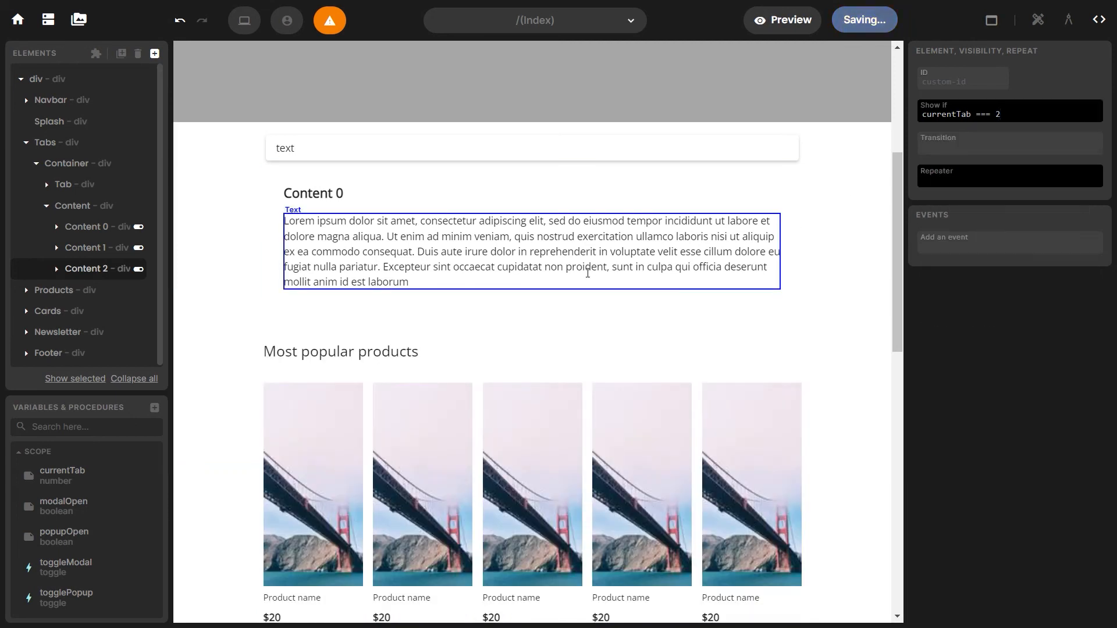
click(551, 186)
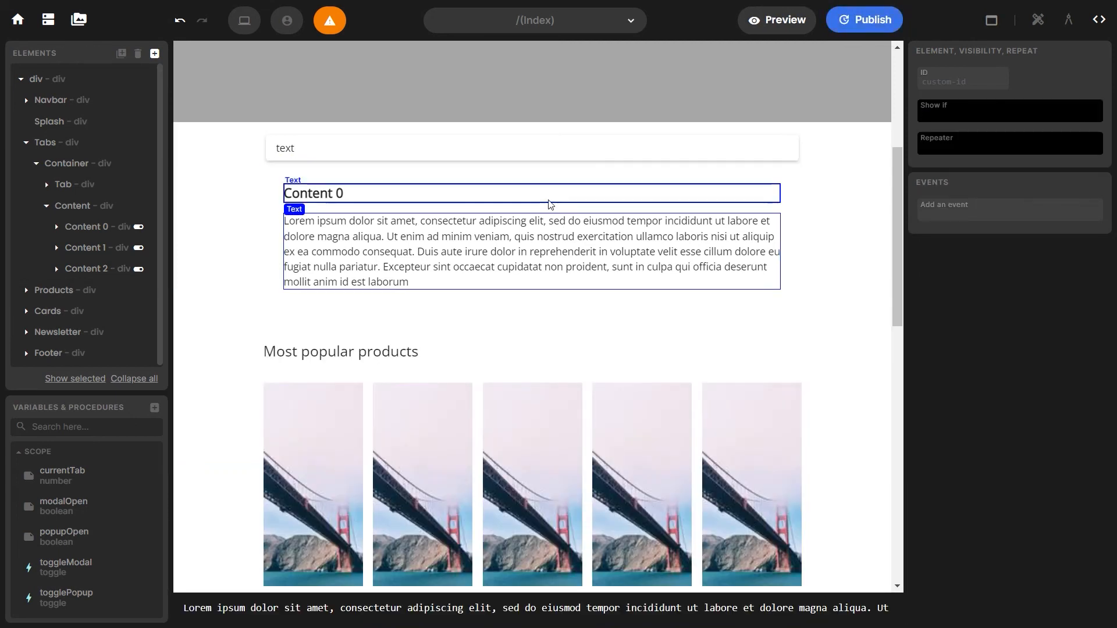
click(551, 182)
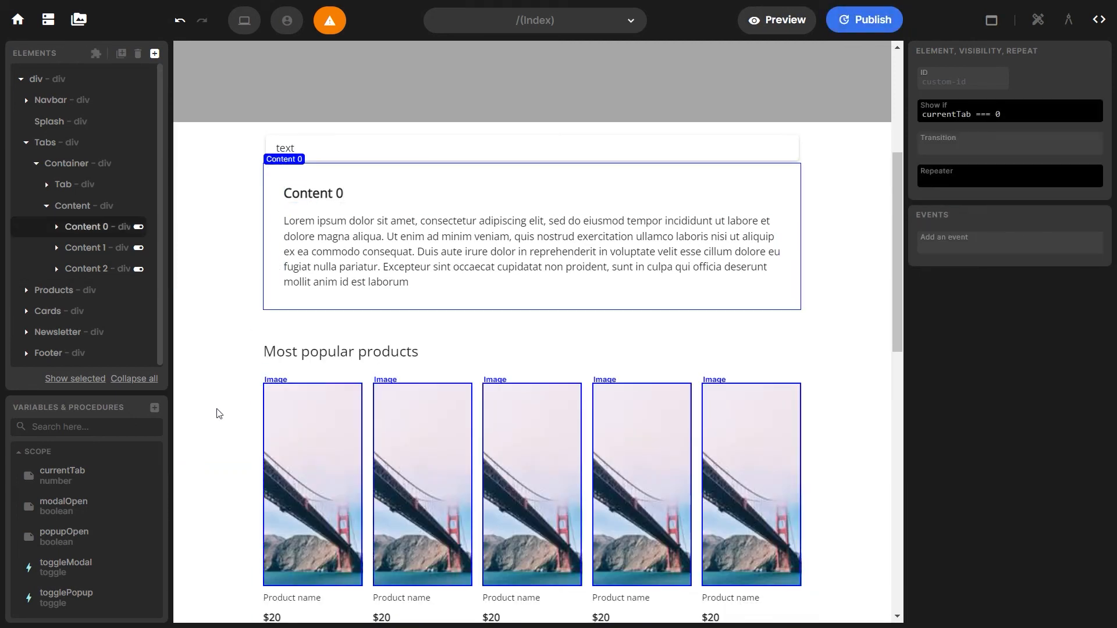
Step: Start a new variable named Tabs with type Scope and variable kind Array
click(153, 408)
click(195, 409)
click(227, 371)
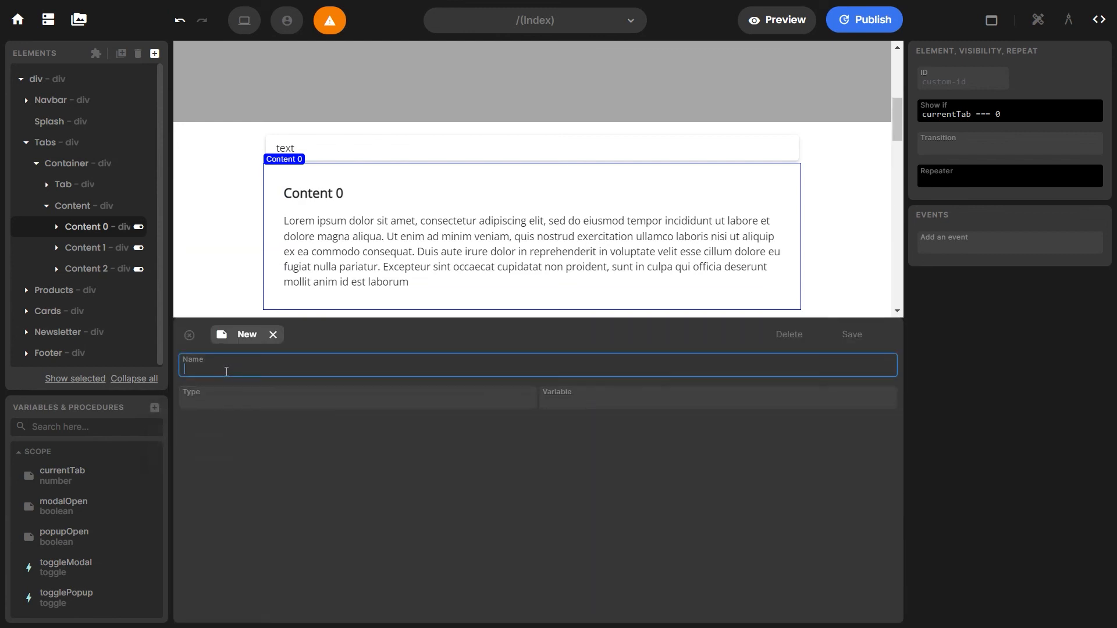
text(Tabs)
click(221, 398)
click(213, 428)
click(577, 402)
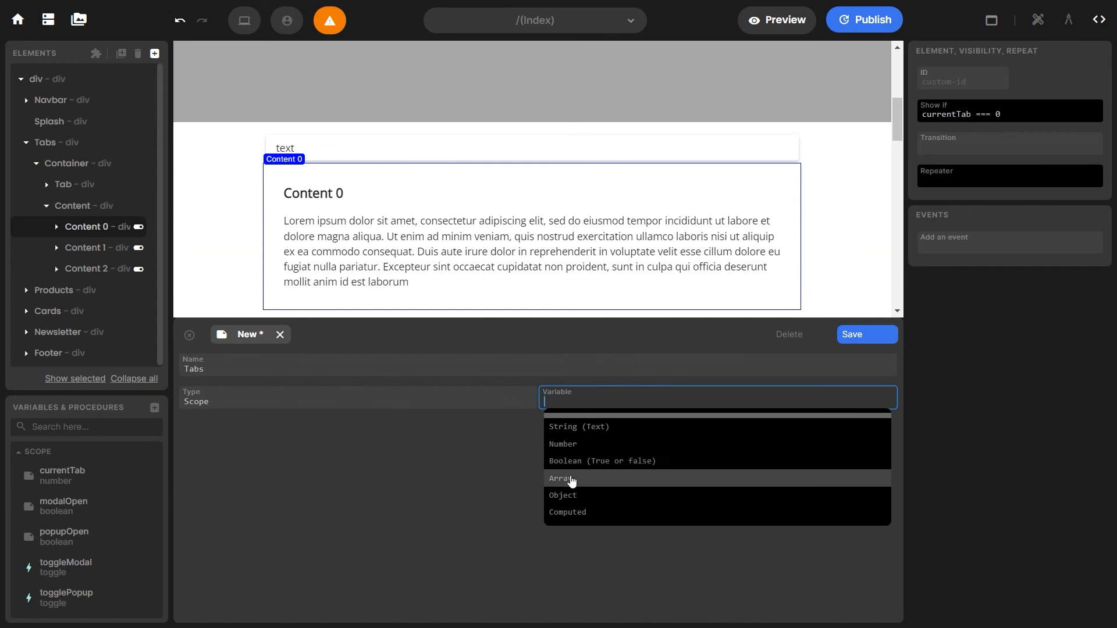
click(573, 482)
Step: Fill the Tabs array with three items, About, Our team and Contact, and save the variable
click(454, 499)
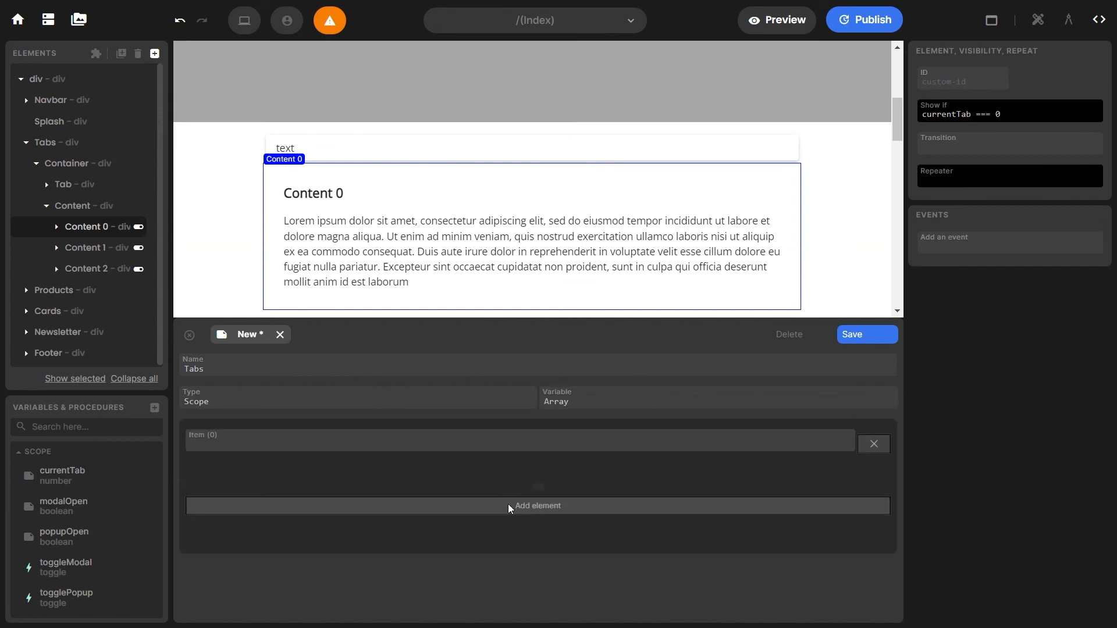
click(508, 507)
click(516, 527)
click(501, 450)
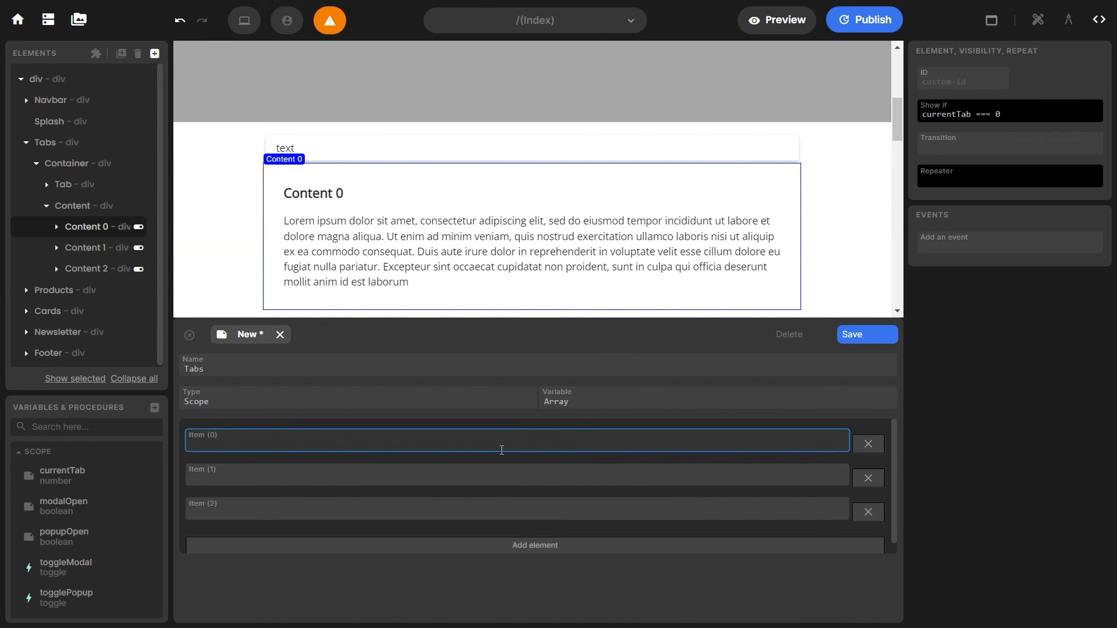
text(About)
click(497, 474)
text(Our team)
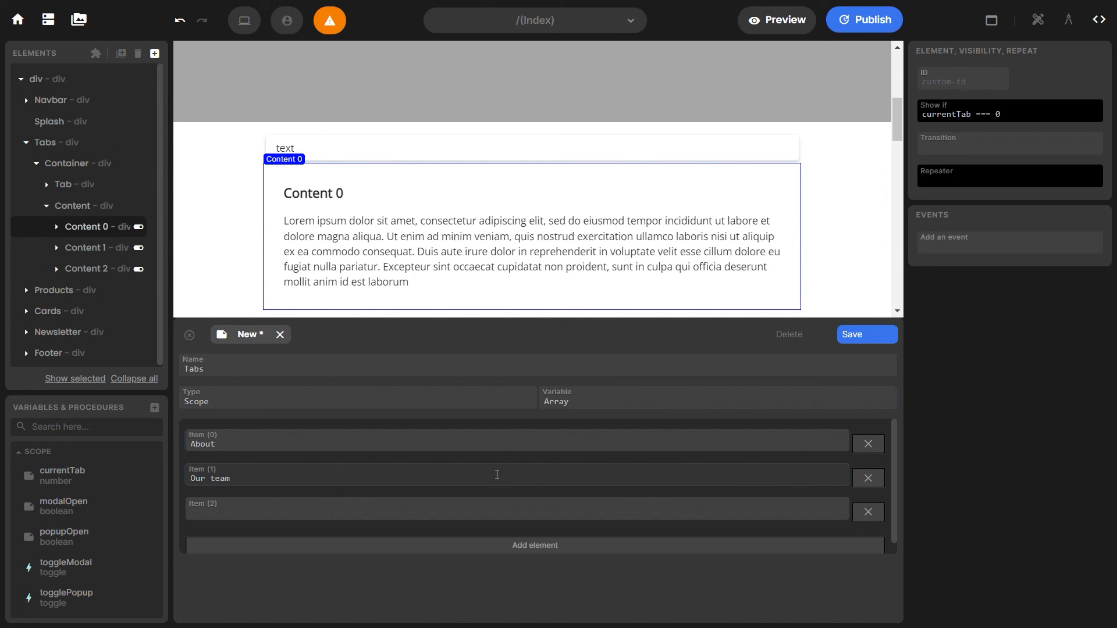
click(478, 508)
text(Contact)
key(Return)
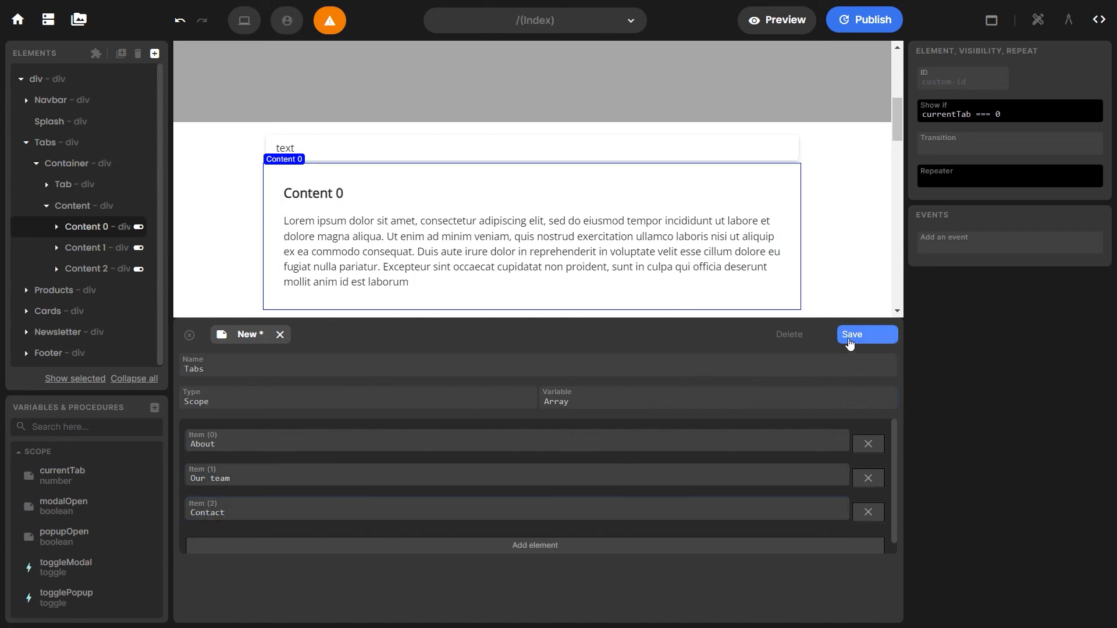
click(851, 337)
Step: Repeat the tab button over the tabs array and bind its text to {{item}}
click(325, 150)
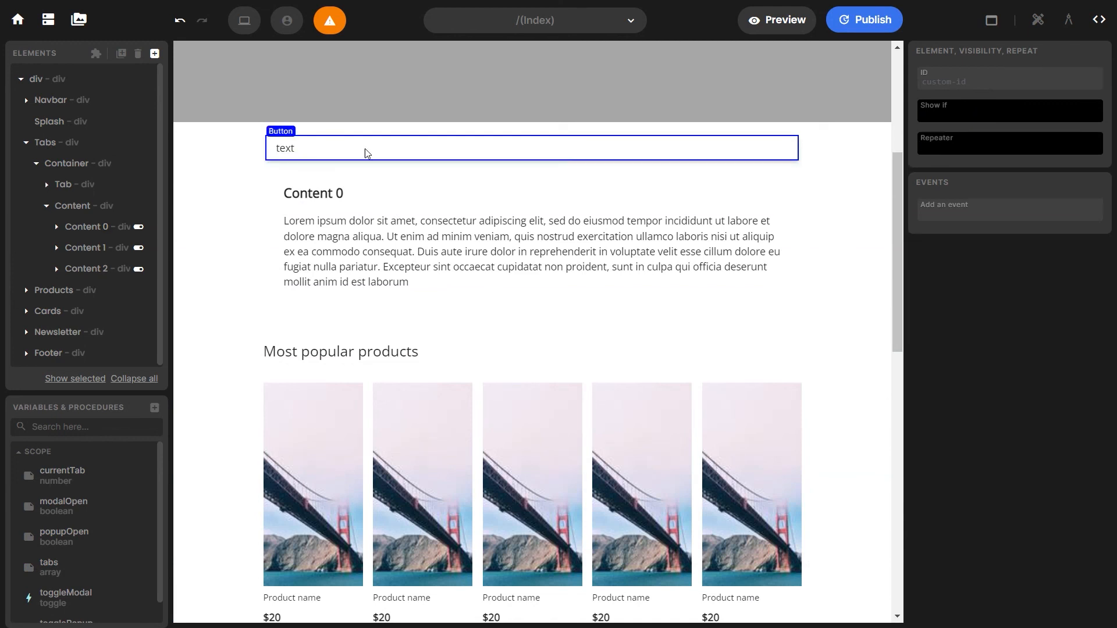
click(930, 144)
click(936, 176)
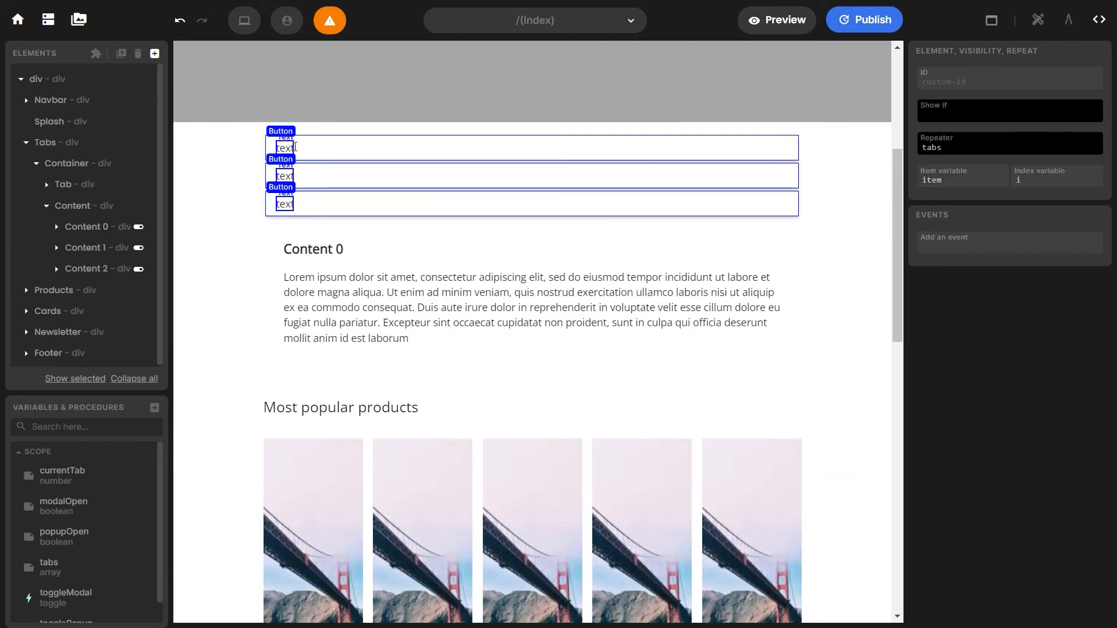
click(284, 148)
click(212, 609)
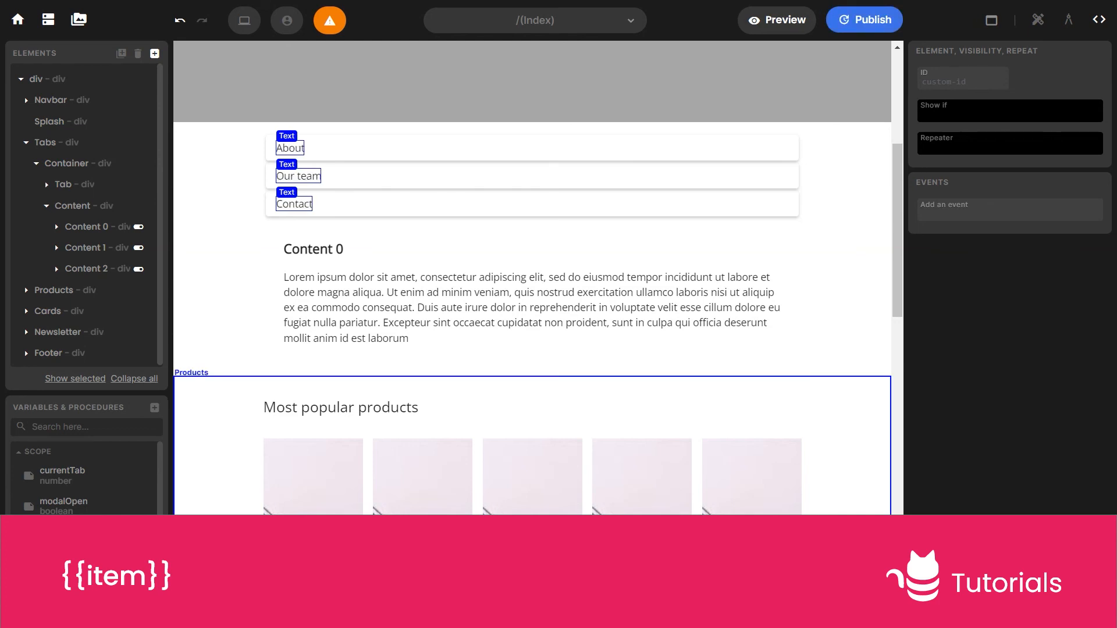
Step: Lay out the Tab div as a horizontal flex row with a 1 rem gap, justified and aligned to center
click(96, 186)
click(1038, 19)
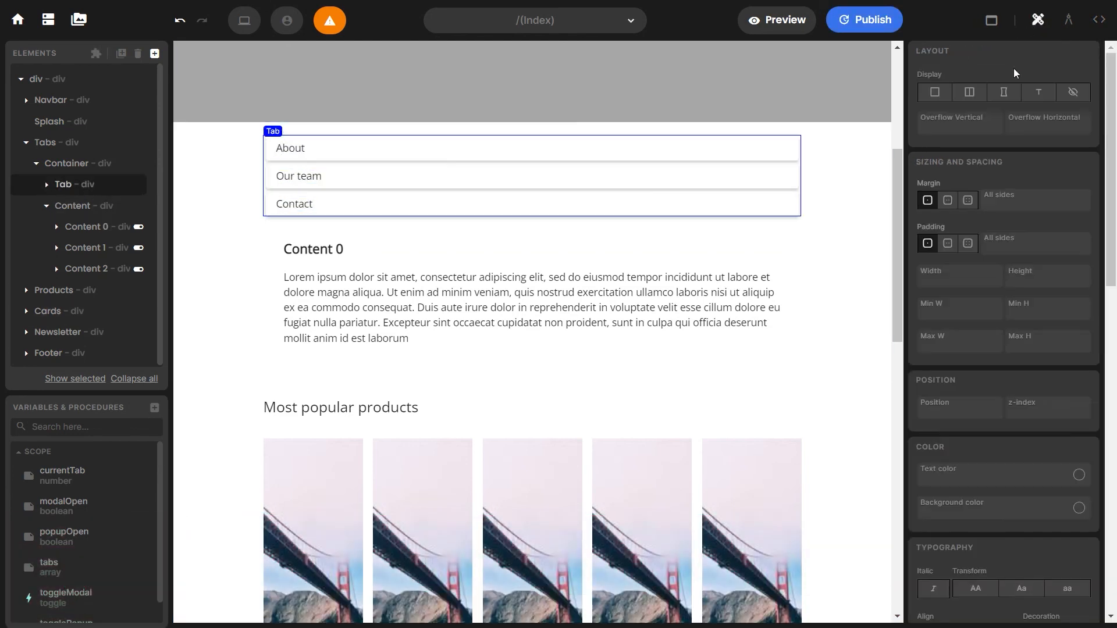
click(968, 92)
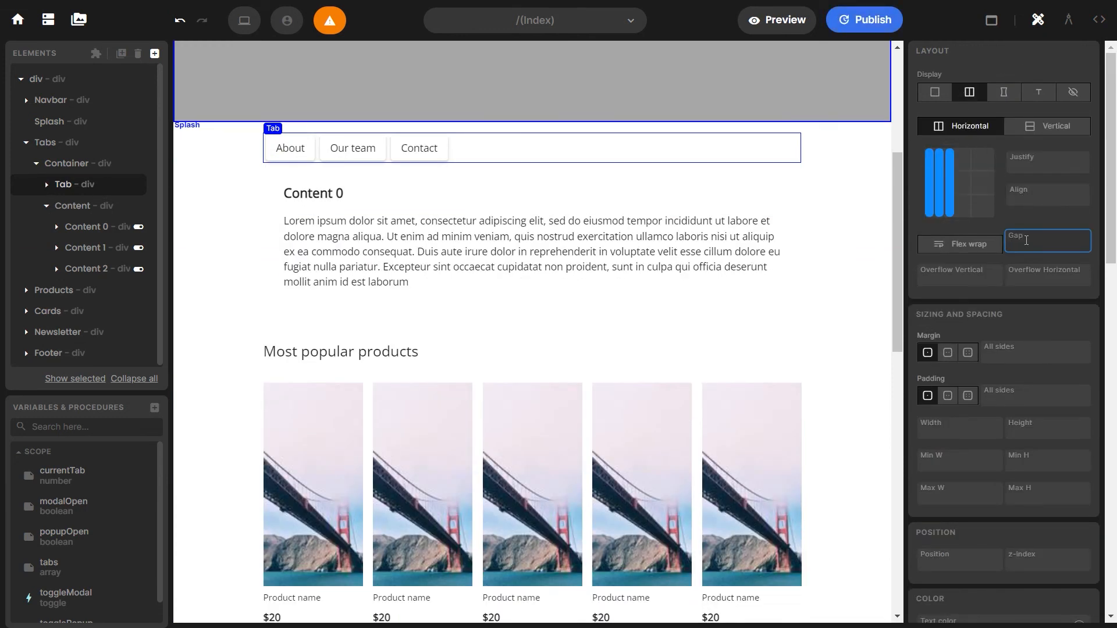
text(1)
click(1047, 162)
click(1044, 202)
click(1044, 202)
click(1041, 240)
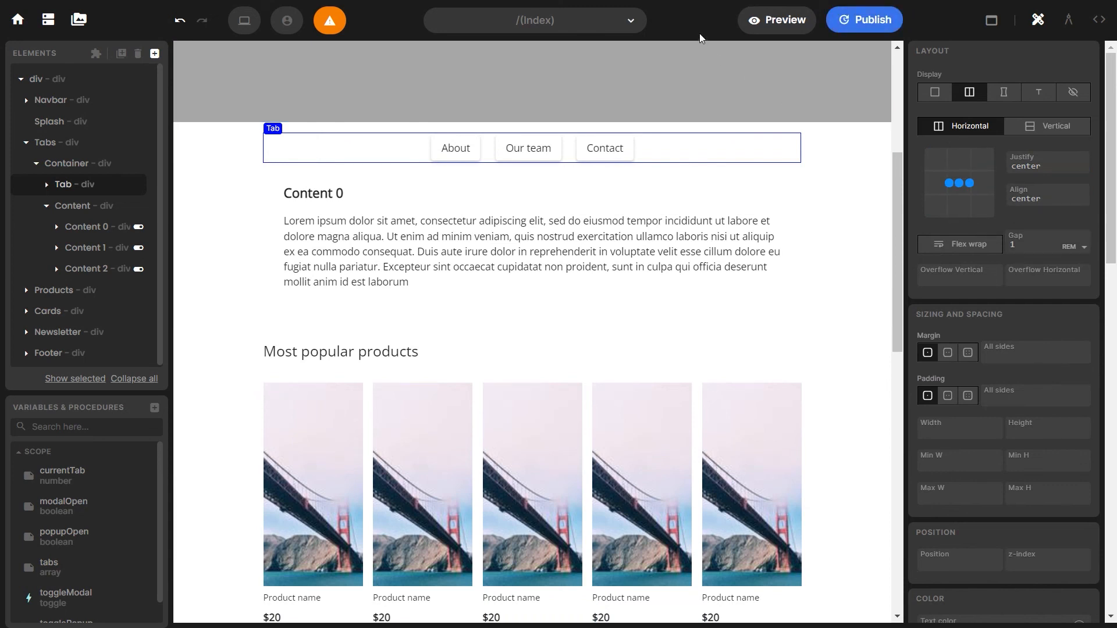
click(733, 62)
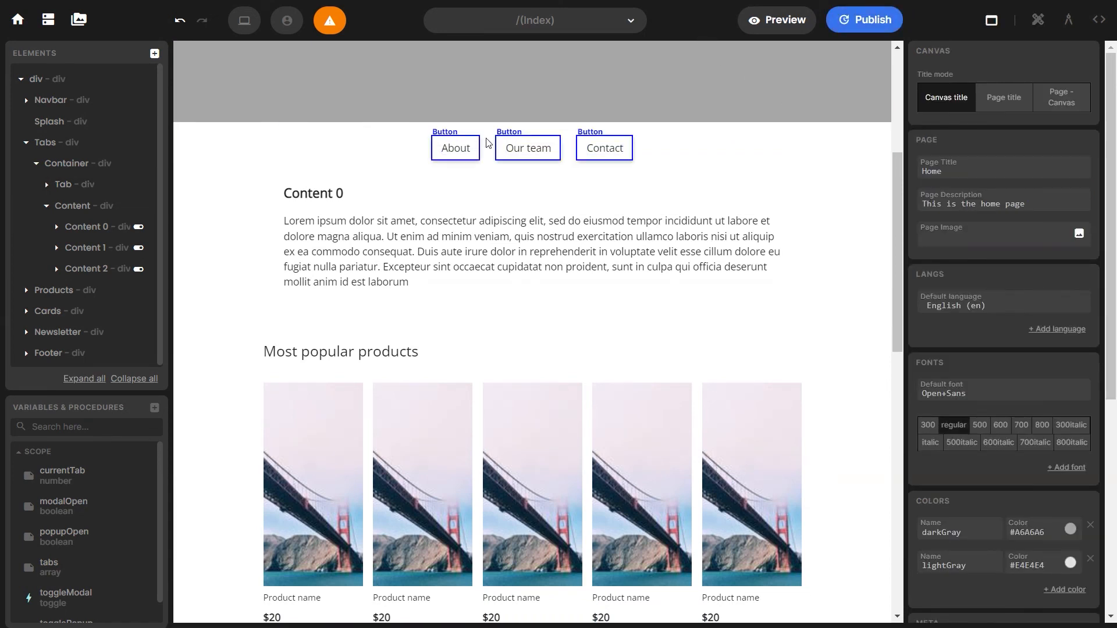
Step: With the repeated tab button selected, start a new Scope procedure of kind Mutate variable that sets currentTab to the index variable i
click(713, 152)
click(1098, 21)
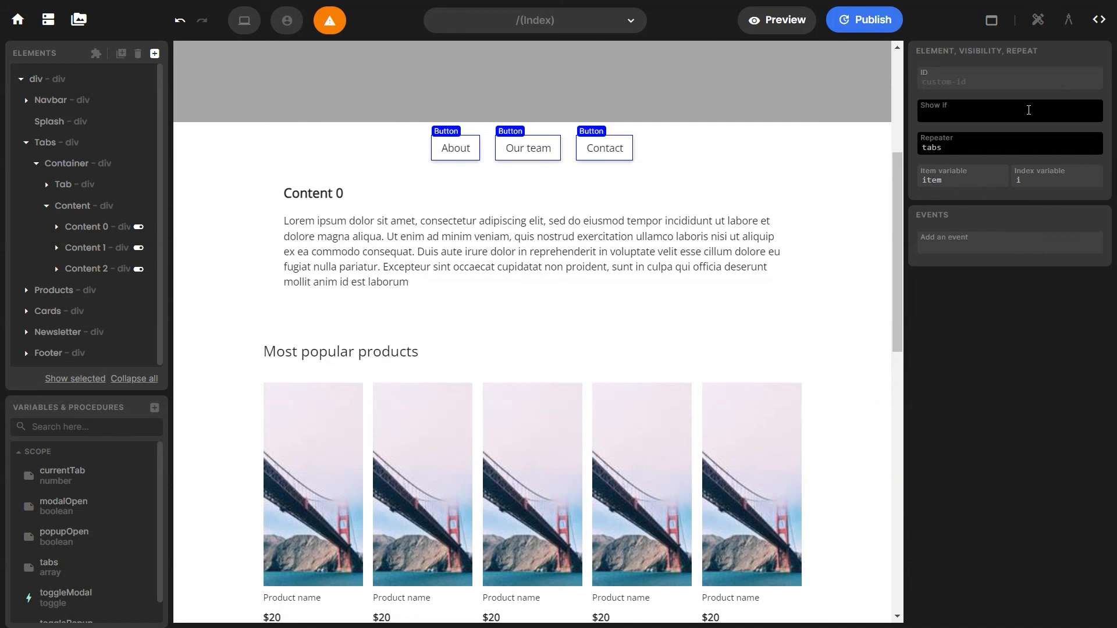
double_click(1017, 179)
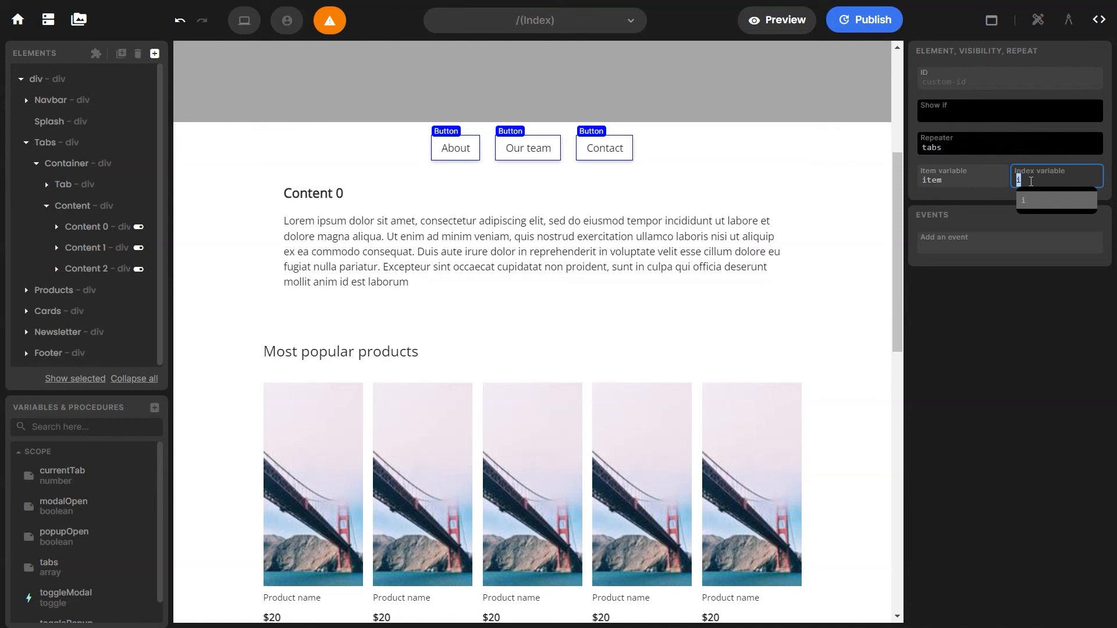
click(1027, 261)
click(154, 407)
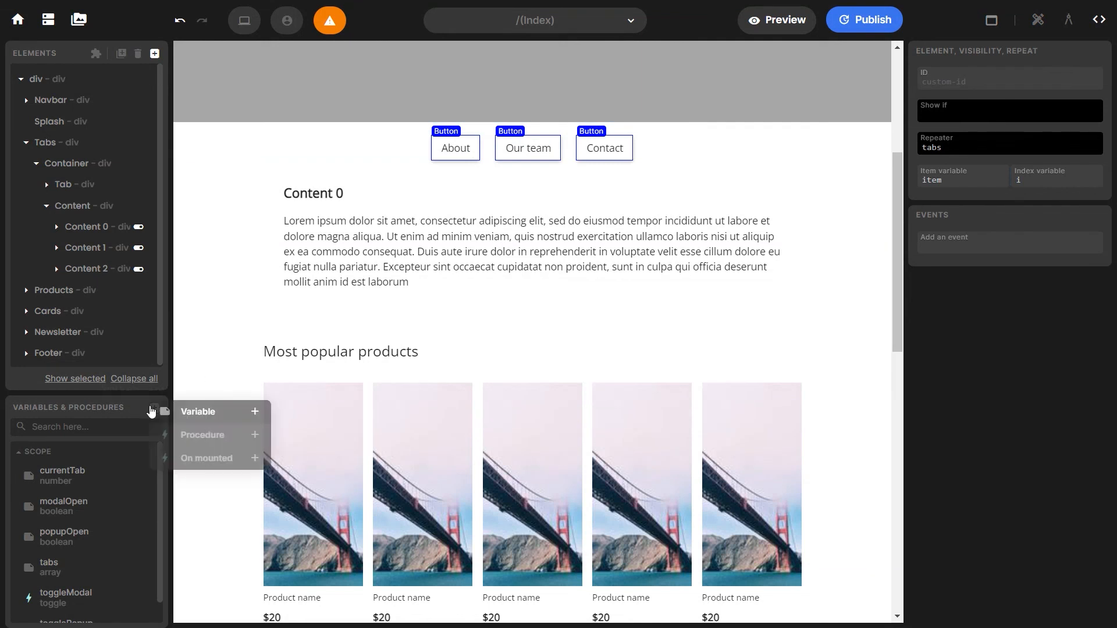
click(197, 434)
click(212, 398)
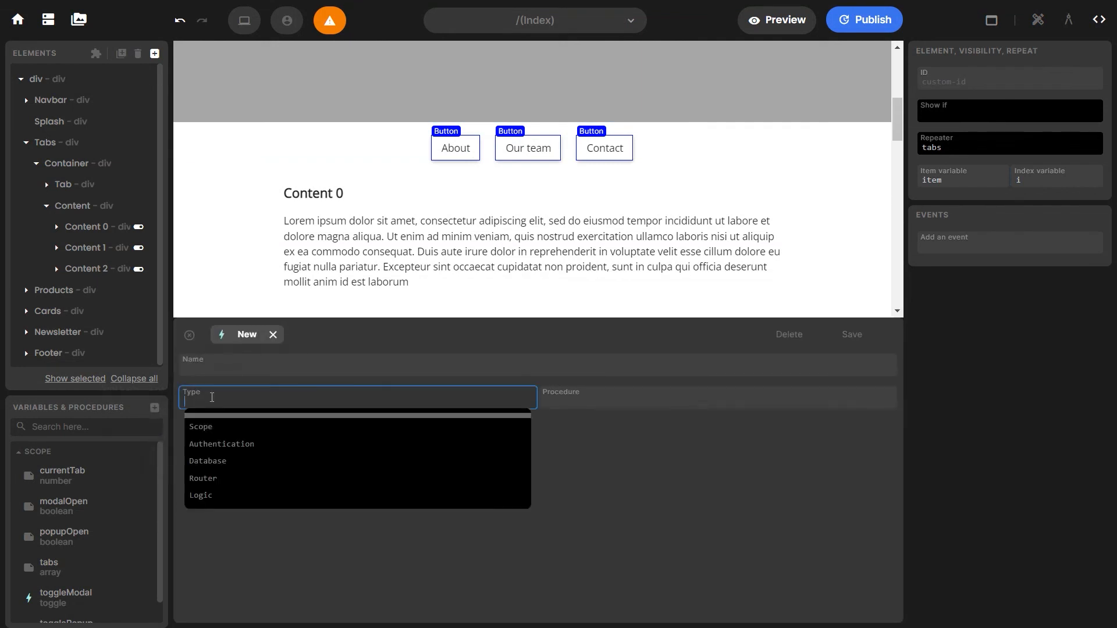
click(222, 429)
click(542, 406)
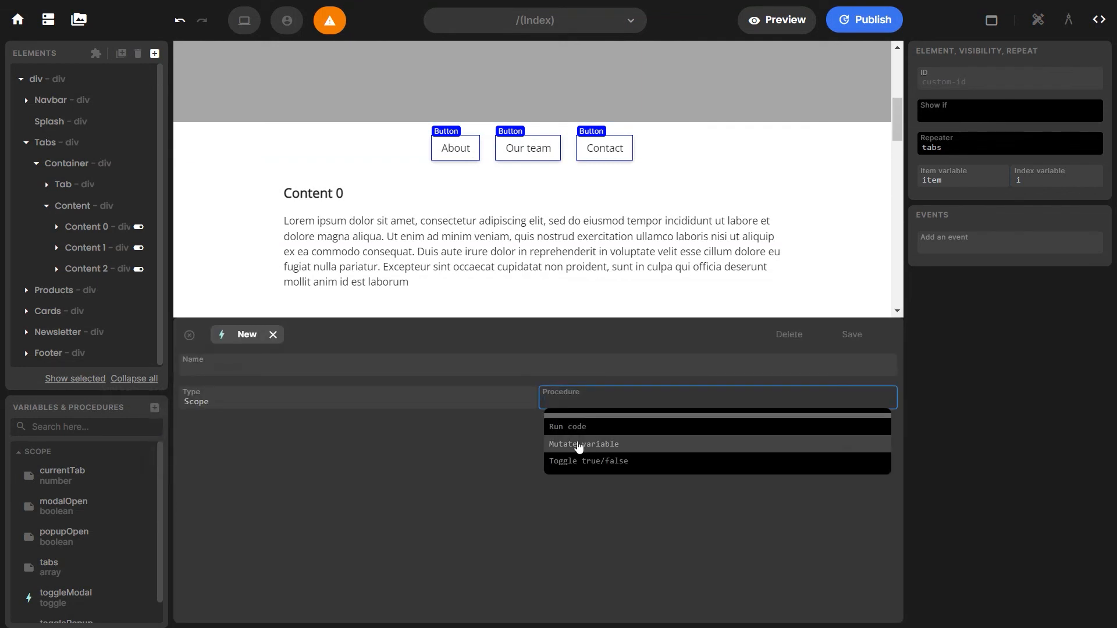
click(576, 444)
click(247, 432)
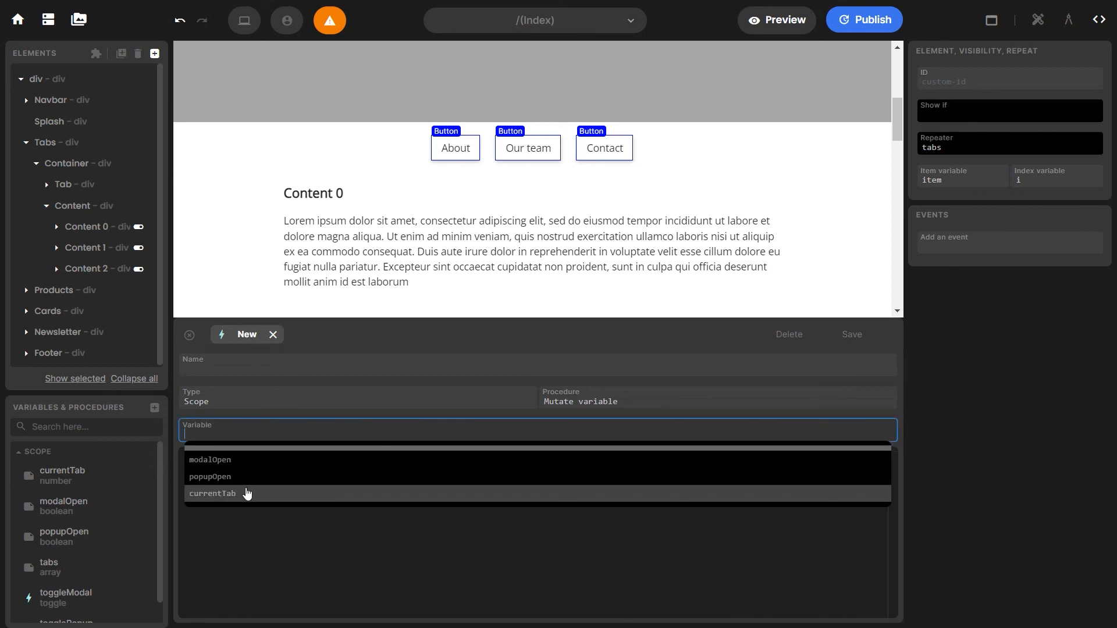
click(247, 494)
text(i)
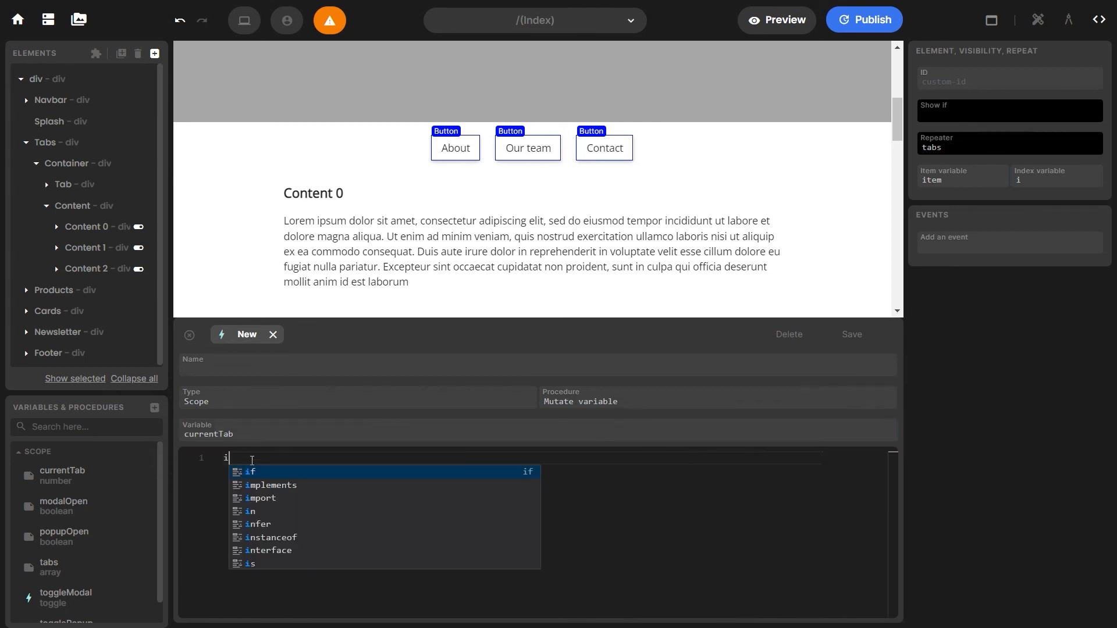
key(Return)
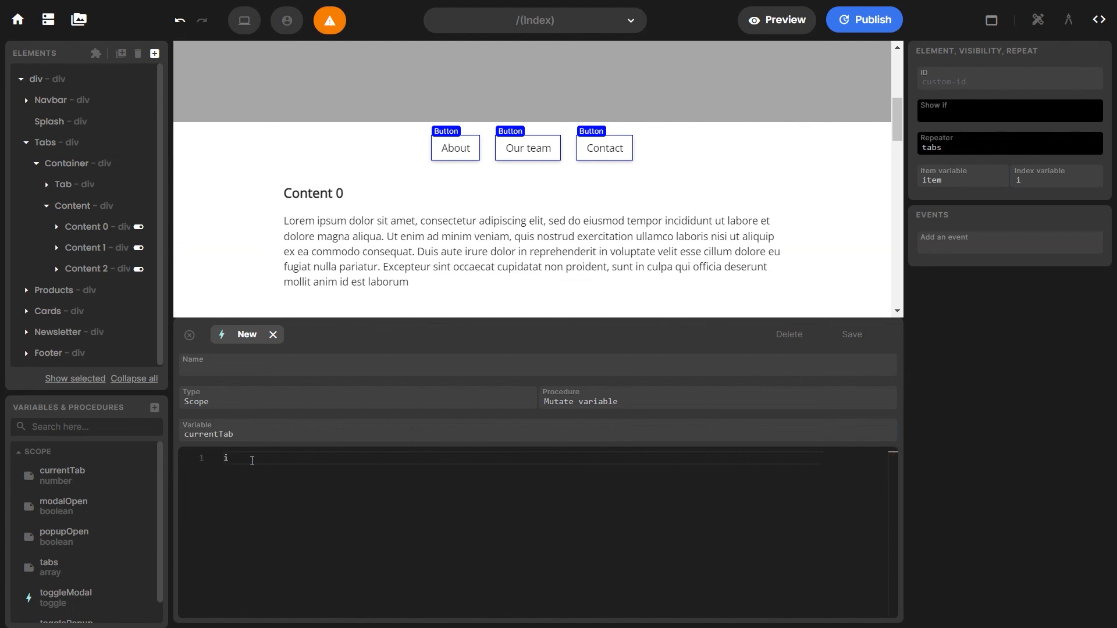
Step: Name the new procedure setTab and save it
click(249, 372)
text(Set)
key(BackSpace)
key(BackSpace)
key(BackSpace)
text(etTab)
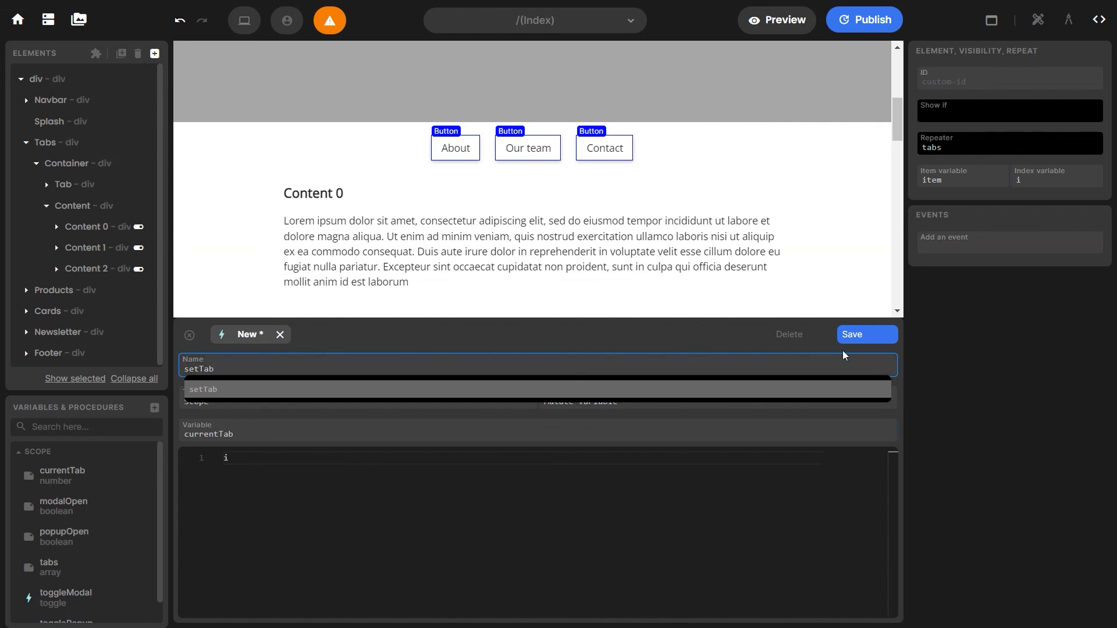
click(882, 340)
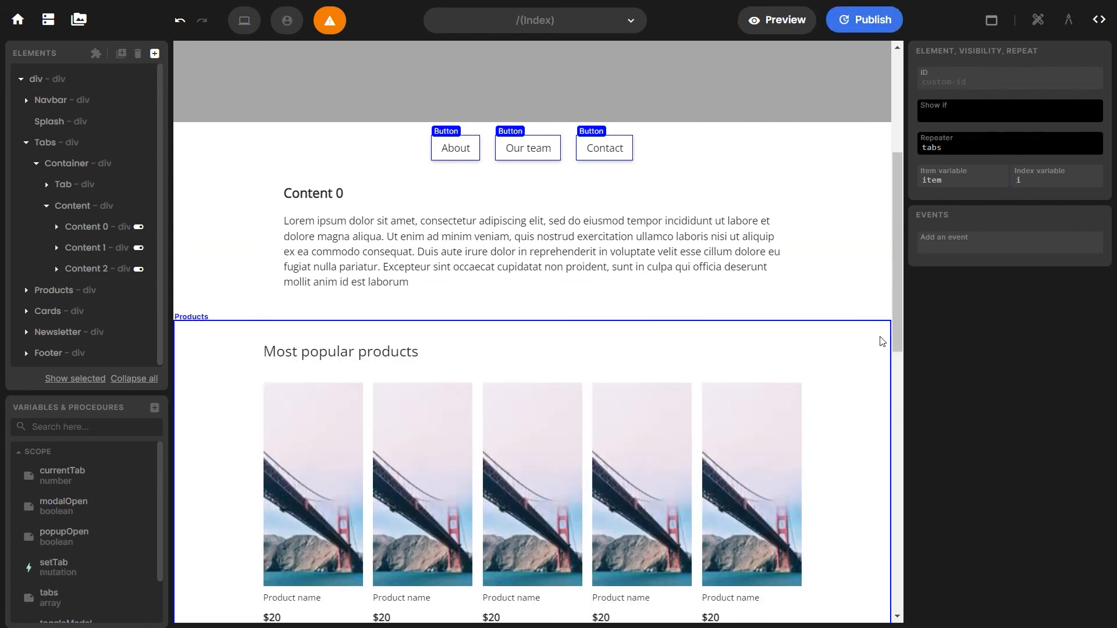
Step: Add a click event to the tab buttons that runs the setTab procedure
click(975, 249)
click(975, 270)
click(974, 336)
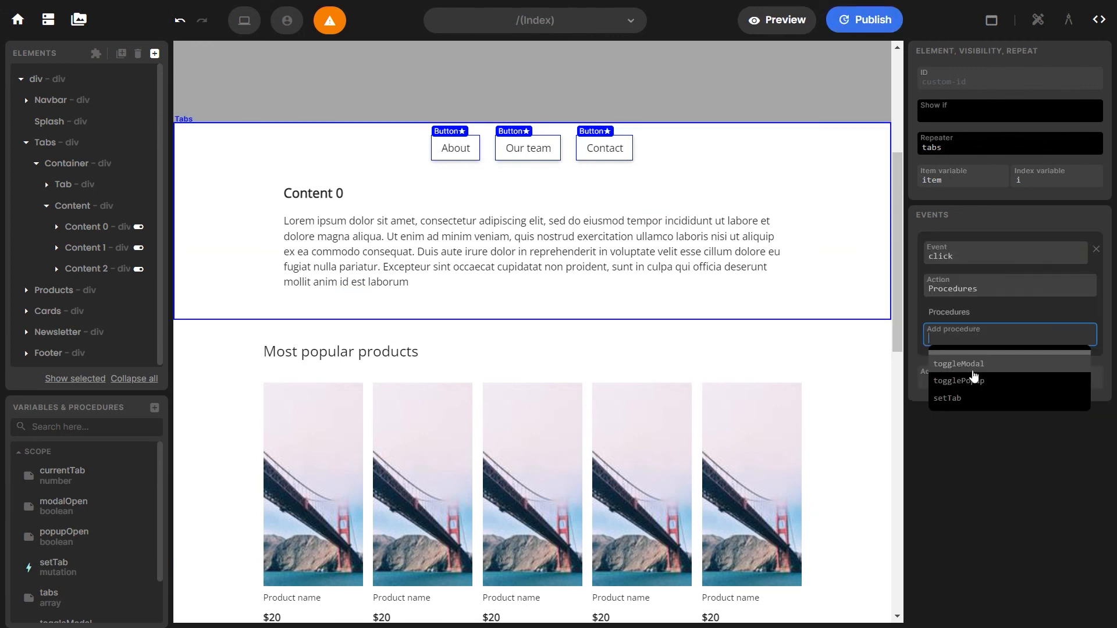
click(970, 398)
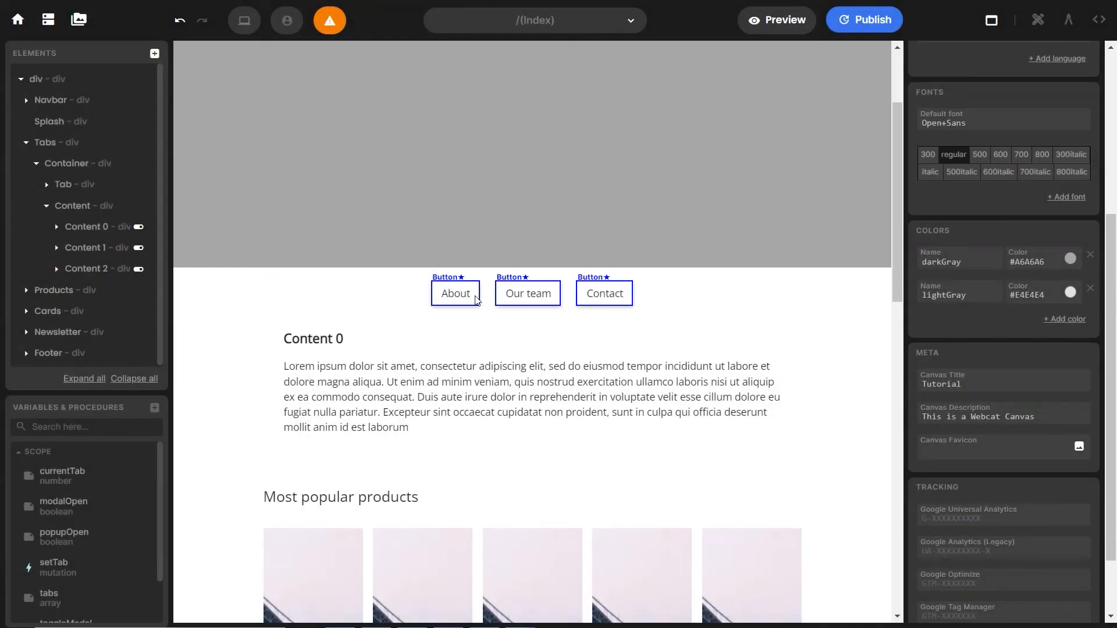
Step: Set the tab buttons' background color to {{currentTab === i ? 'black' :'white'}}
click(461, 298)
scroll(972, 225, down, 5)
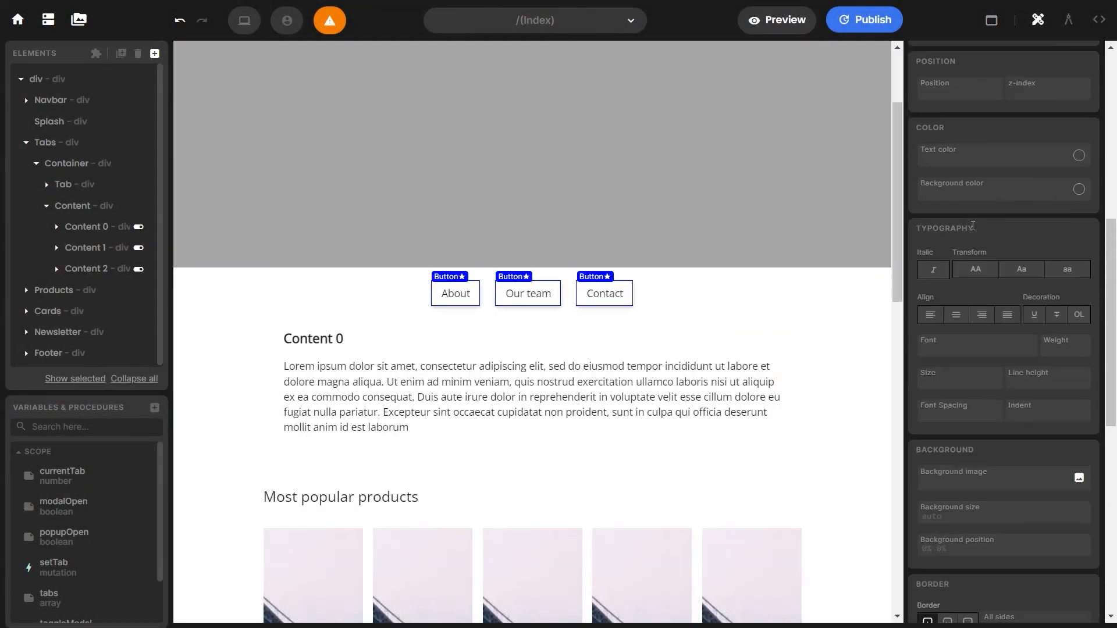
click(951, 173)
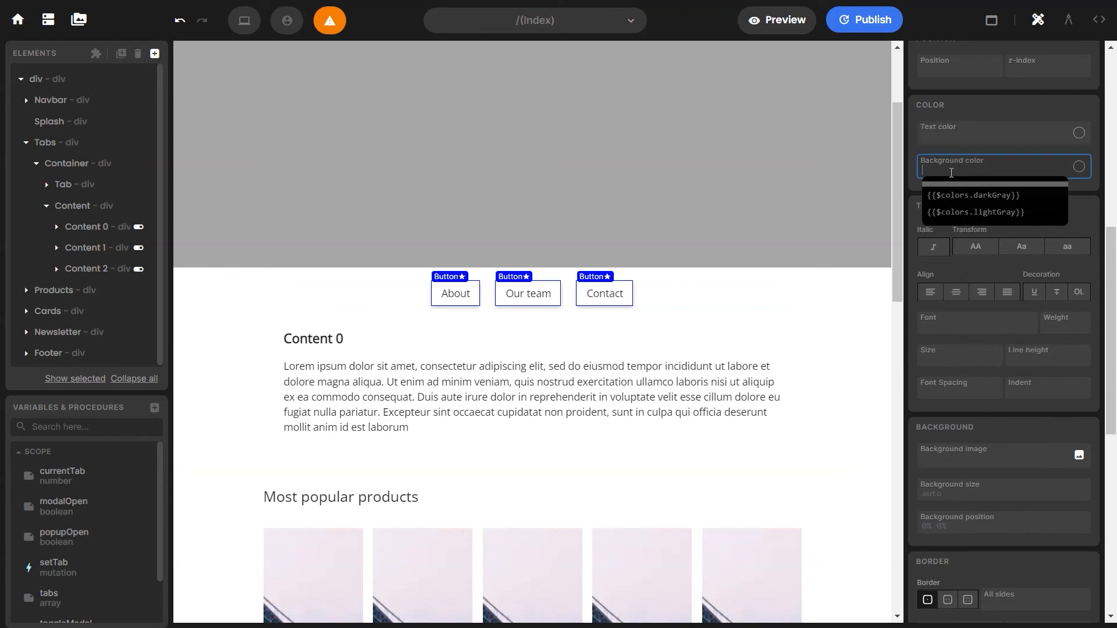
text({{currentTab === i ? 'black' :'white'}})
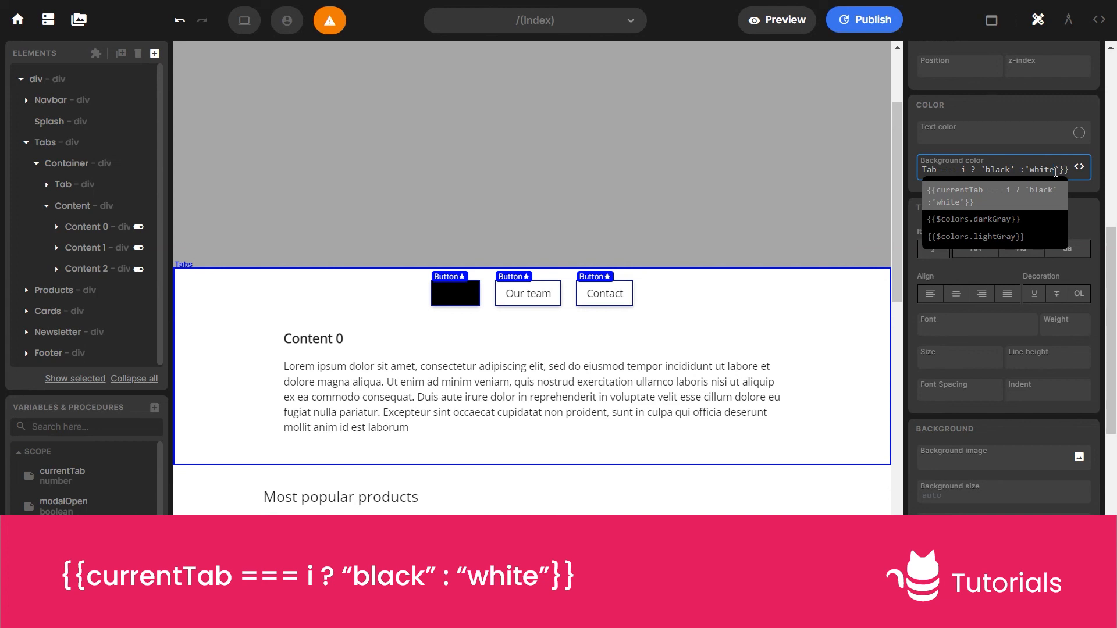
Step: Set the tab buttons' text color to {{currentTab === i ? 'white' :'black'}}
click(982, 139)
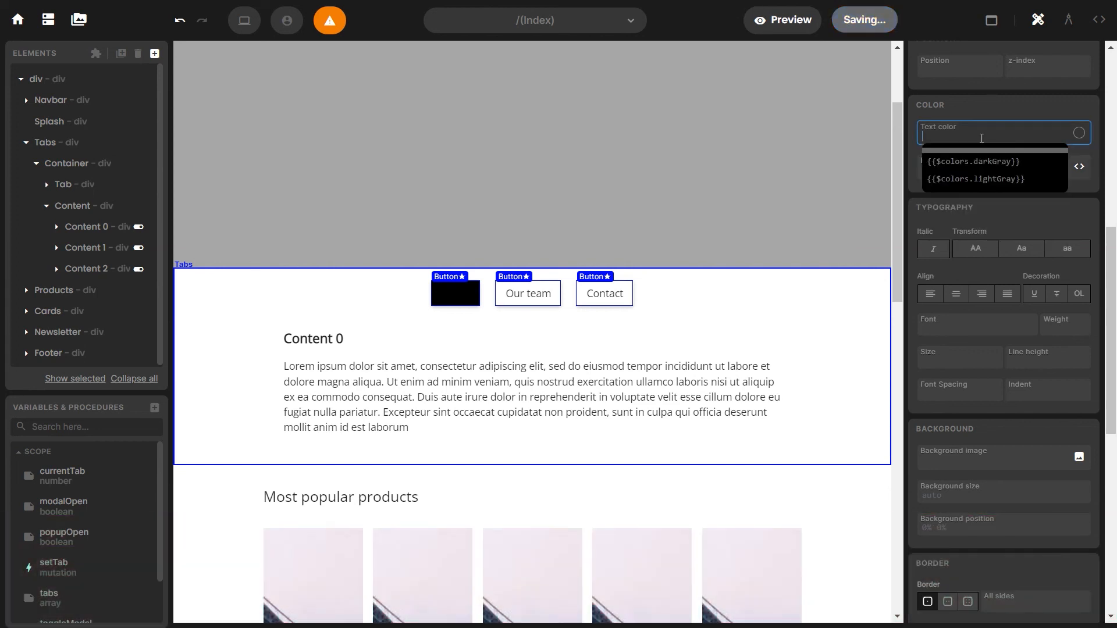
text({{currentTab === i ? 'black' :'white'}})
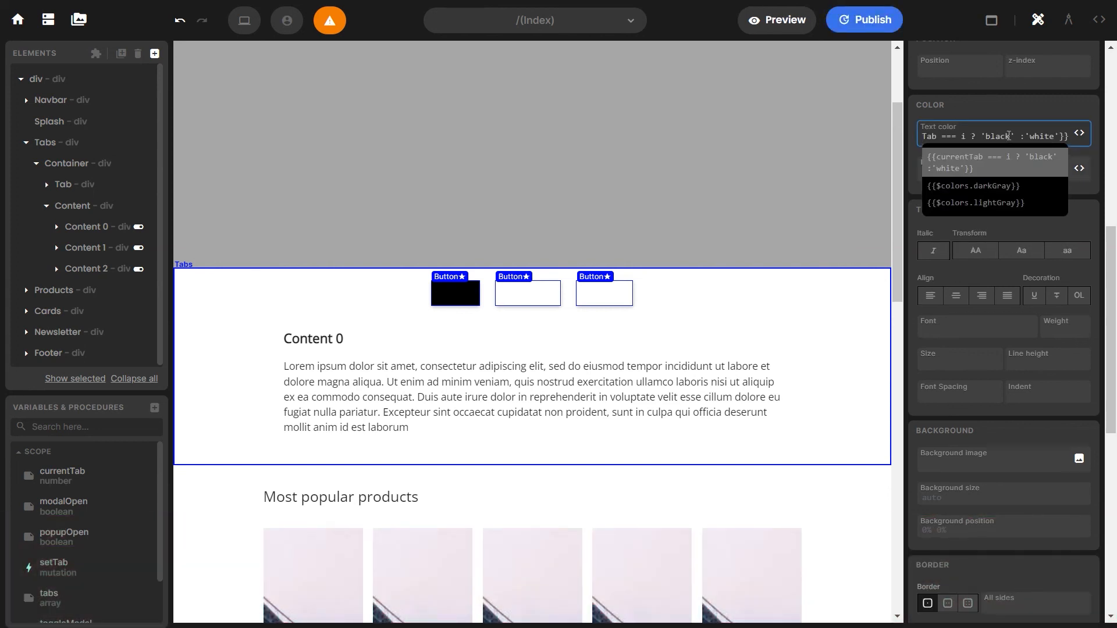
key(BackSpace)
key(BackSpace)
key(BackSpace)
key(BackSpace)
key(BackSpace)
text(white)
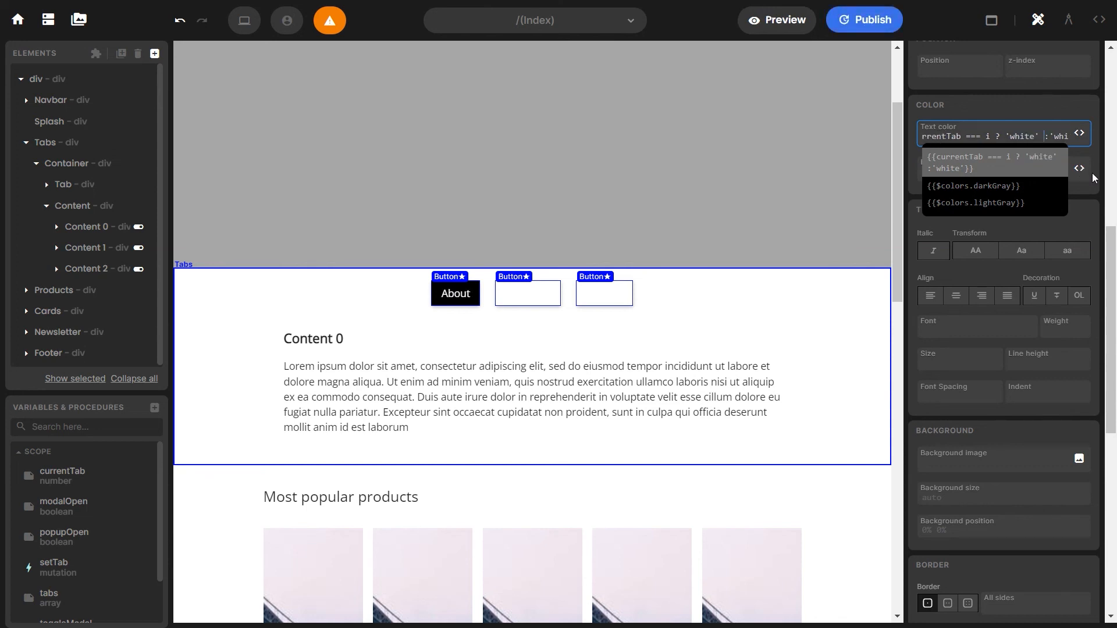
key(BackSpace)
key(BackSpace)
key(BackSpace)
key(BackSpace)
key(BackSpace)
text(b)
text(lack)
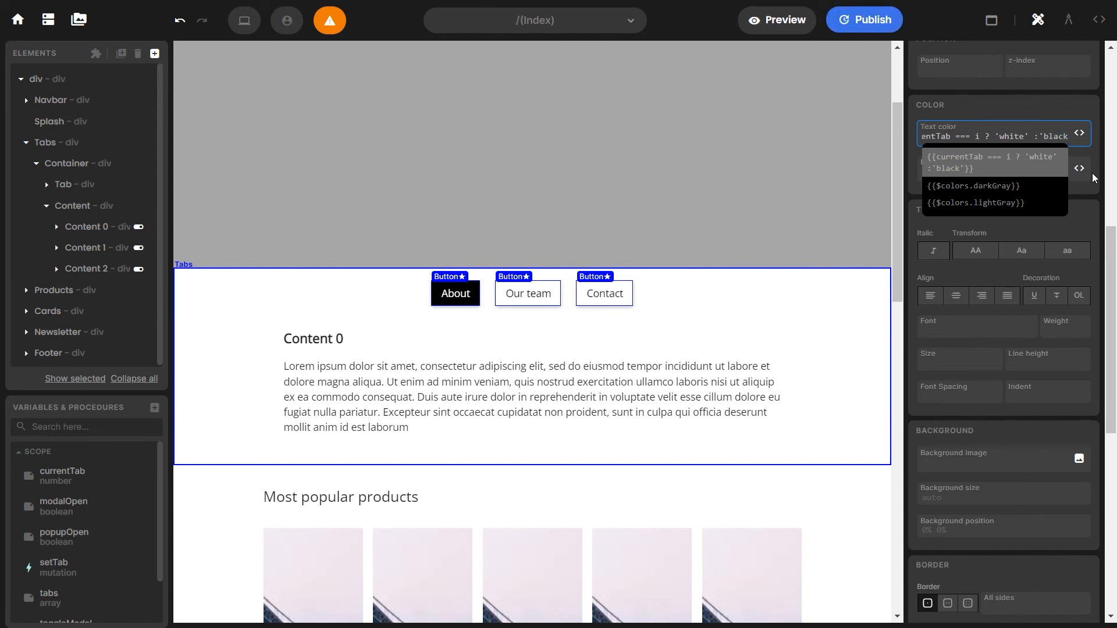
click(972, 96)
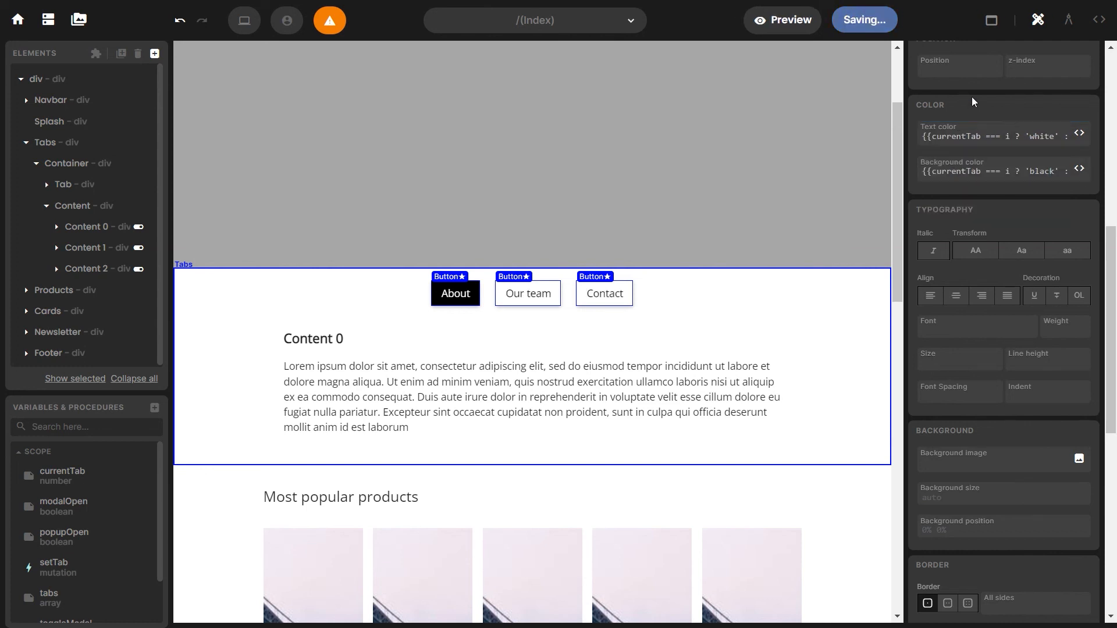
Step: Preview the page and test the tabs by switching to Our team and Contact
click(773, 21)
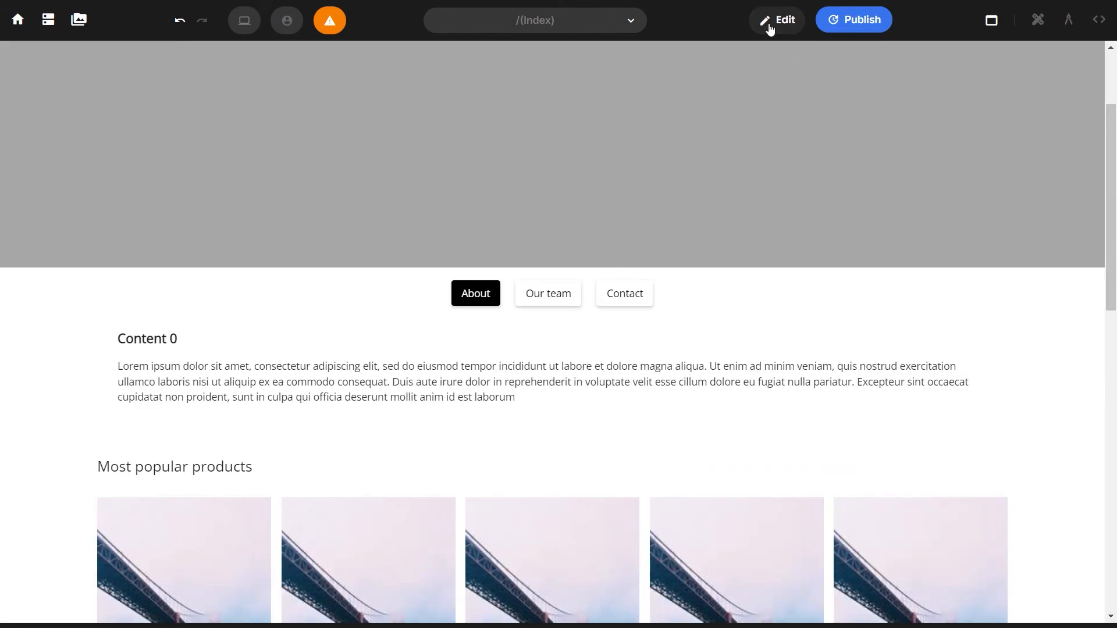
scroll(749, 168, down, 3)
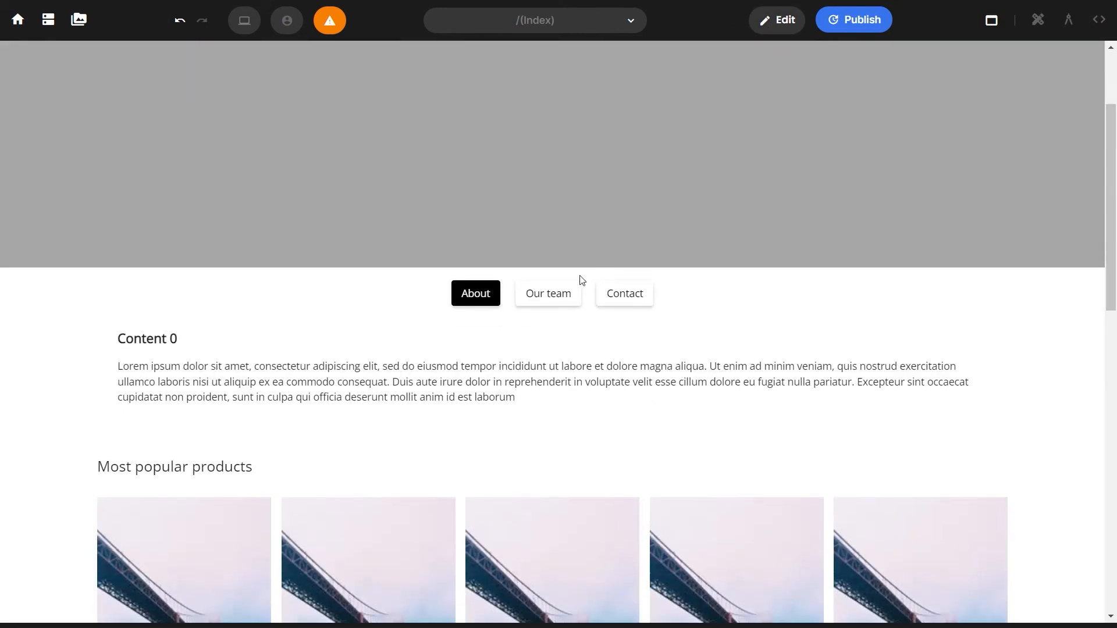
click(550, 301)
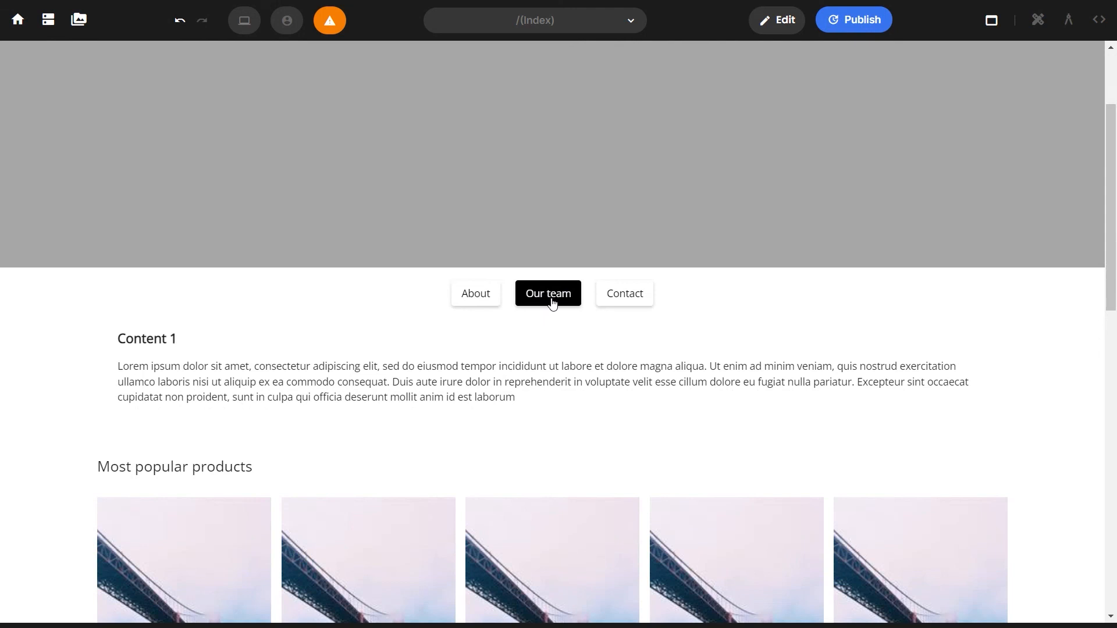
click(622, 297)
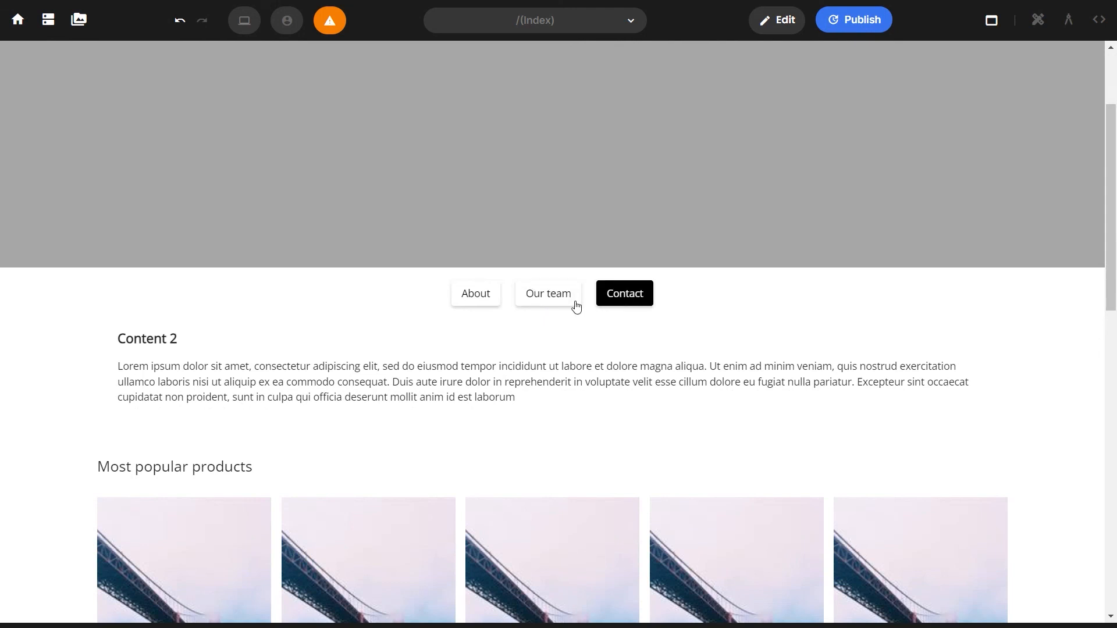